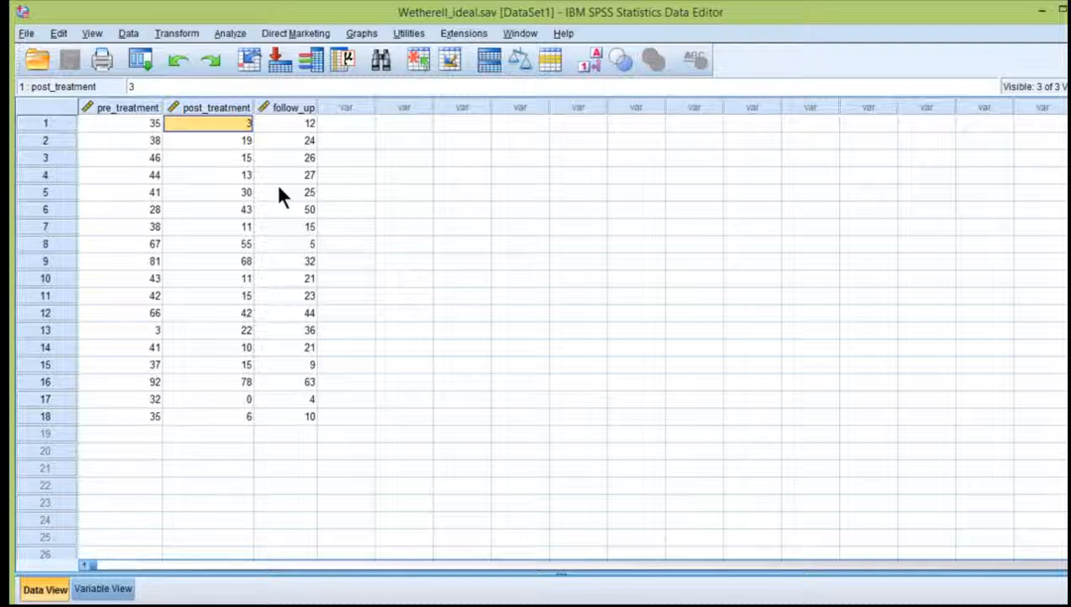
Review the three repeated-measures variables in the dataset: pre_treatment, post_treatment and follow_up.
key("Left")
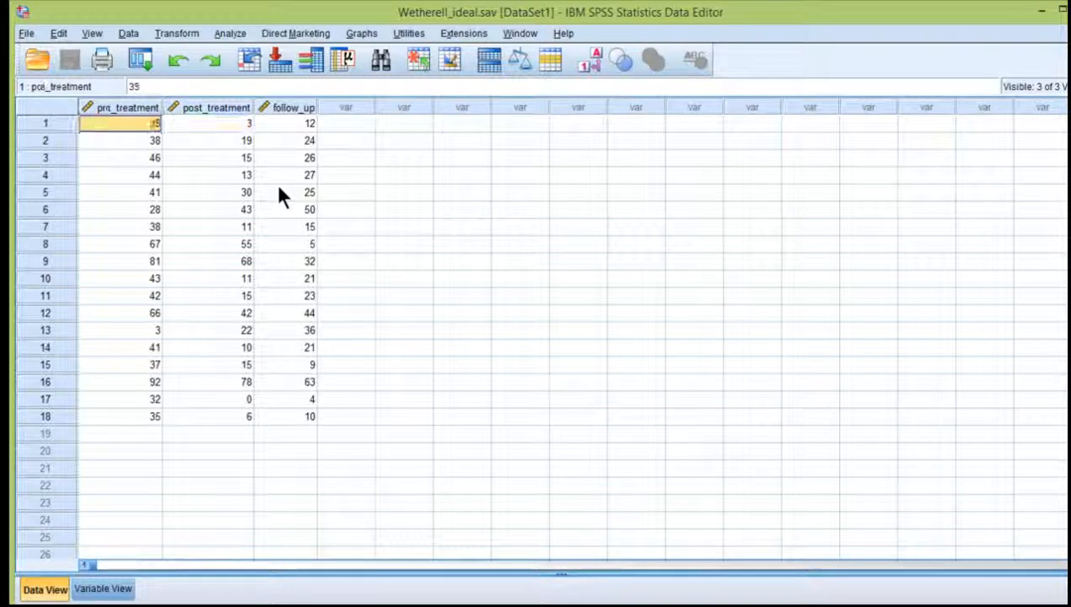
left_click(126, 107)
left_click(194, 108)
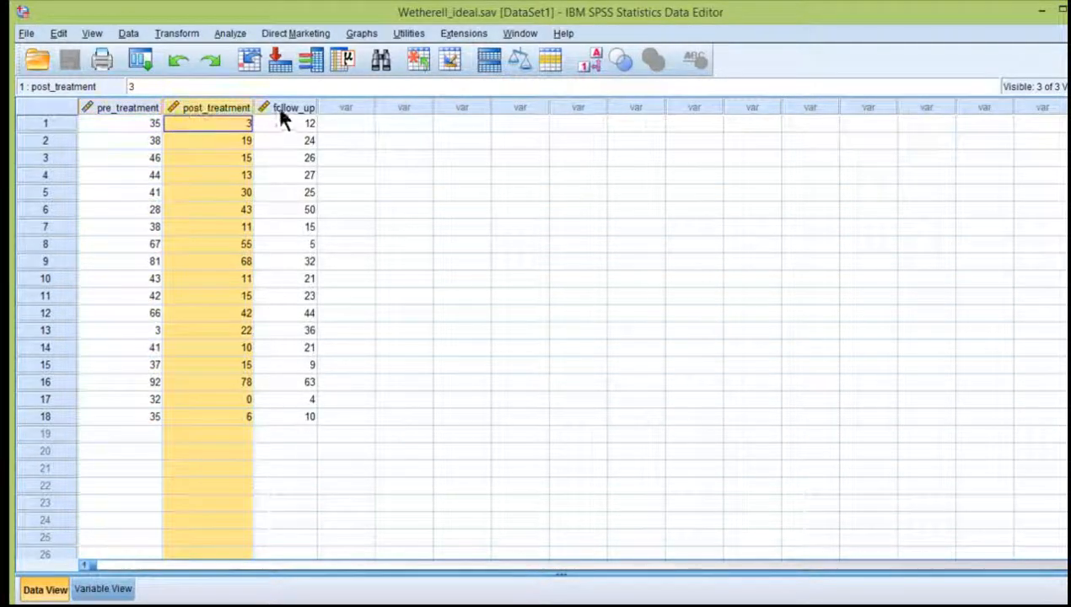
left_click(280, 107)
left_click(288, 128)
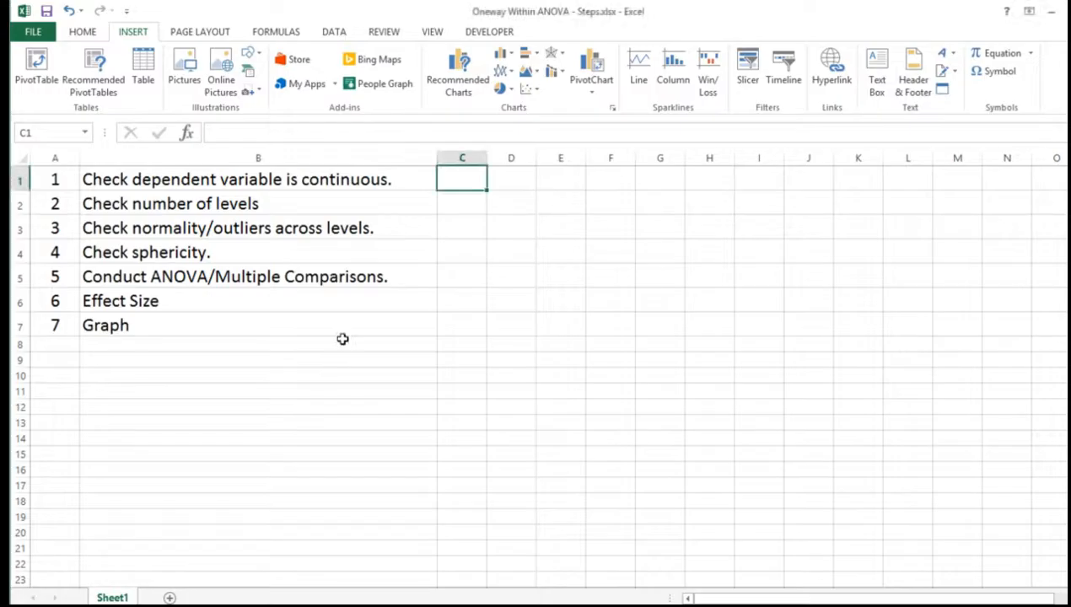
Switch to the Excel checklist of one-way within ANOVA steps and read through all seven items, returning to the first.
left_click(343, 183)
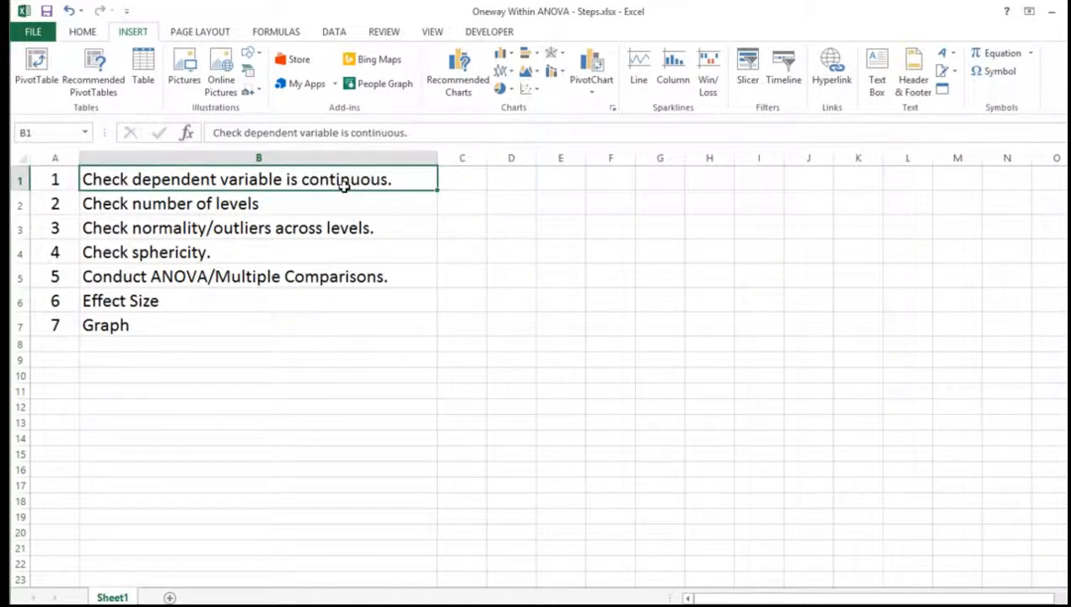
key("Down")
key("Down")
key("Down")
key("Down")
key("Down")
key("Down")
key("Down")
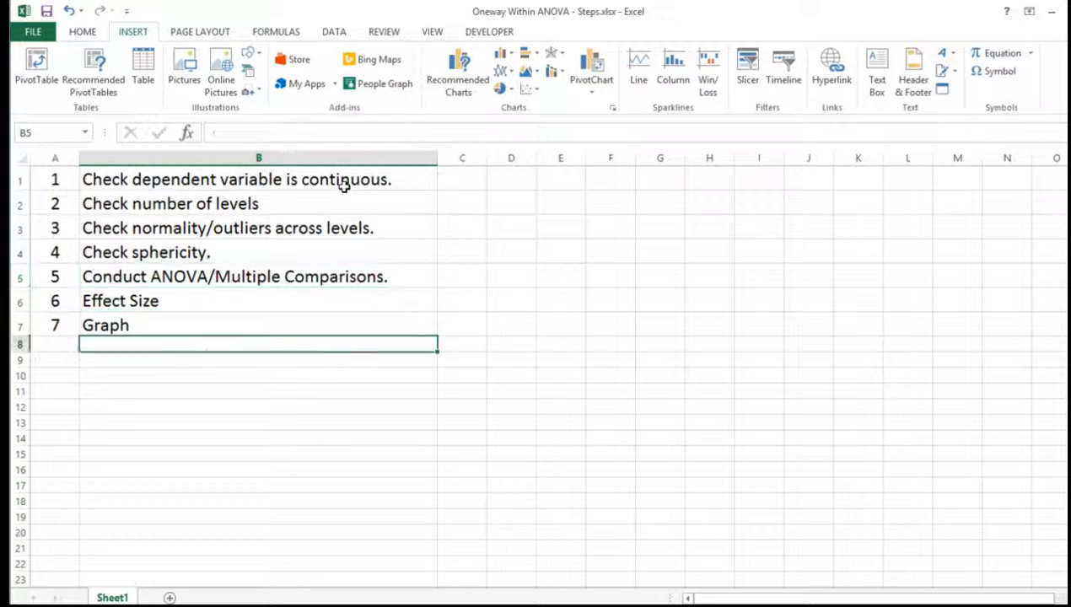
key("Up")
key("Up")
key("Up")
key("Up")
key("Up")
key("Up")
key("Up")
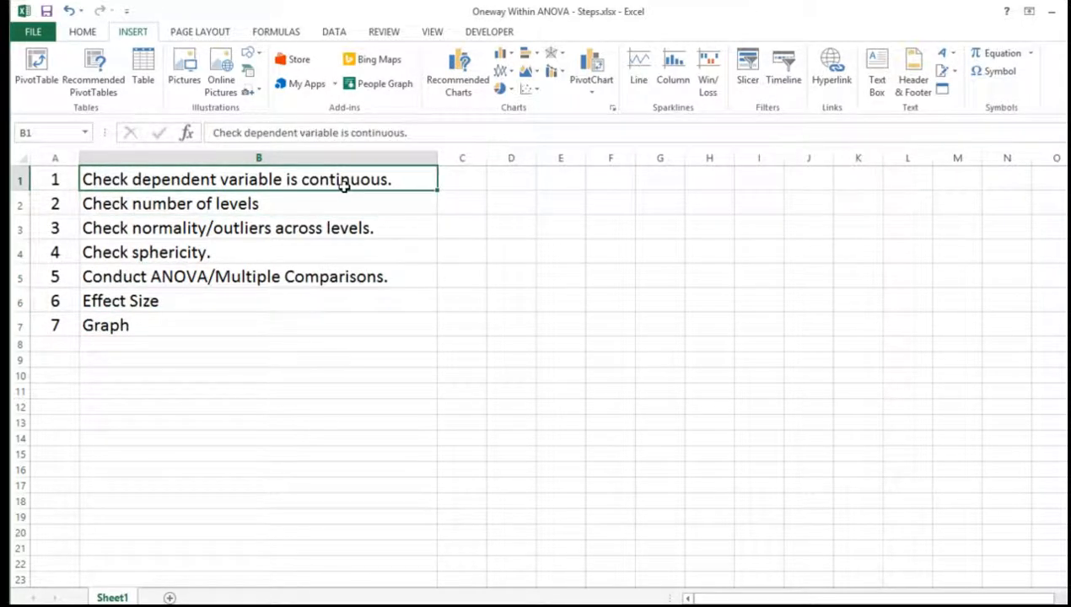
key("Down")
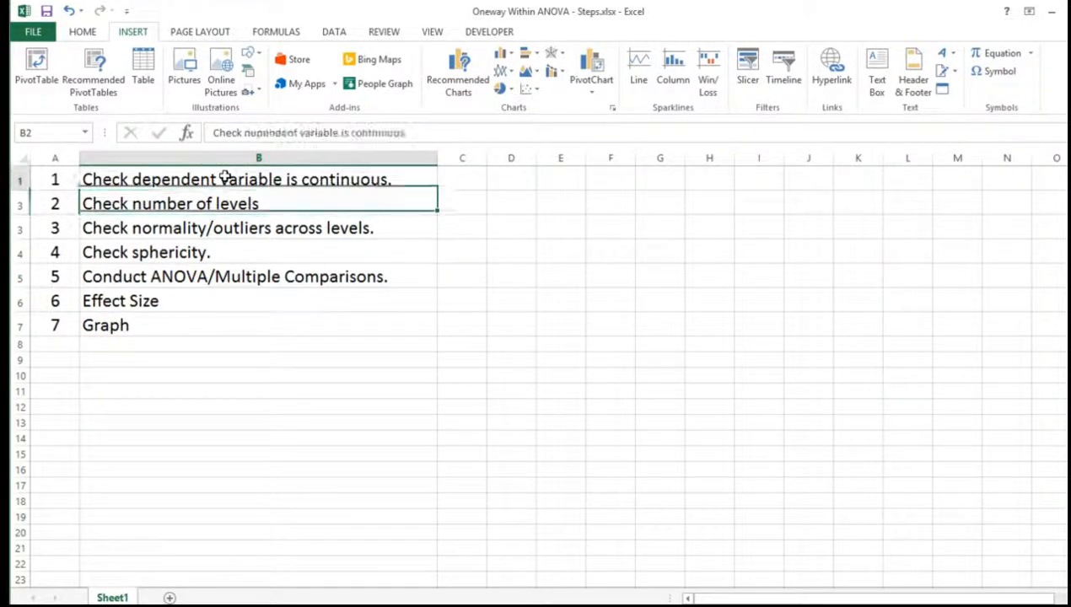
key("Up")
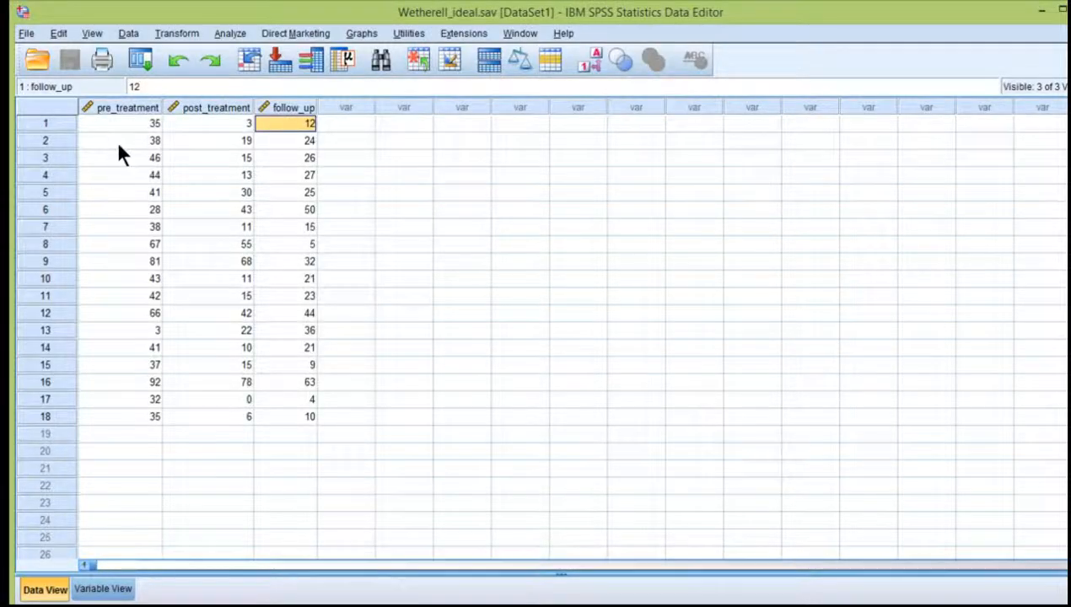
Switch to the SPSS data and examine the pre_treatment scores to judge whether the dependent variable is continuous.
left_click(127, 127)
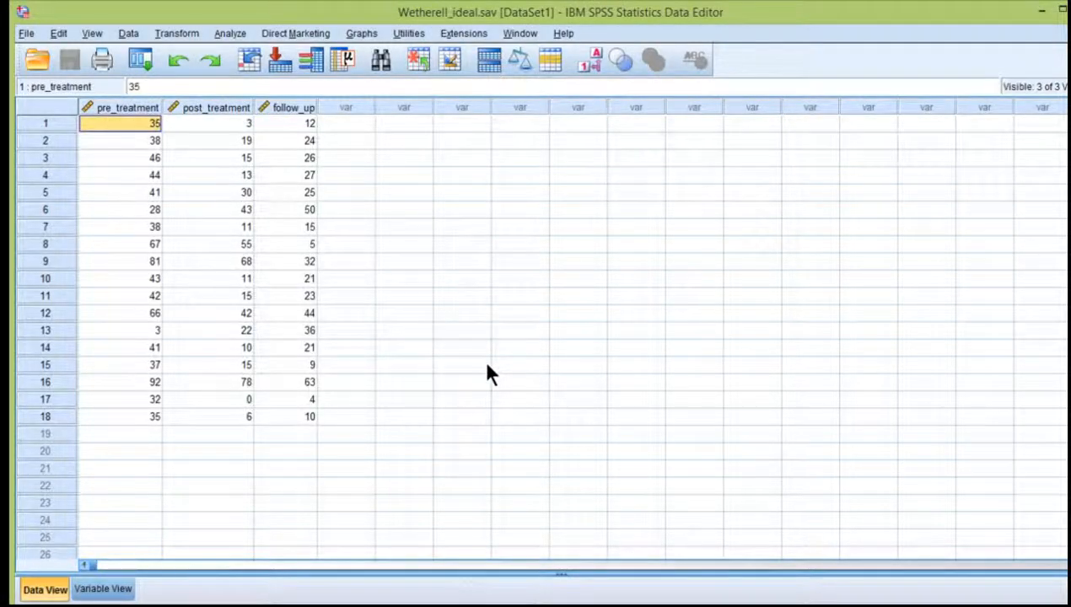
key("Down")
key("Down")
key("Down")
key("Down")
key("Down")
key("Down")
key("Down")
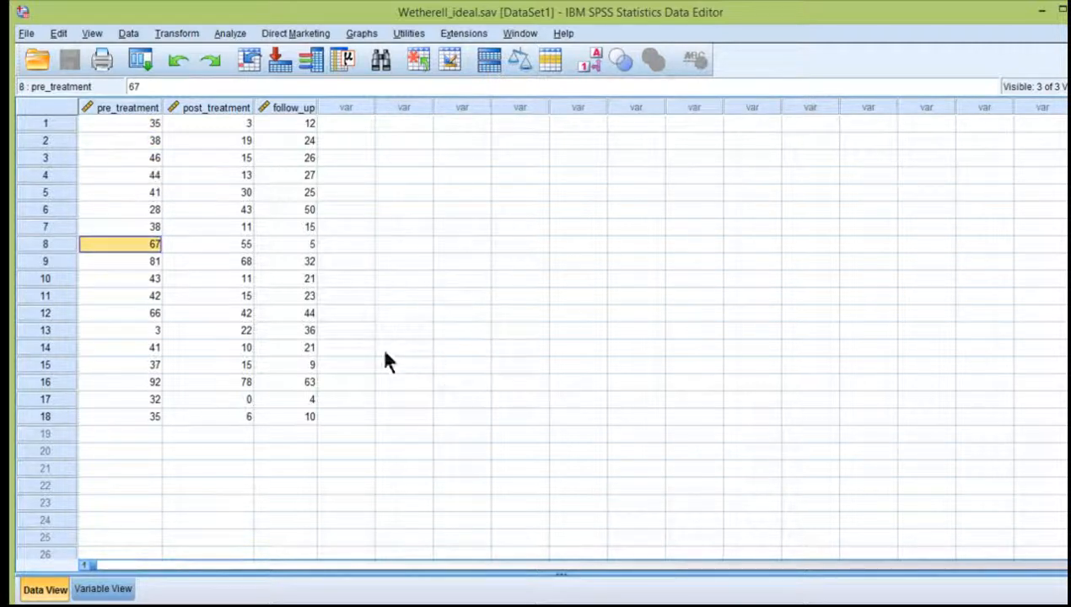
Examine the post_treatment scores and the lowest and highest values in the data to judge the score range.
left_click(221, 400)
type("6")
key("Return")
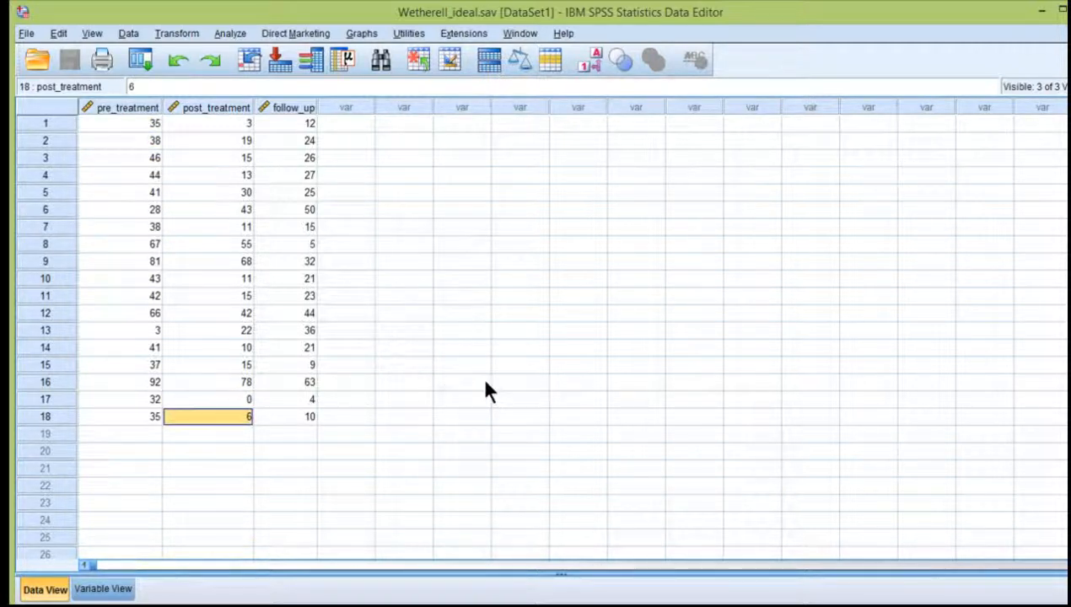
key("Up")
key("Up")
key("Up")
key("Up")
key("Up")
key("Up")
key("Up")
key("Up")
key("Up")
key("Up")
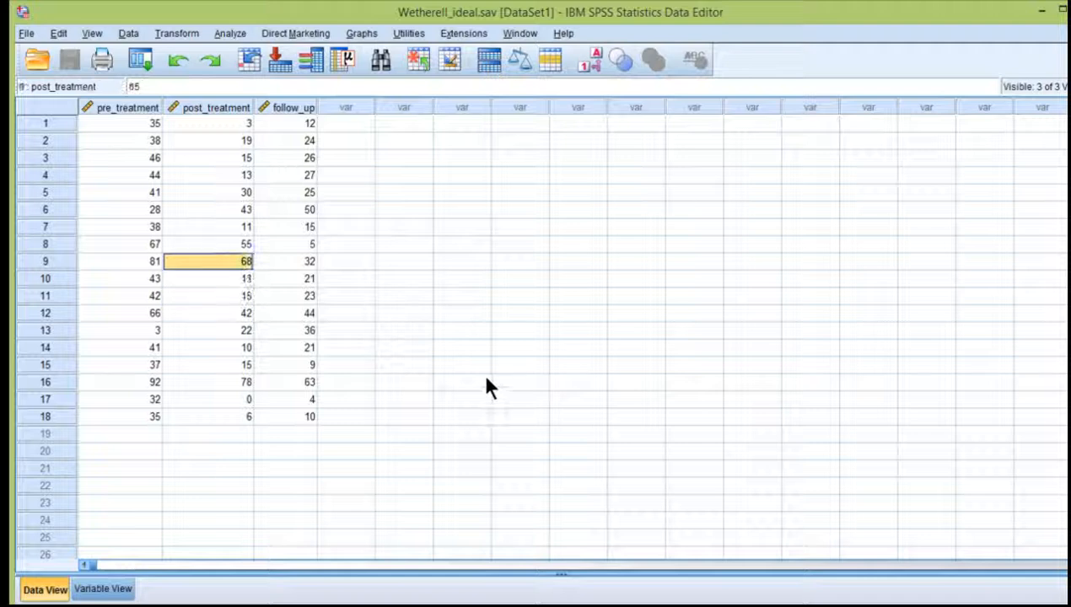
key("Up")
key("Up")
key("Up")
key("Up")
key("Up")
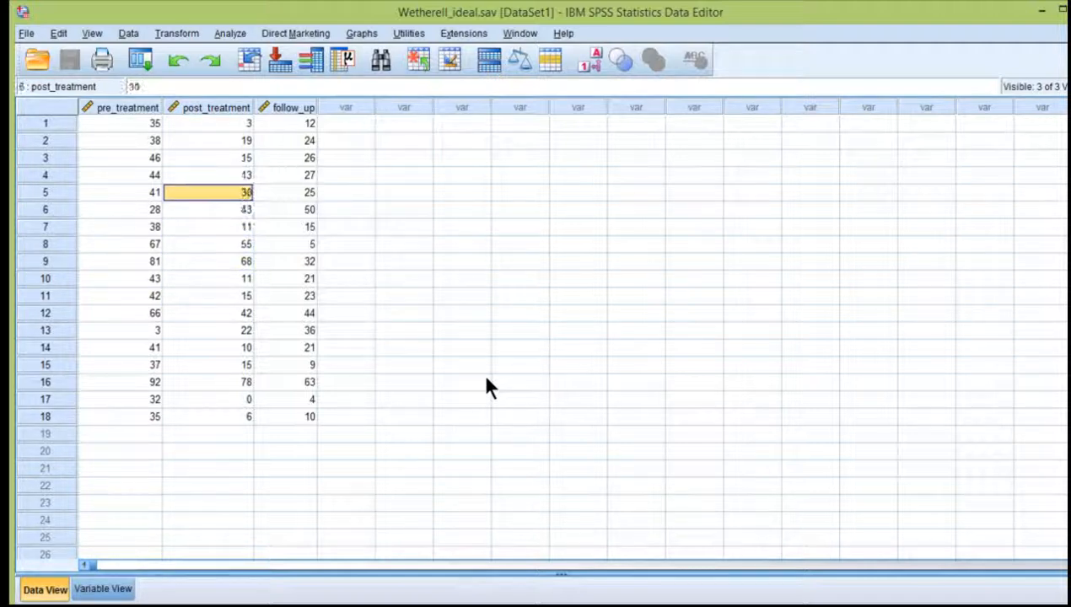
left_click(214, 402)
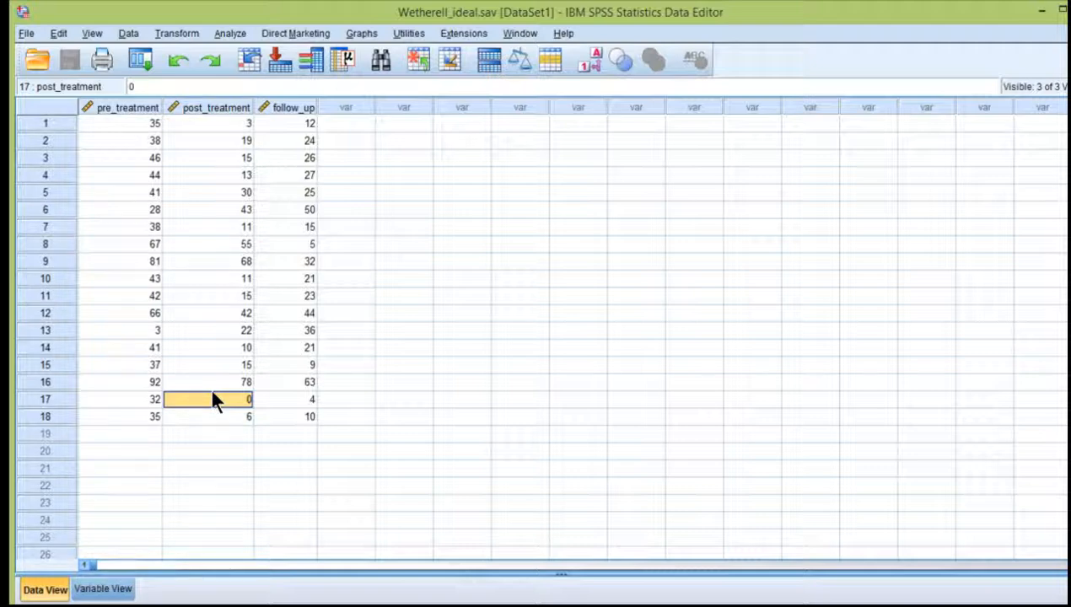
left_click(122, 384)
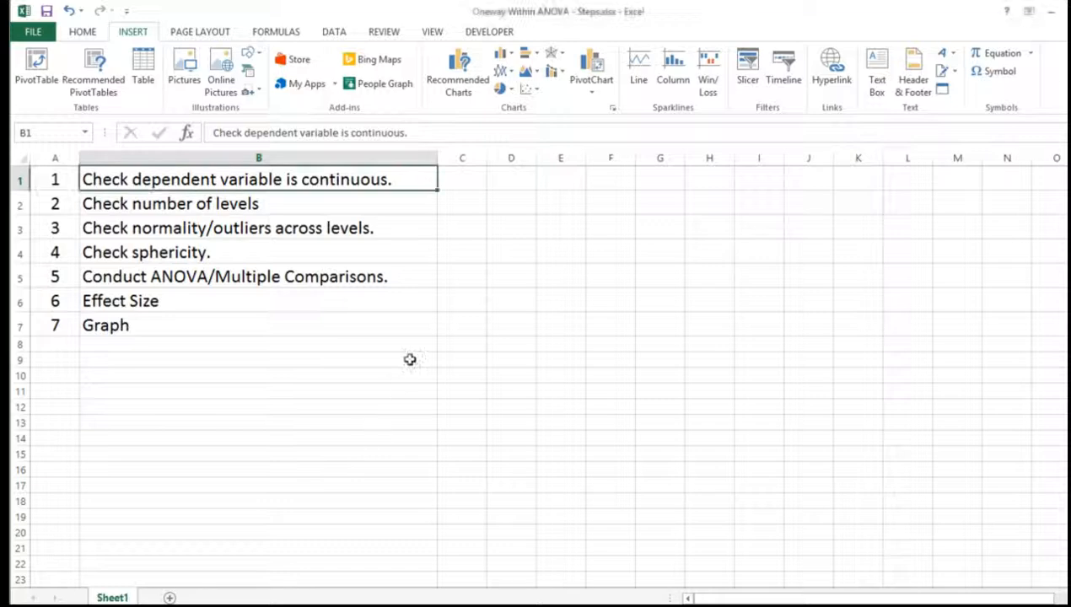
In the Excel checklist, insert a check mark symbol in cell C1 beside "Check dependent variable is continuous.".
left_click(477, 178)
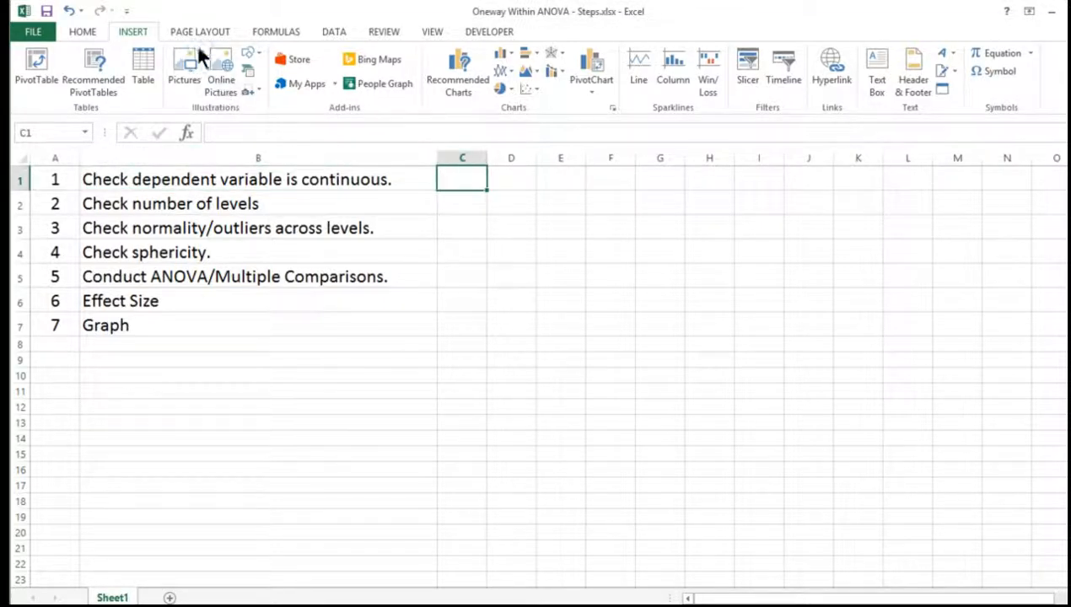
left_click(995, 71)
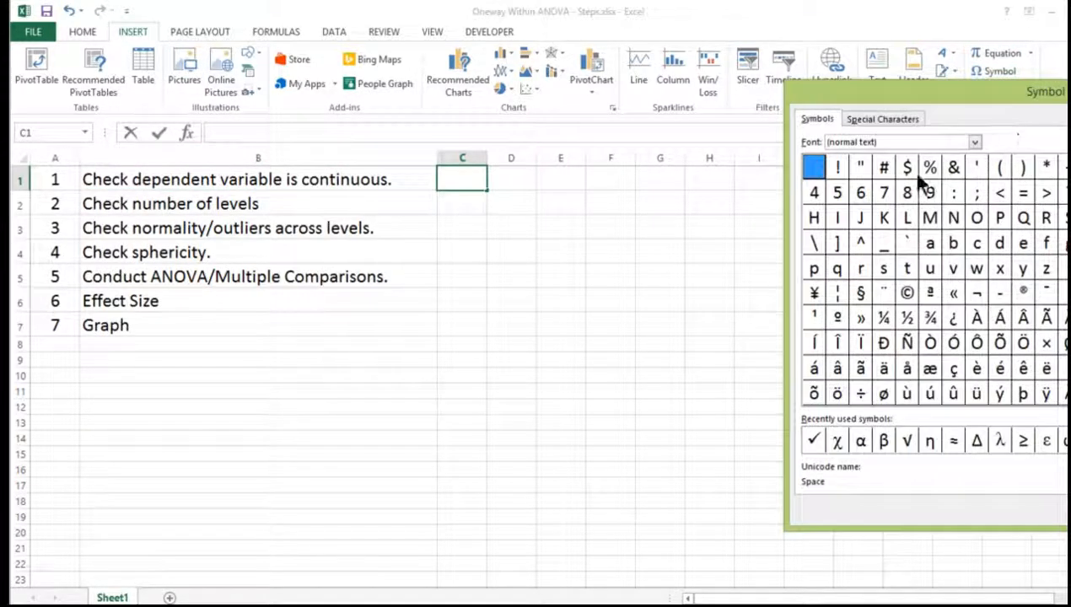
left_click(814, 440)
double_click(814, 439)
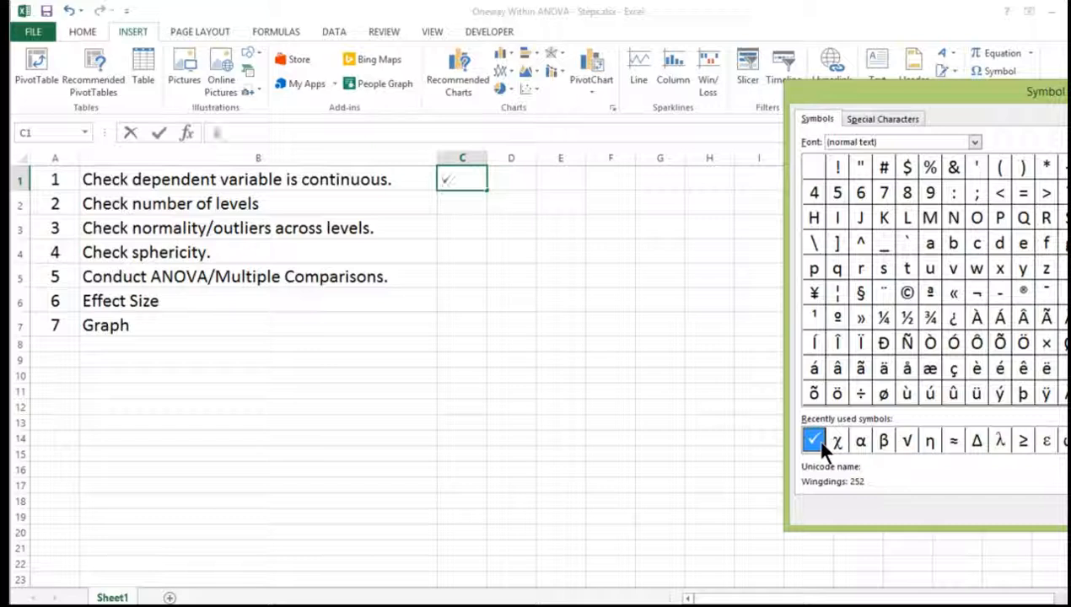
key("Escape")
left_click(456, 308)
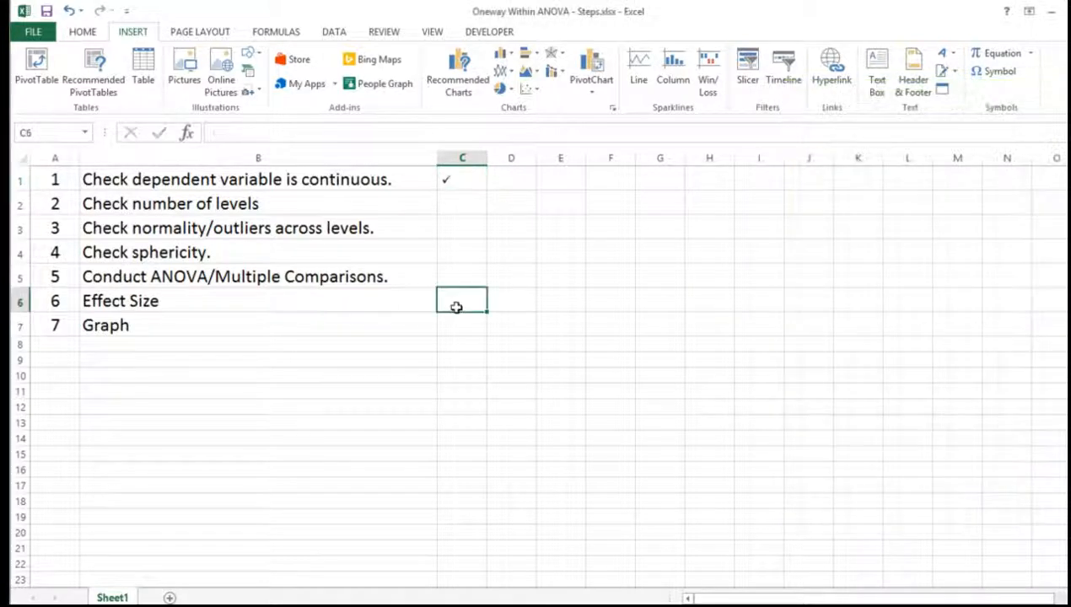
Go to checklist item 2, then check the number of levels across the three variable columns in the SPSS data.
key("Up")
key("Up")
key("Up")
key("Up")
key("Left")
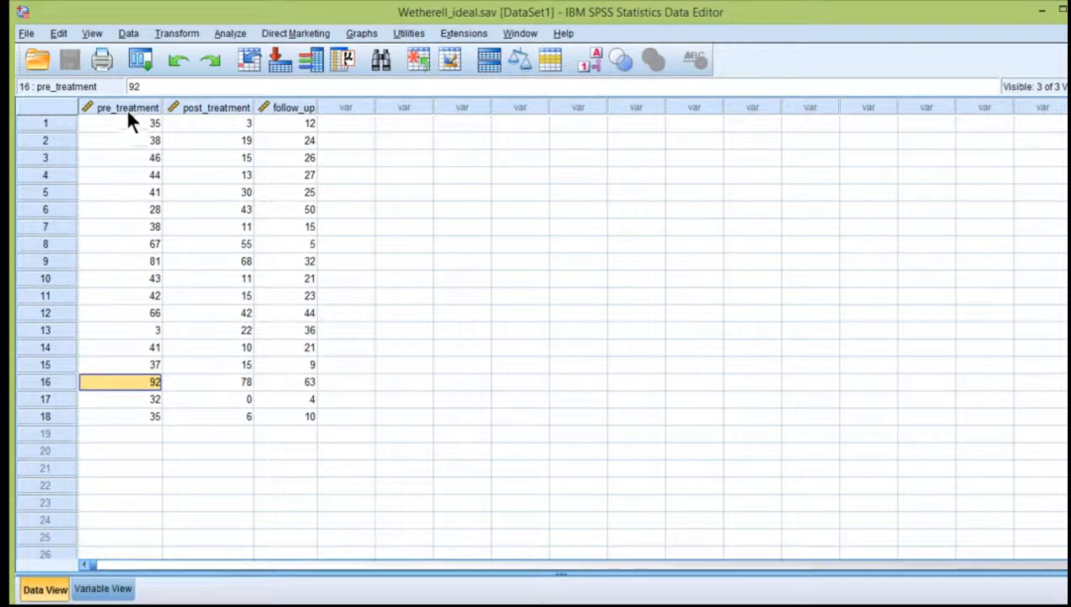
left_click(126, 108)
left_click_drag(215, 110, 274, 108)
left_click(206, 126)
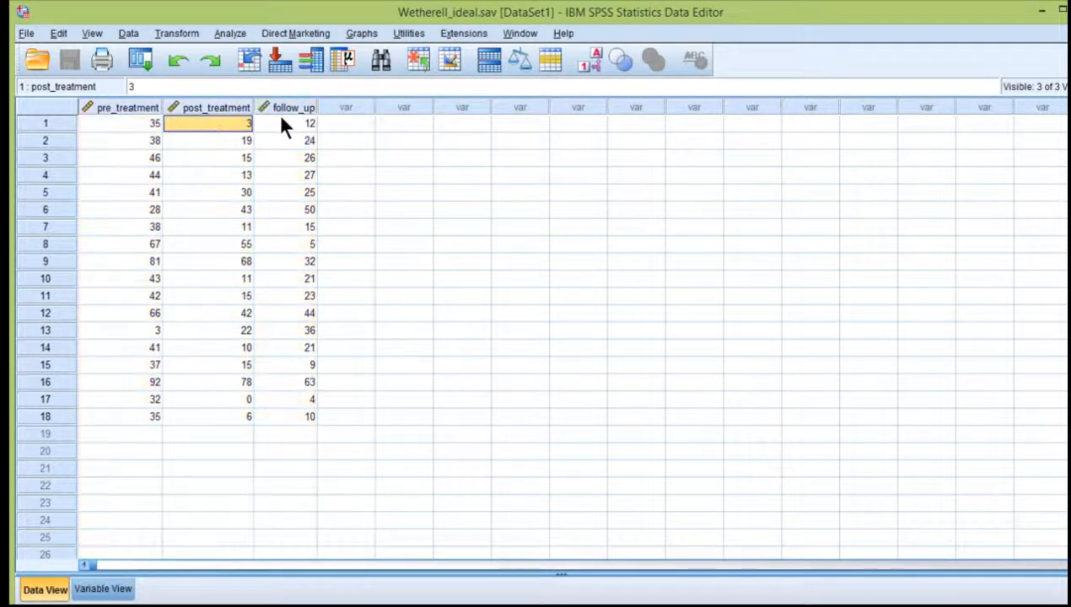
left_click(282, 113)
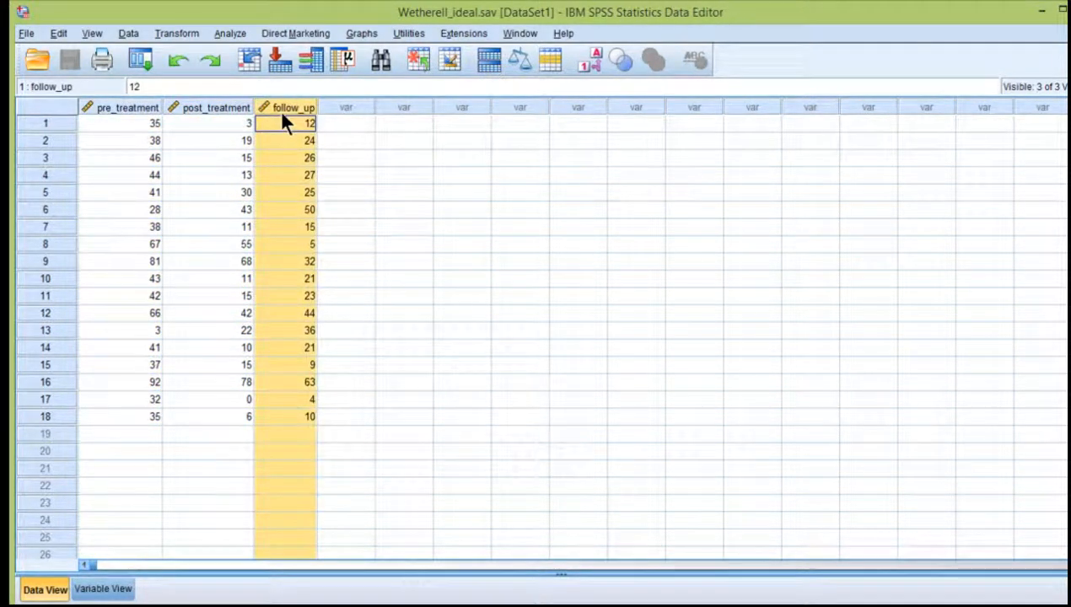
left_click(214, 127)
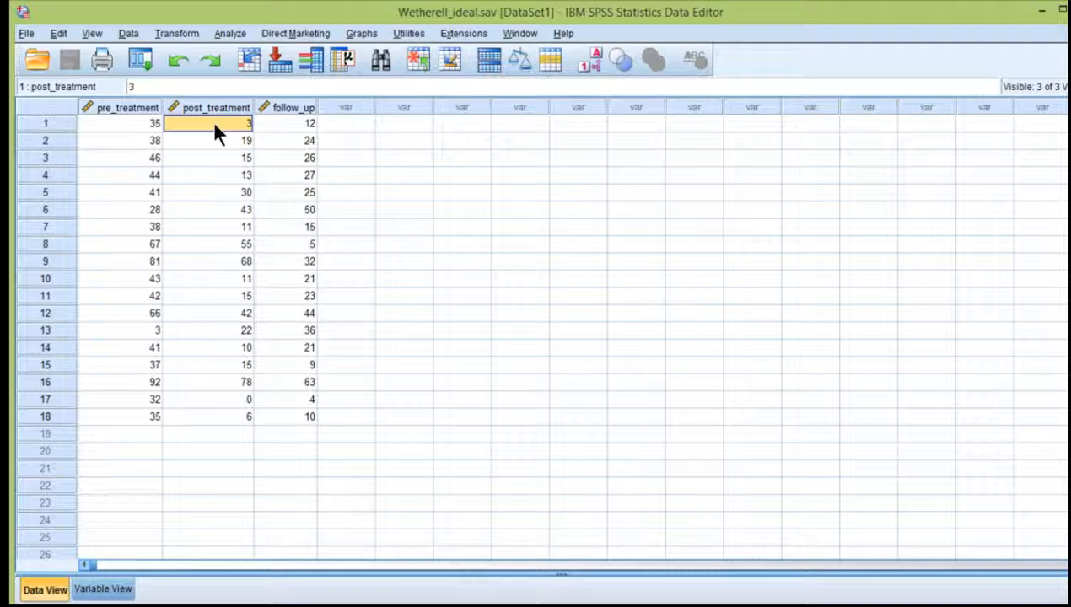
In the Excel checklist, copy the check mark from C1 to C2 and move on to the normality/outliers item in B3.
left_click(275, 604)
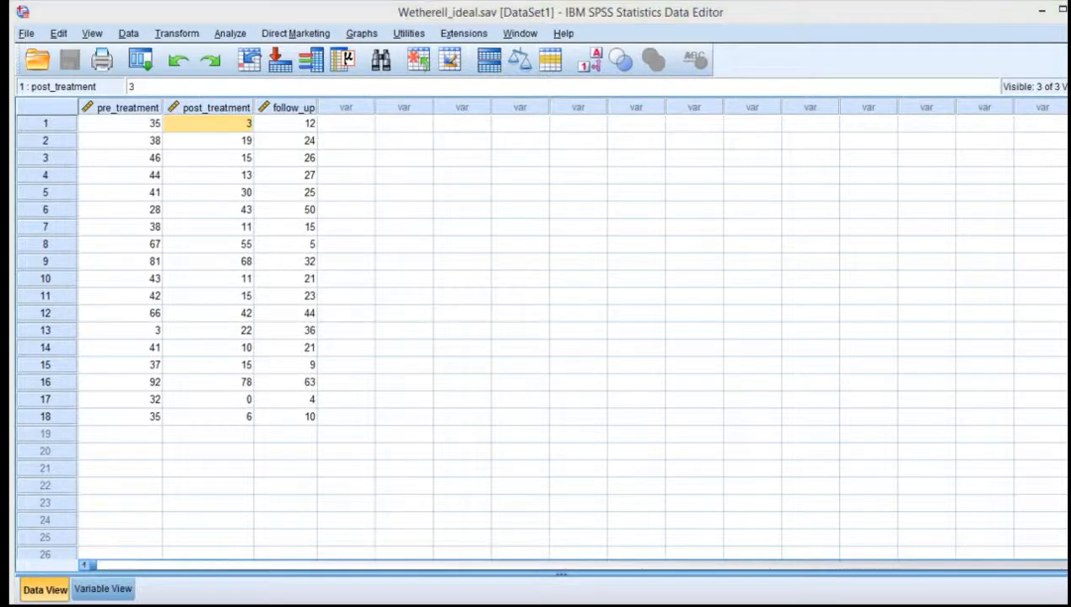
left_click(457, 204)
key("Up")
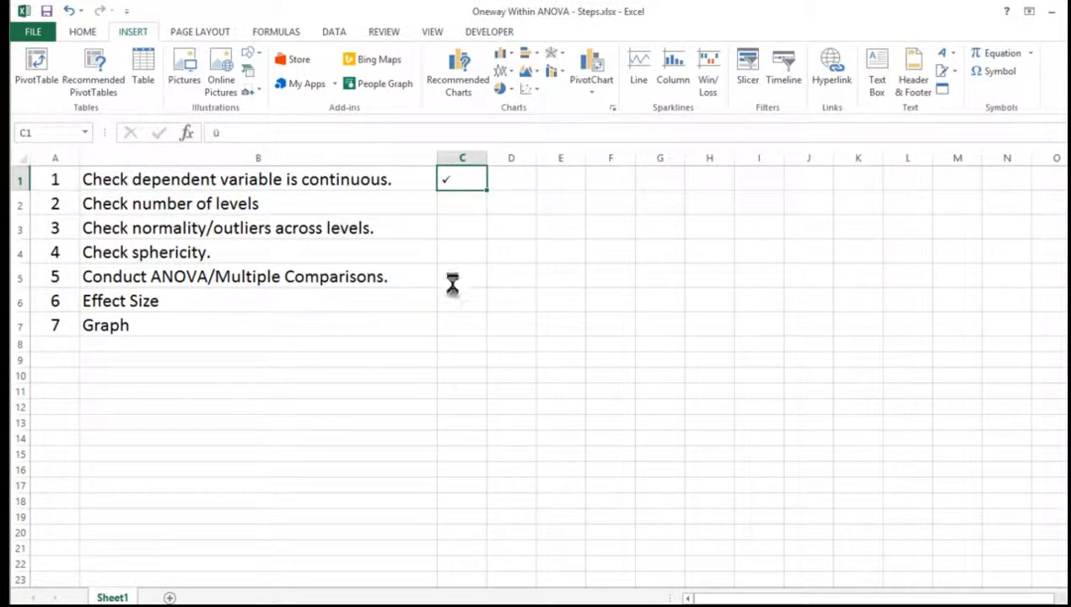
key("ctrl+c")
key("Down")
key("ctrl+v")
key("Down")
key("Left")
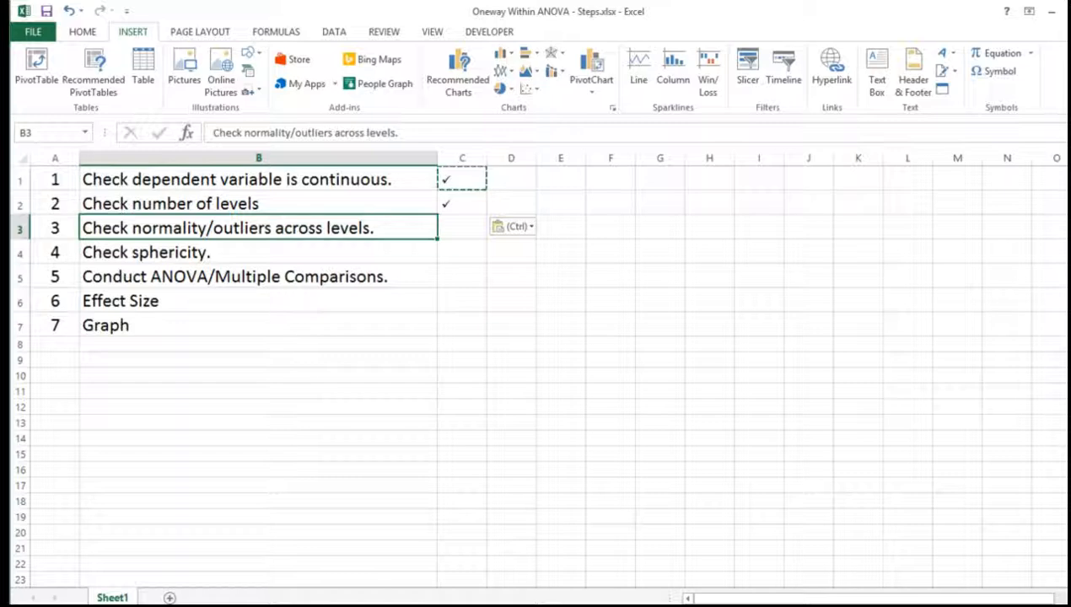
In SPSS, open the Explore analysis and add pre_treatment, post_treatment and follow_up to the dependent list.
left_click(236, 604)
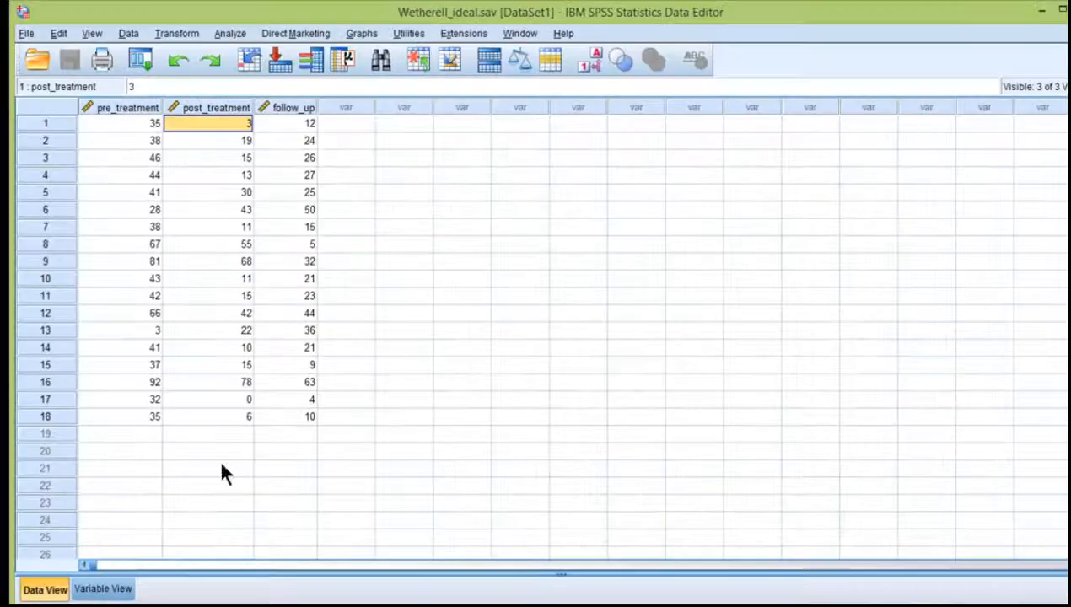
left_click(232, 37)
mouse_move(273, 71)
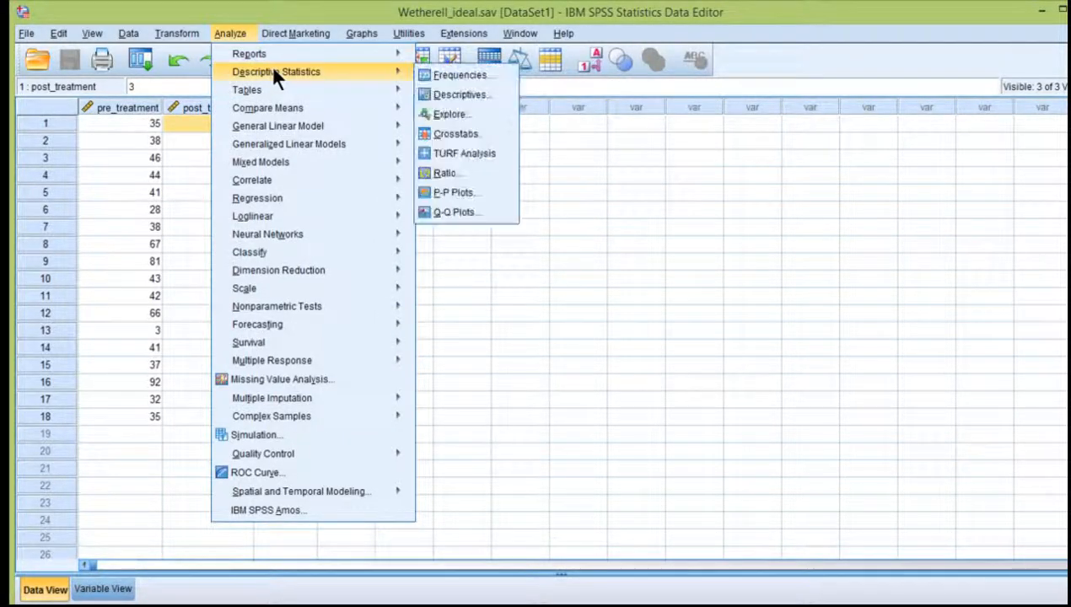
left_click(462, 115)
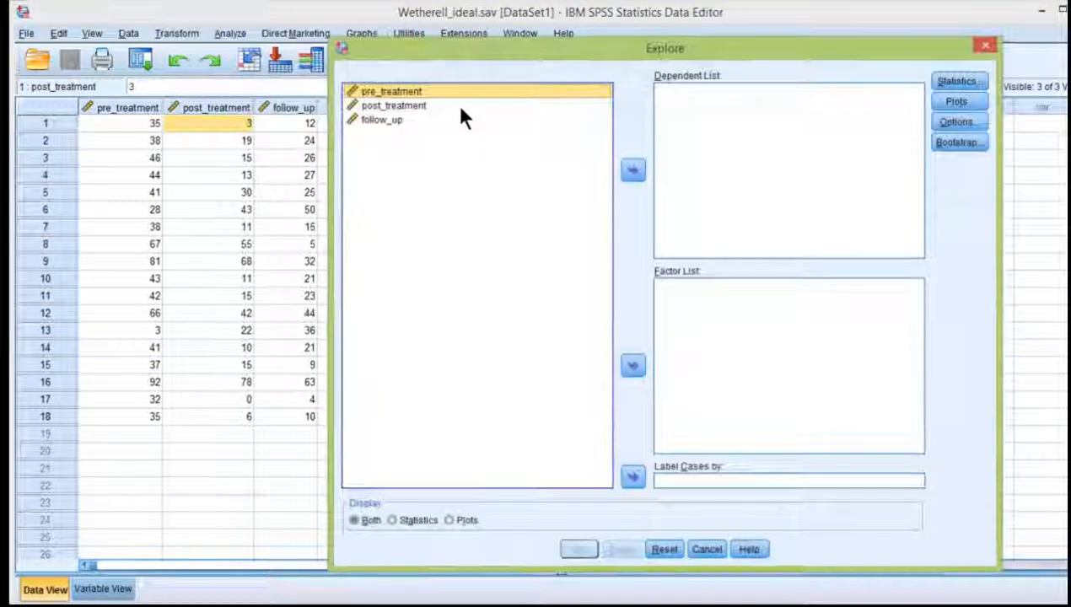
left_click(386, 120, "shift")
left_click(632, 171)
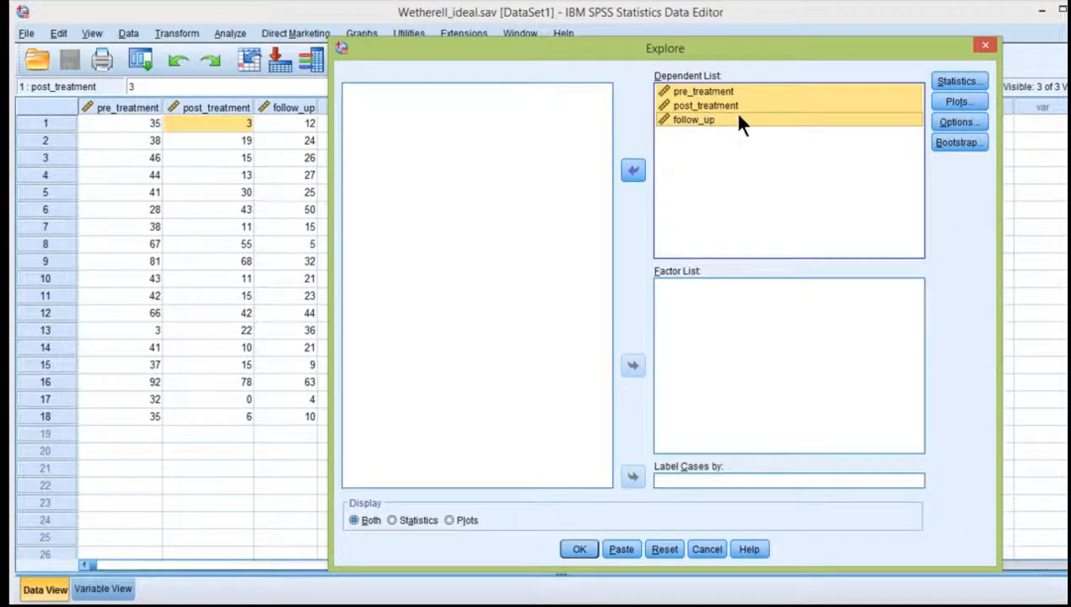
Include Outliers in the Explore statistics.
left_click(979, 77)
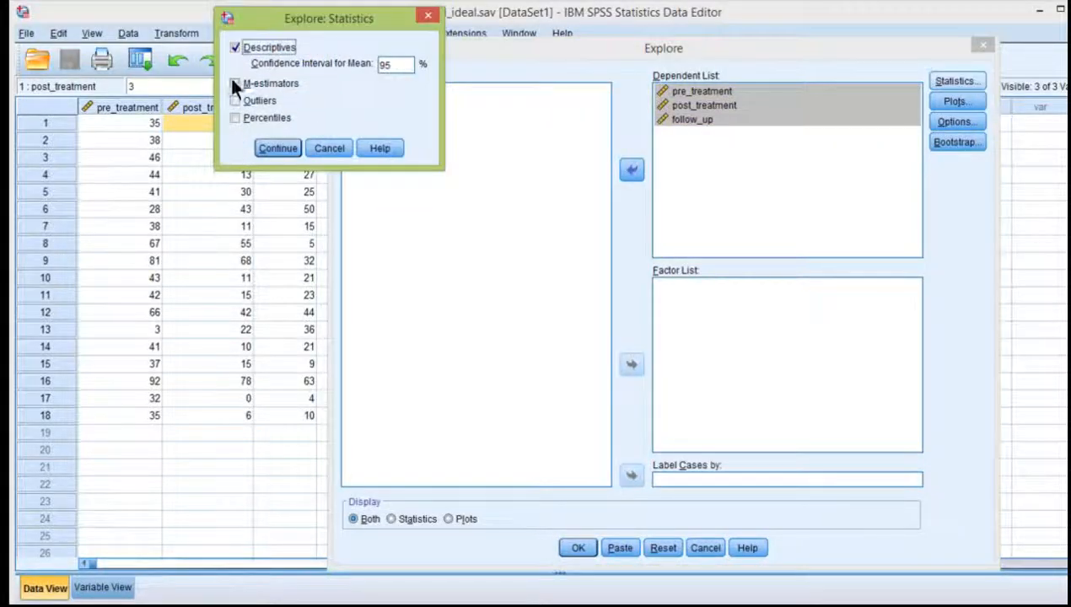
left_click(244, 100)
left_click(268, 149)
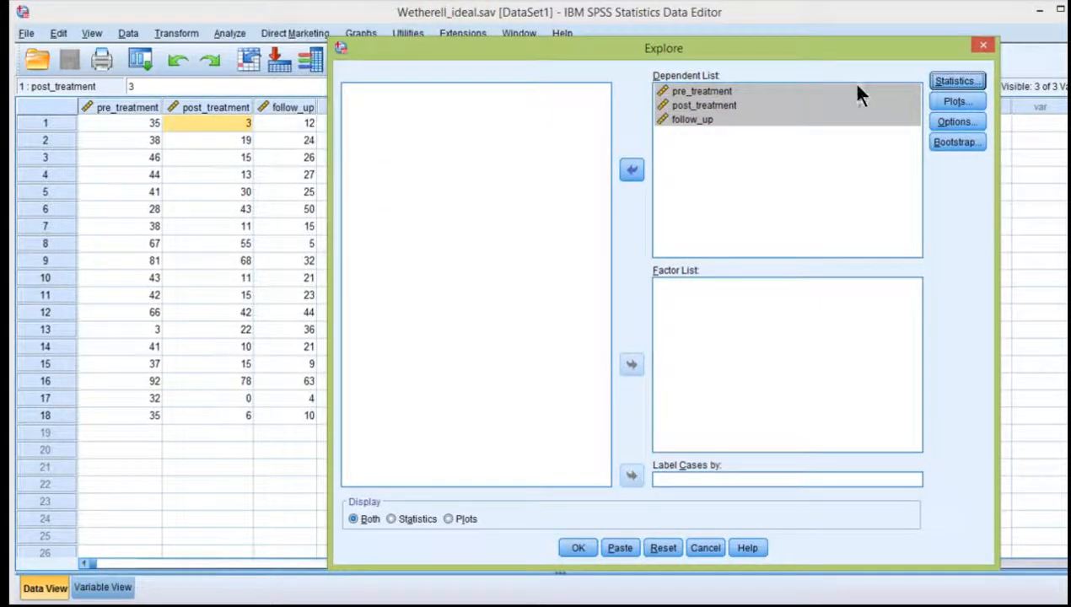
Set the Explore descriptive plots to show a histogram instead of stem-and-leaf.
left_click(952, 101)
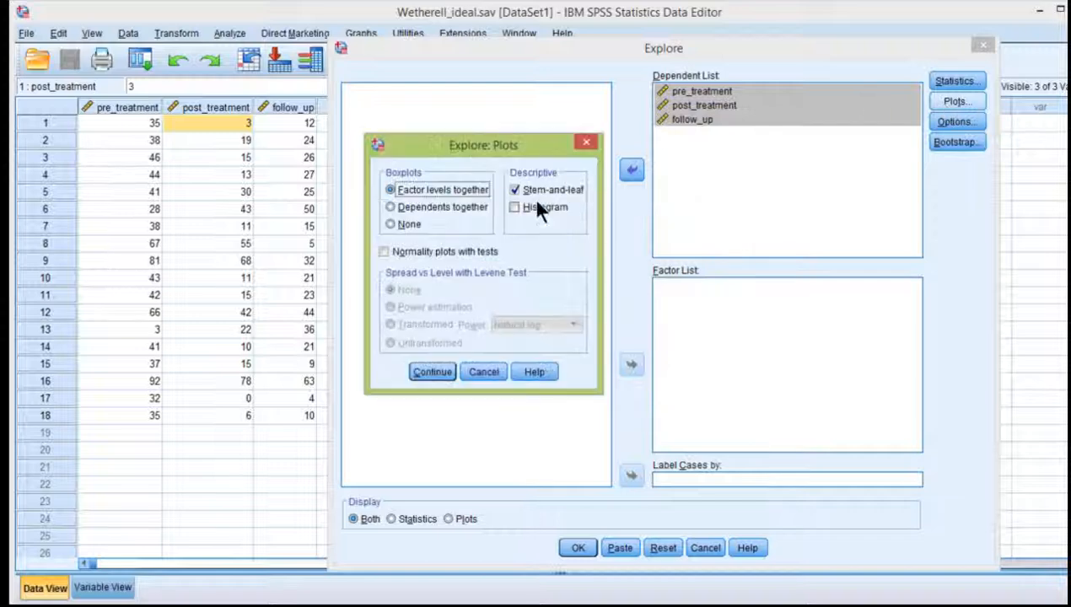
left_click(526, 189)
left_click(535, 204)
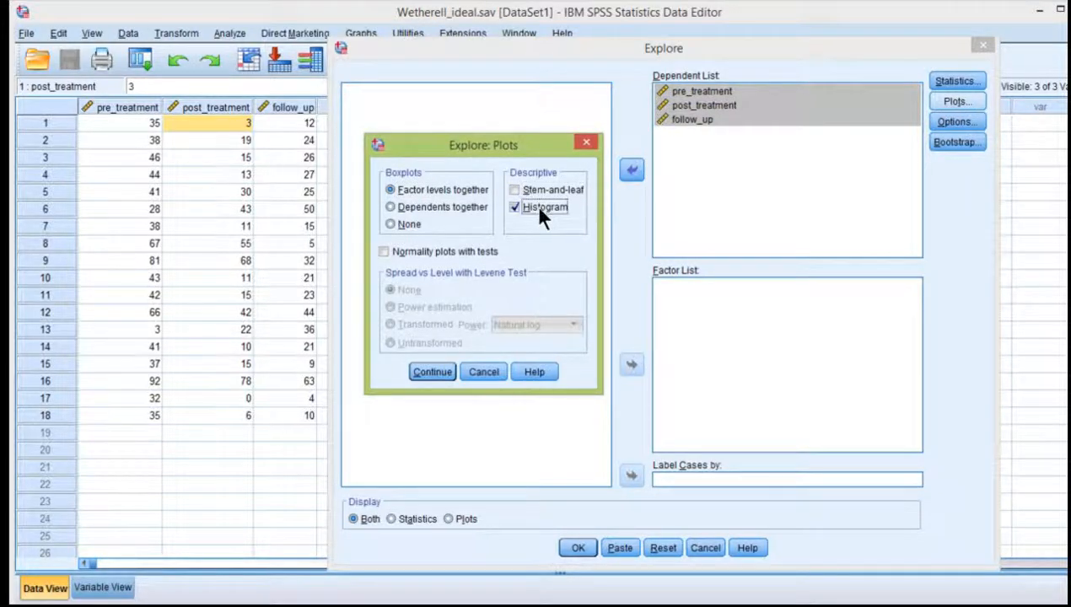
left_click(427, 373)
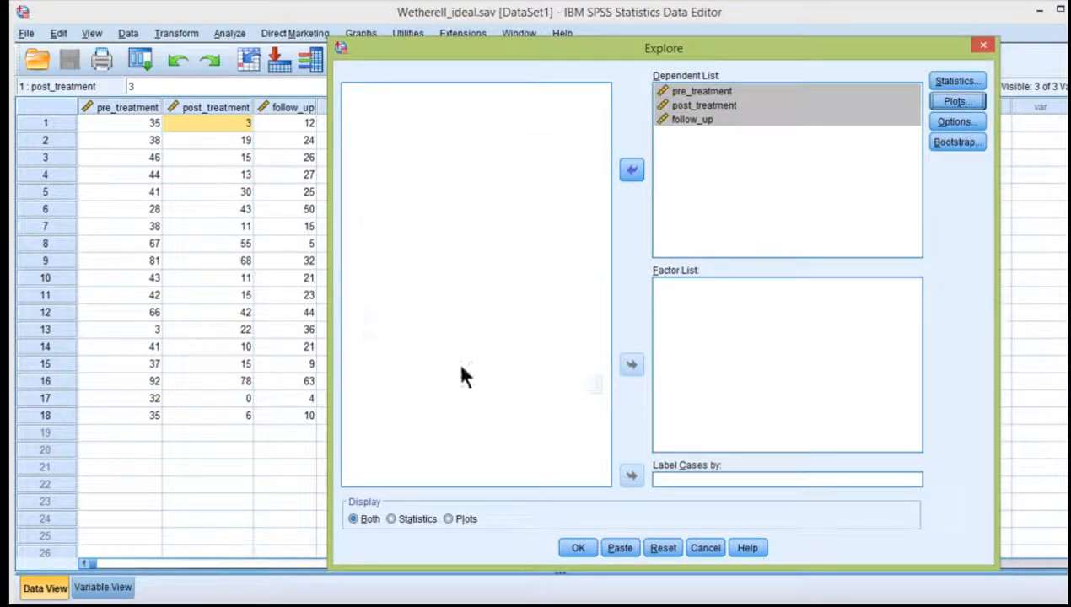
Run the Explore analysis and bring up the Descriptives table in the output.
left_click(574, 548)
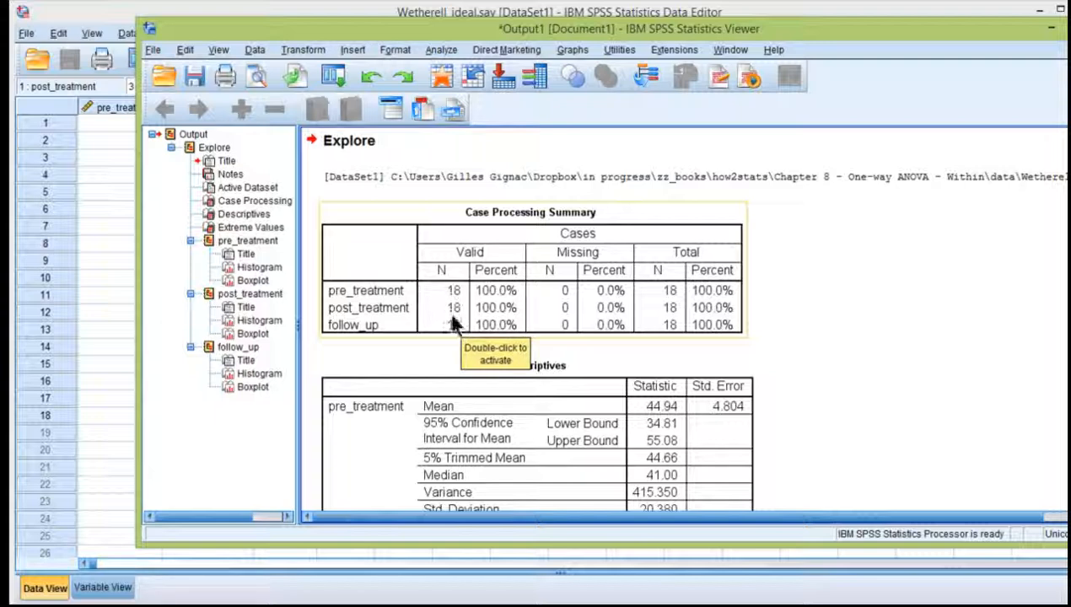
scroll(823, 322, "down", 2)
scroll(822, 317, "down", 4)
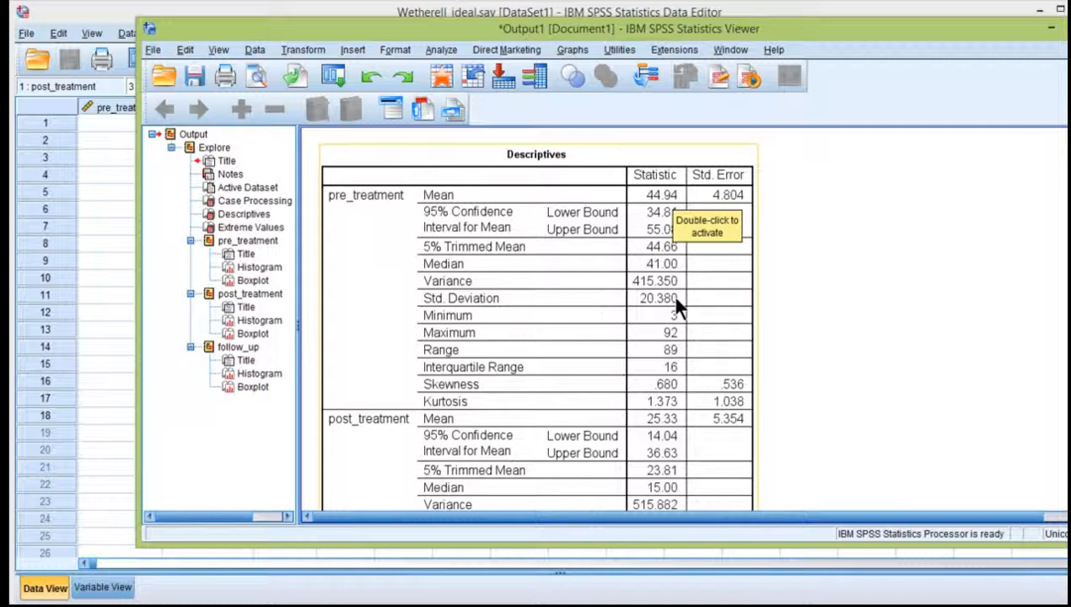
Compare the means of pre_treatment, post_treatment and follow_up in the Descriptives table.
left_click(665, 391)
scroll(877, 391, "down", 5)
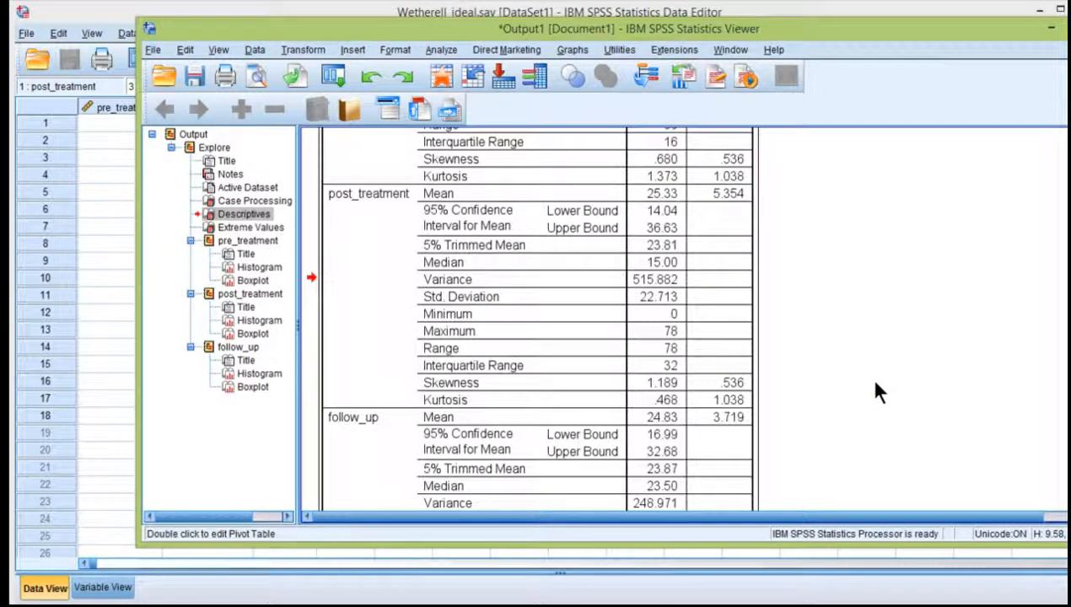
scroll(875, 384, "down", 2)
scroll(869, 382, "up", 2)
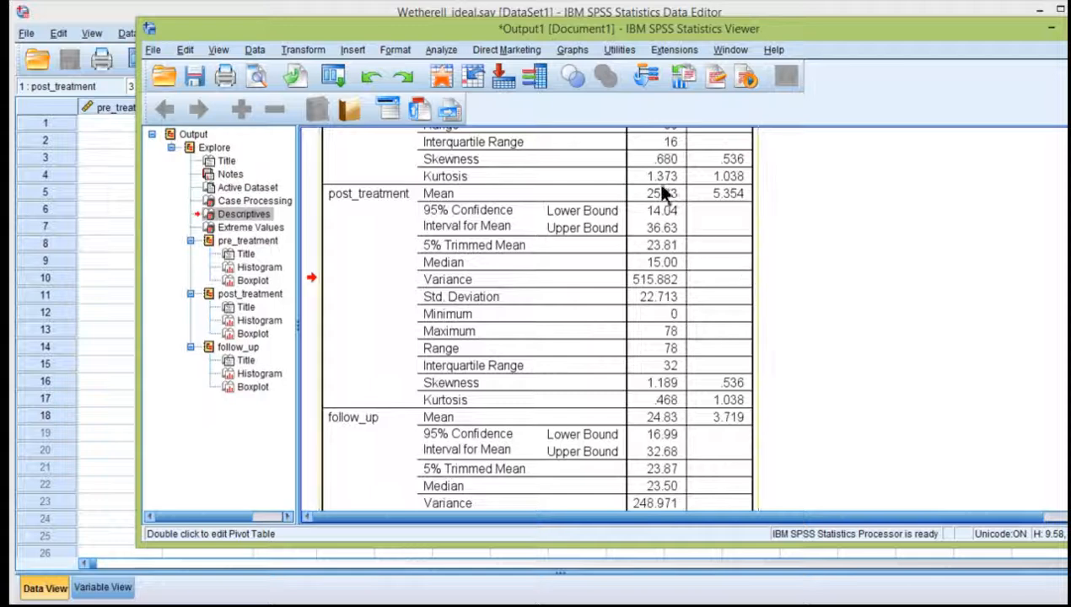
scroll(685, 245, "up", 5)
scroll(689, 251, "down", 2)
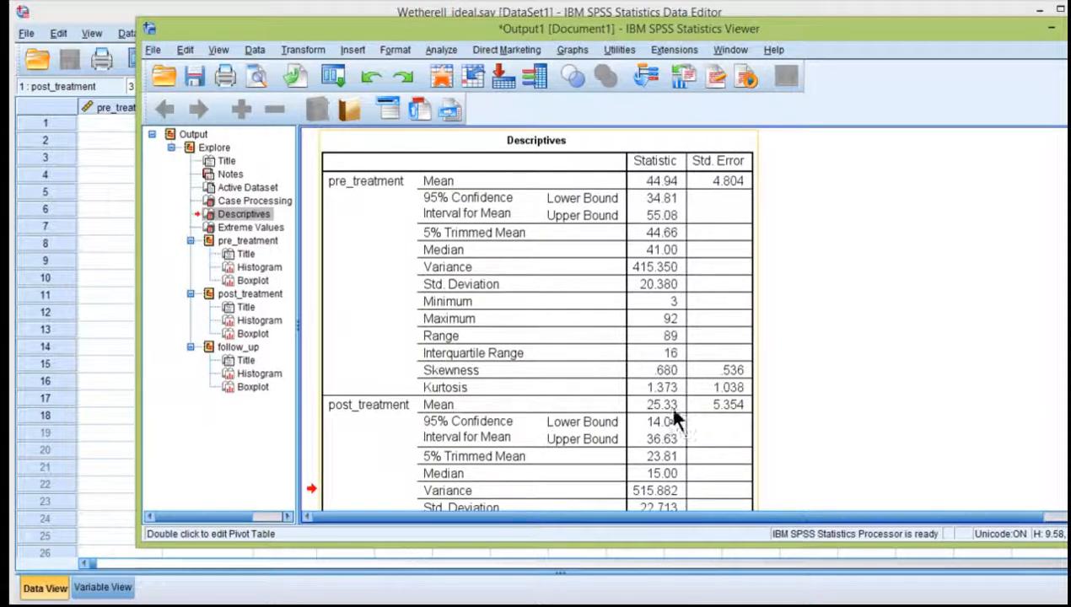
scroll(748, 397, "down", 4)
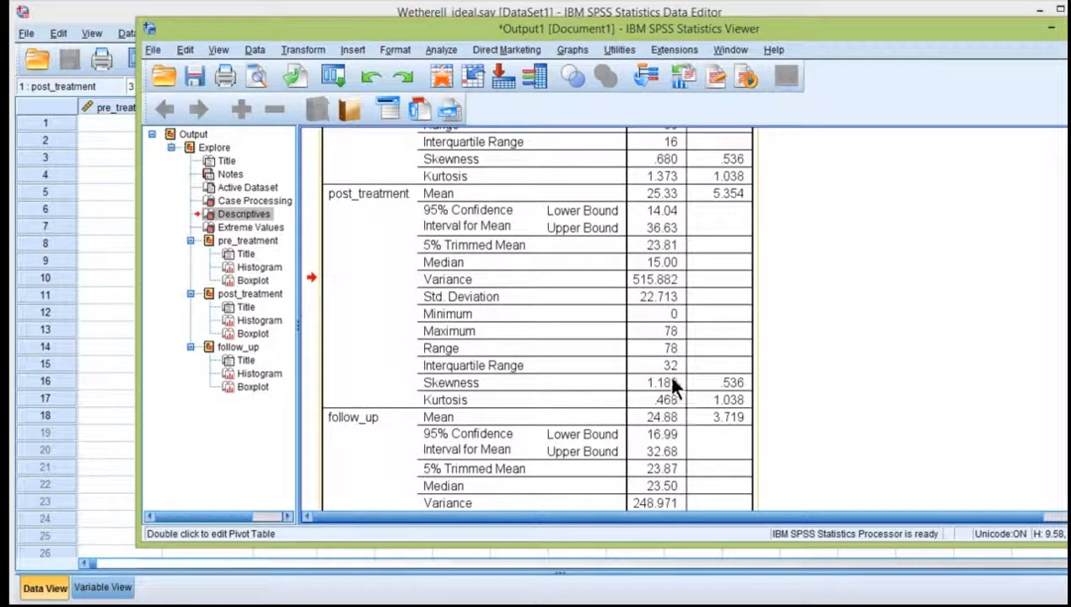
scroll(673, 403, "down", 4)
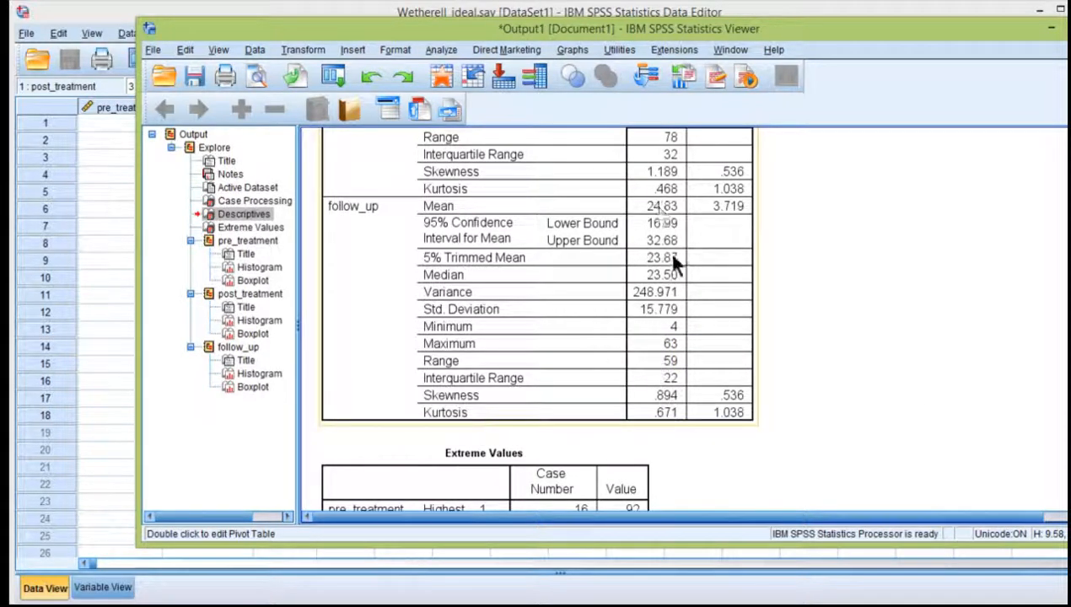
scroll(673, 264, "up", 3)
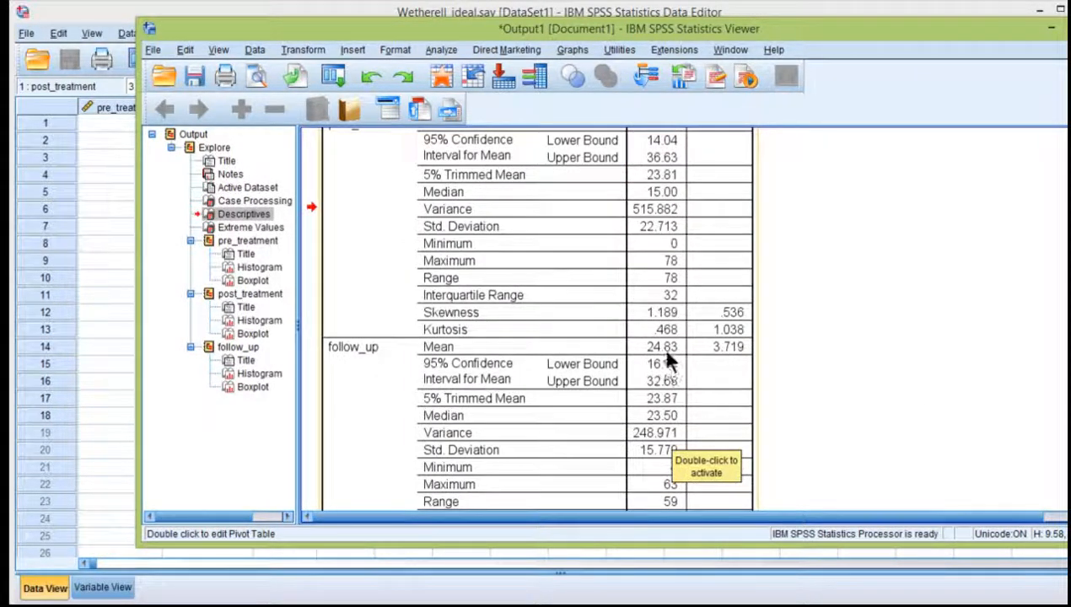
scroll(667, 356, "up", 2)
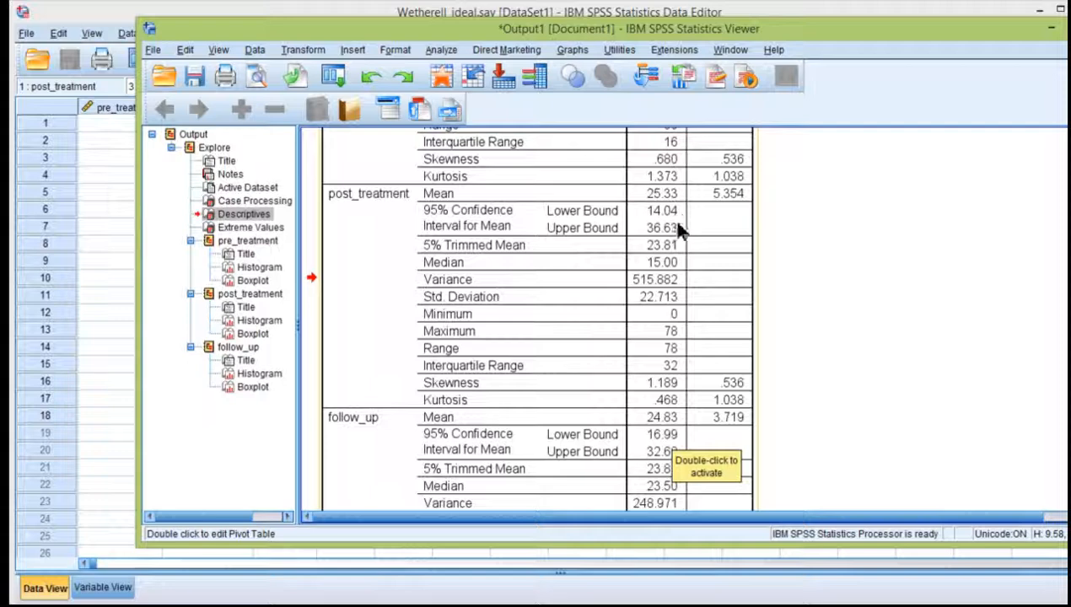
Review the skewness and kurtosis of all three variables in the Descriptives table to judge normality.
scroll(671, 314, "down", 4)
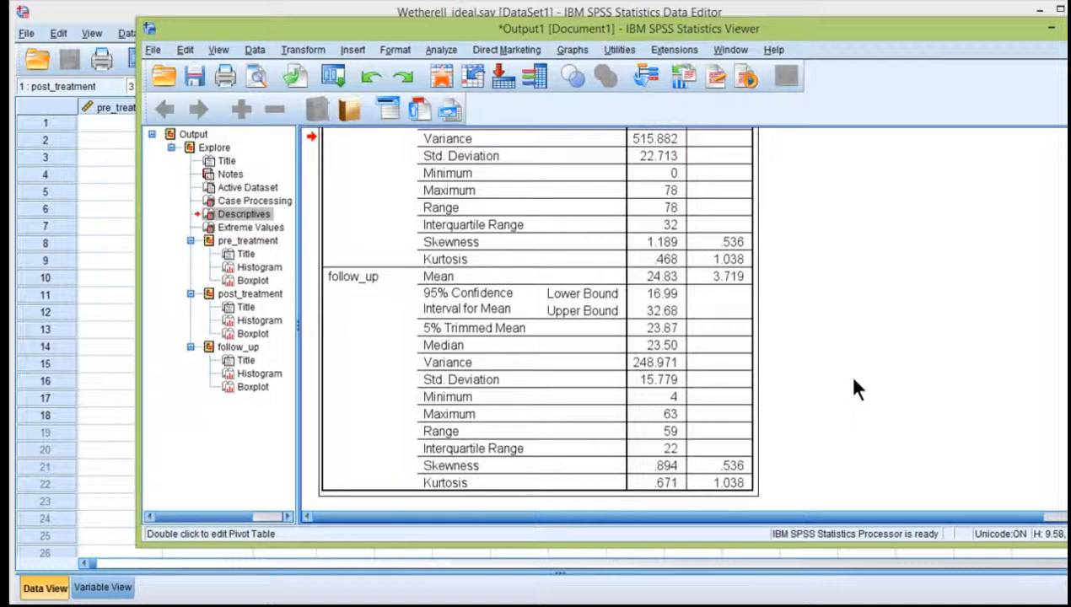
scroll(854, 380, "up", 4)
scroll(854, 381, "up", 6)
scroll(854, 380, "up", 4)
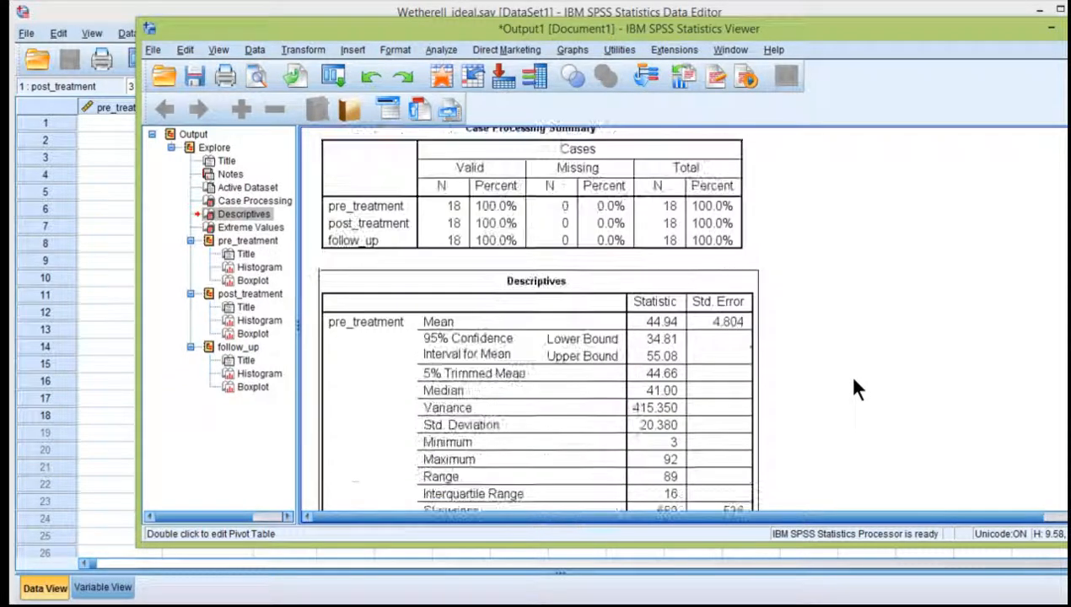
scroll(854, 381, "down", 8)
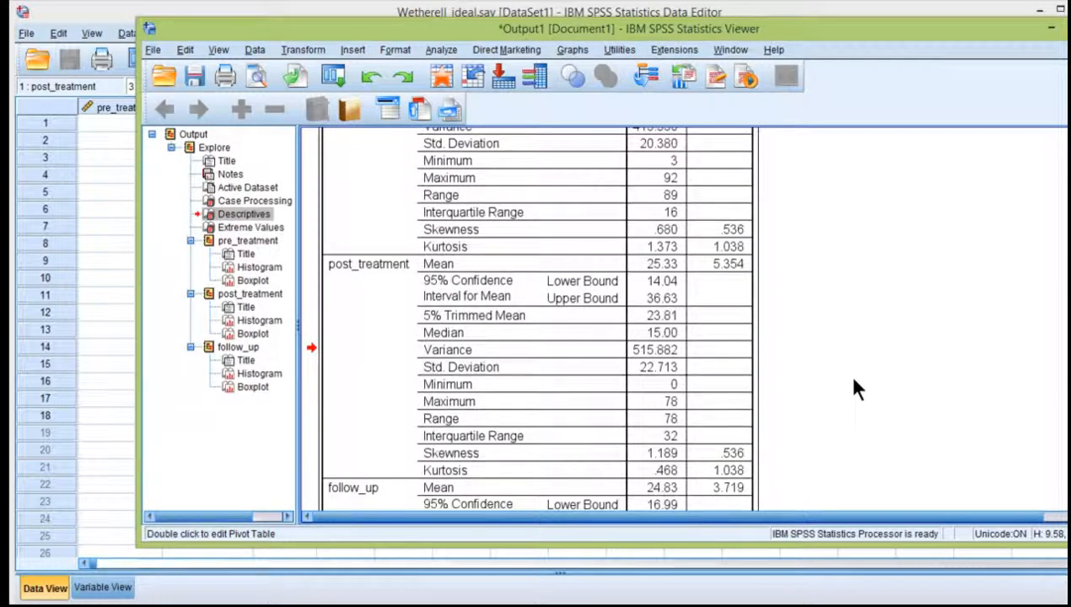
scroll(853, 382, "down", 5)
scroll(854, 382, "up", 2)
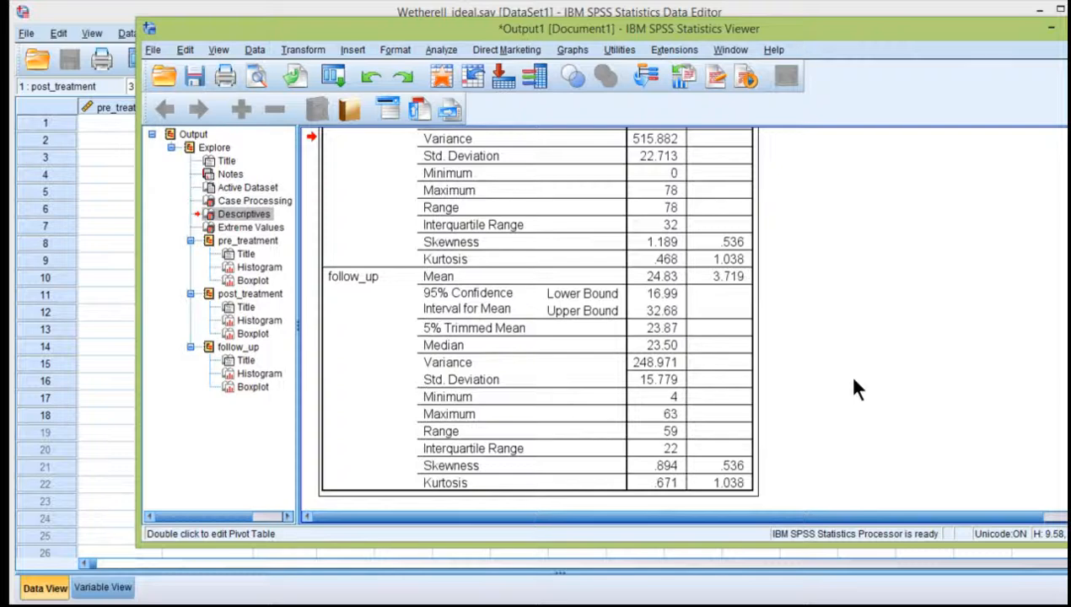
Look through the Extreme Values table and the pre_treatment histogram down to its boxplot.
scroll(853, 380, "down", 8)
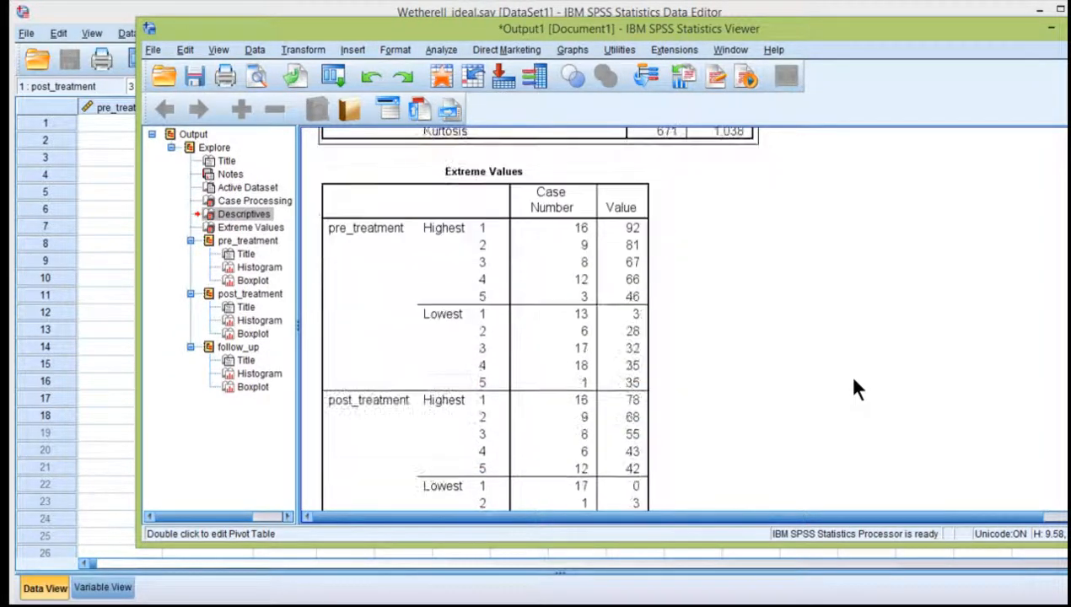
scroll(854, 389, "down", 10)
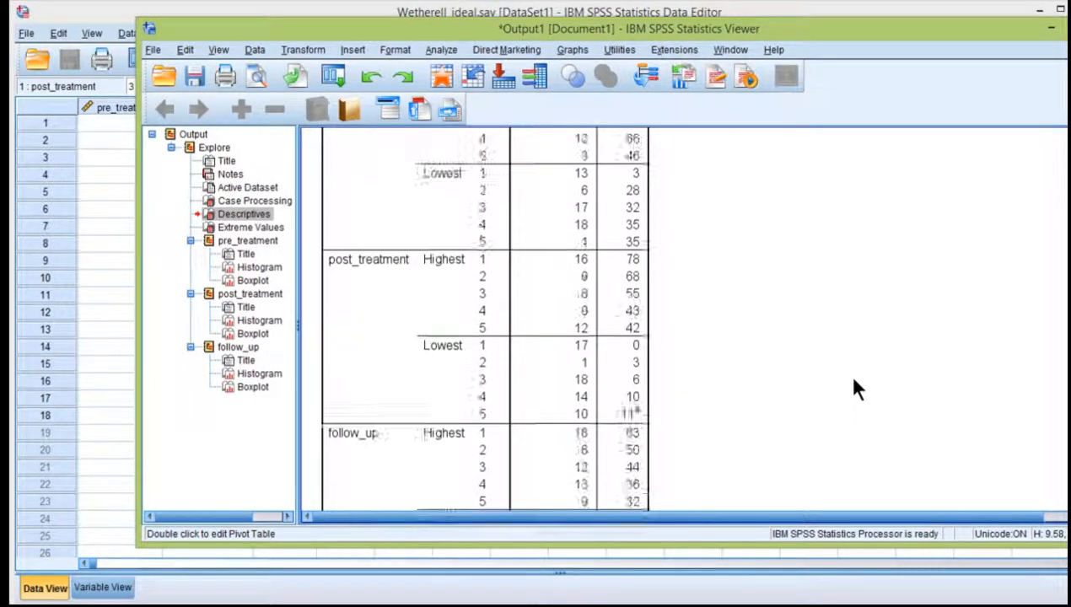
scroll(854, 388, "down", 4)
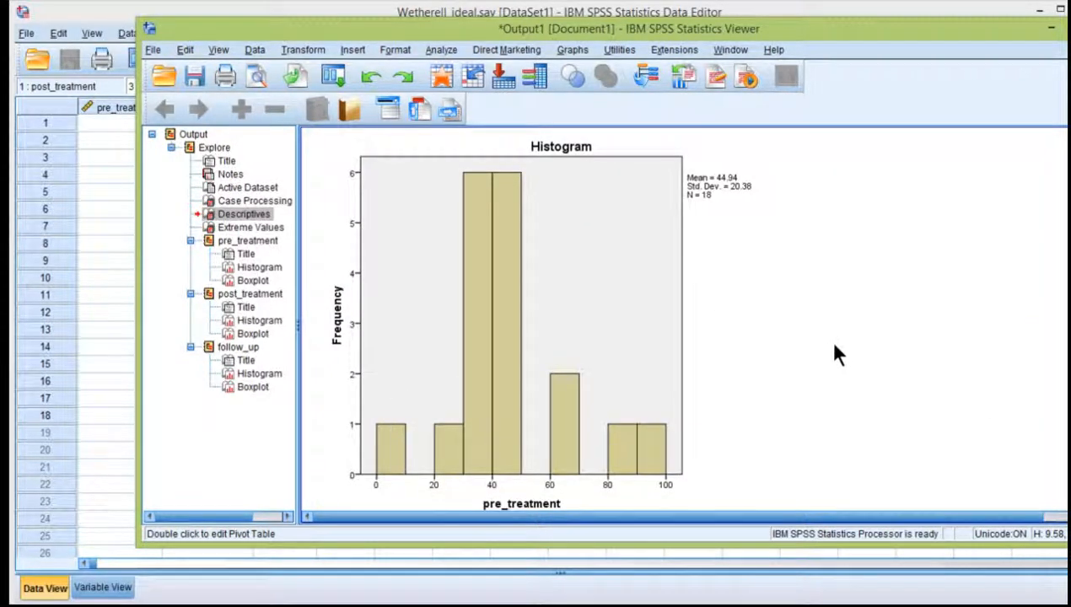
scroll(834, 346, "down", 6)
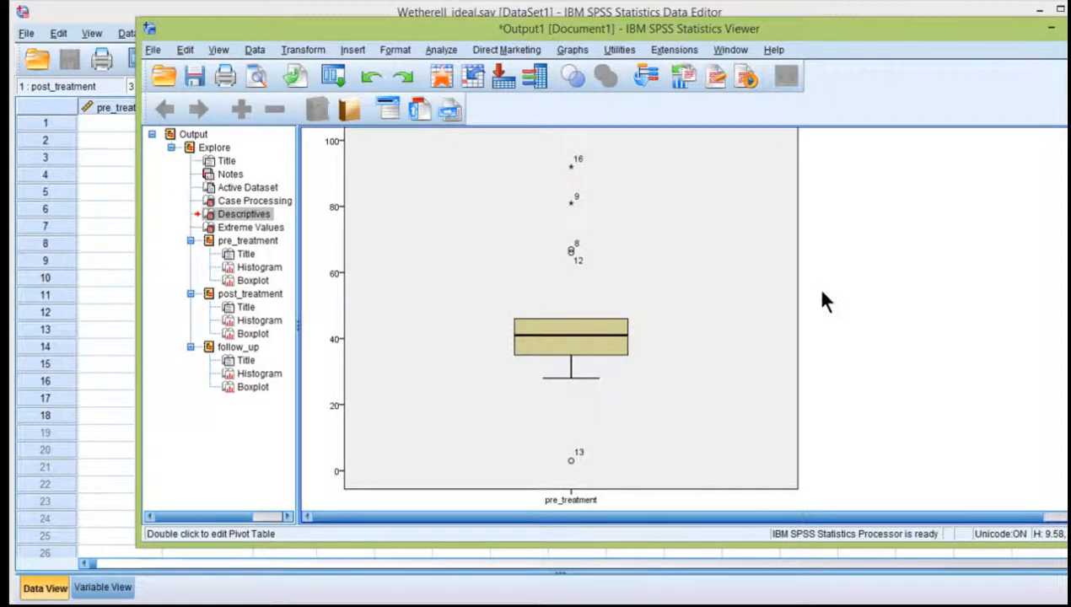
Reposition and enlarge the output window to fill the screen with the whole pre_treatment boxplot in view.
left_click_drag(409, 32, 287, 17)
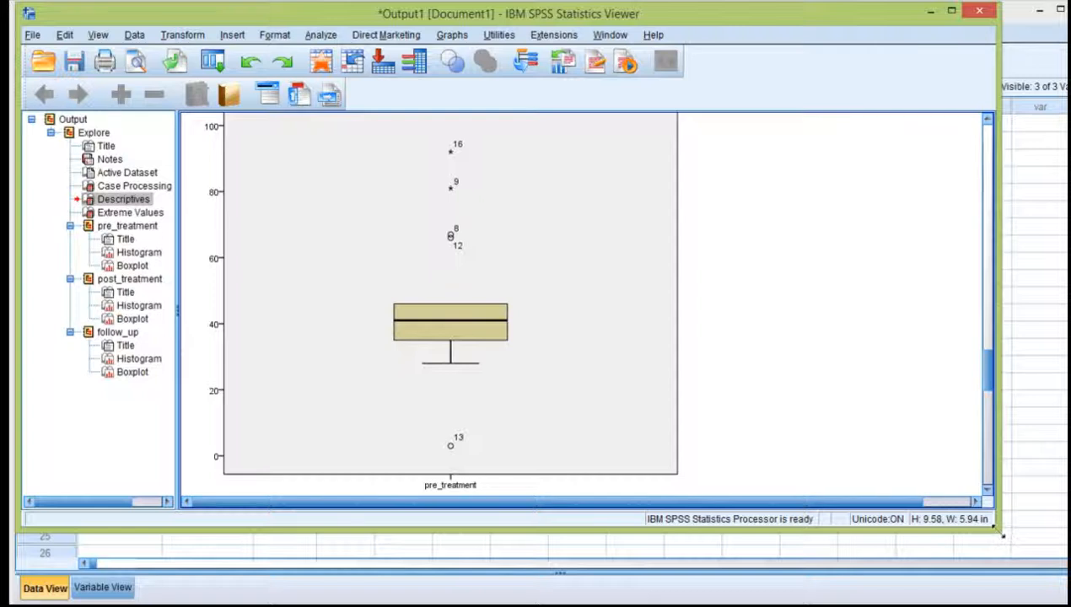
left_click_drag(1001, 534, 1070, 606)
scroll(585, 351, "up", 1)
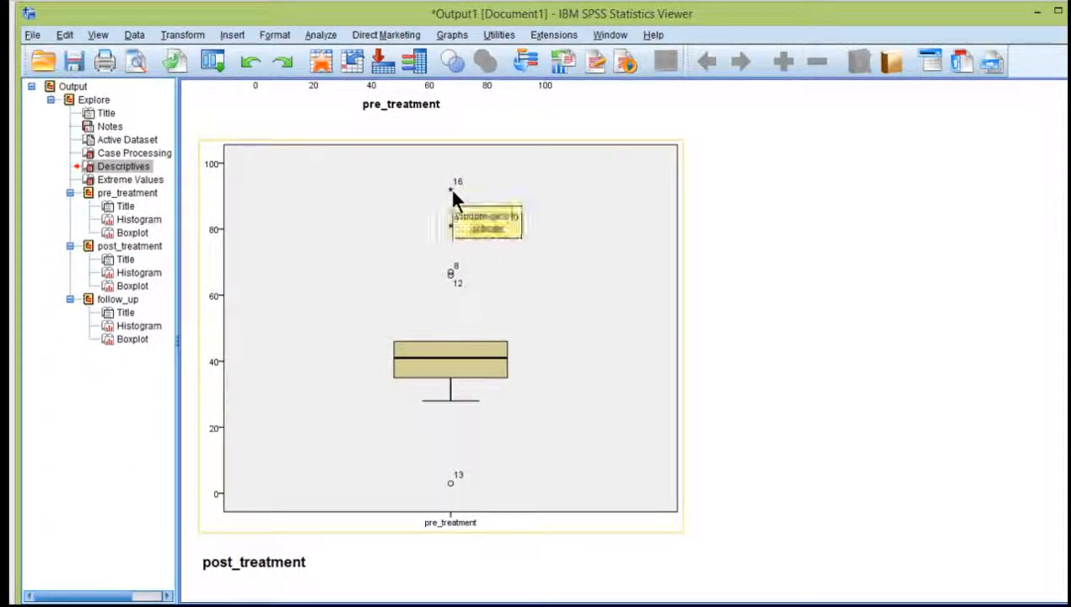
Examine the outlying cases above and below the box in the pre_treatment boxplot.
left_click(821, 264)
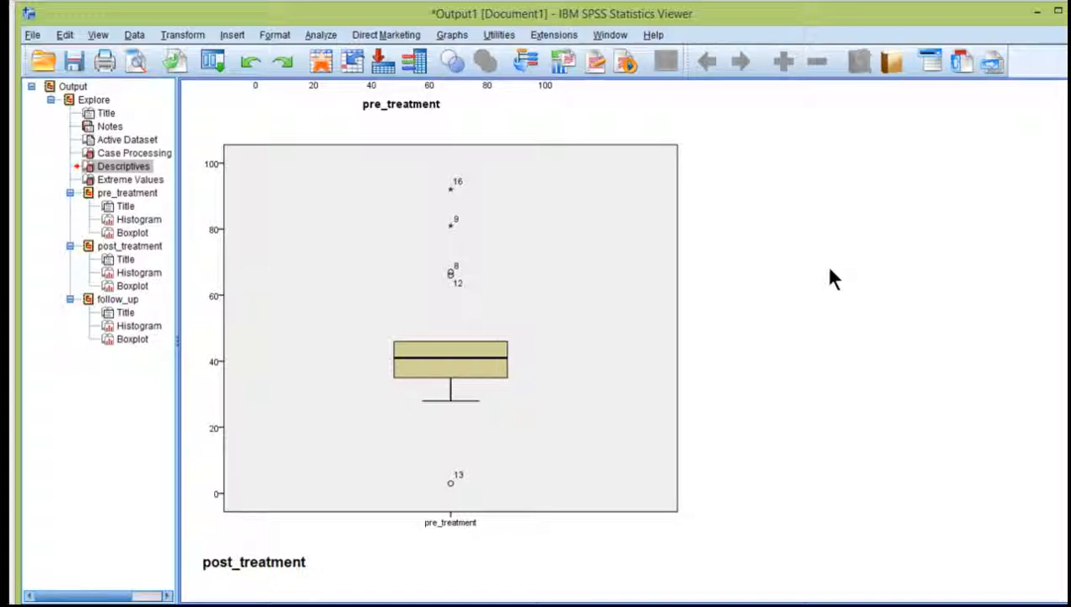
double_click(446, 231)
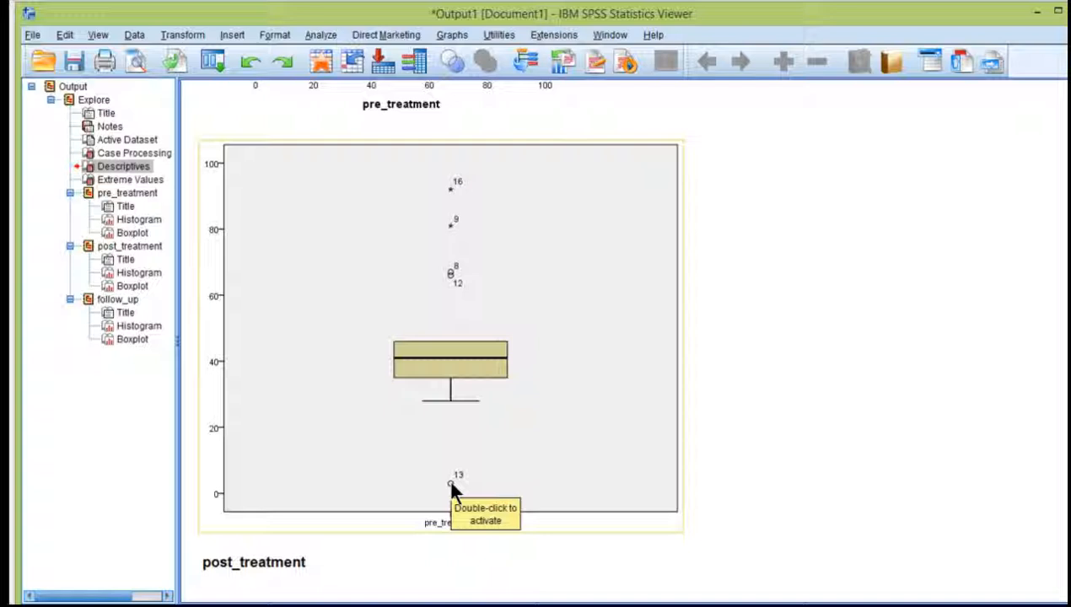
left_click(706, 335)
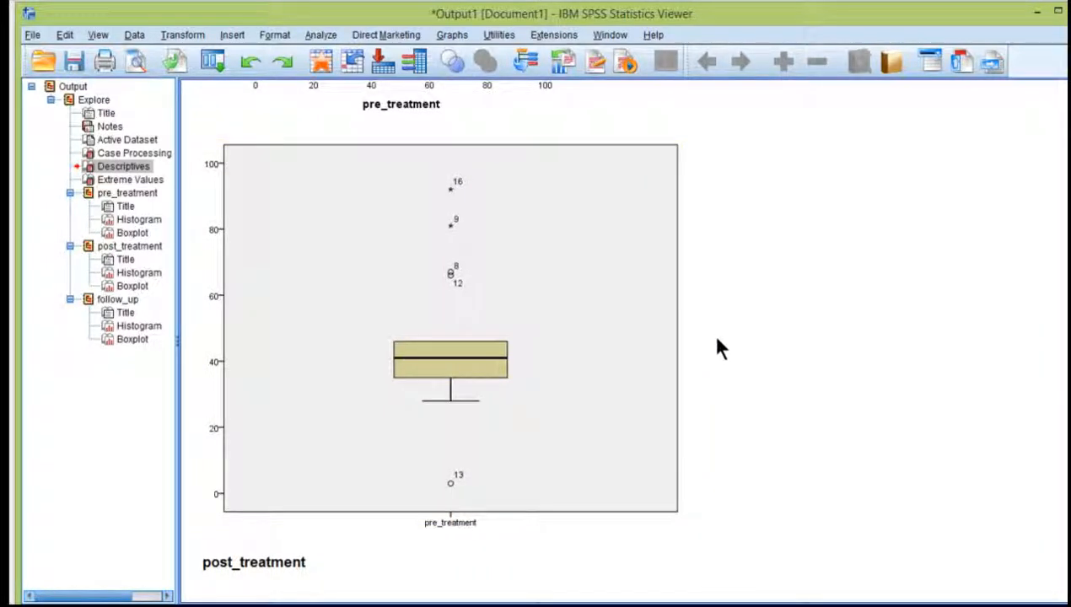
left_click(552, 282)
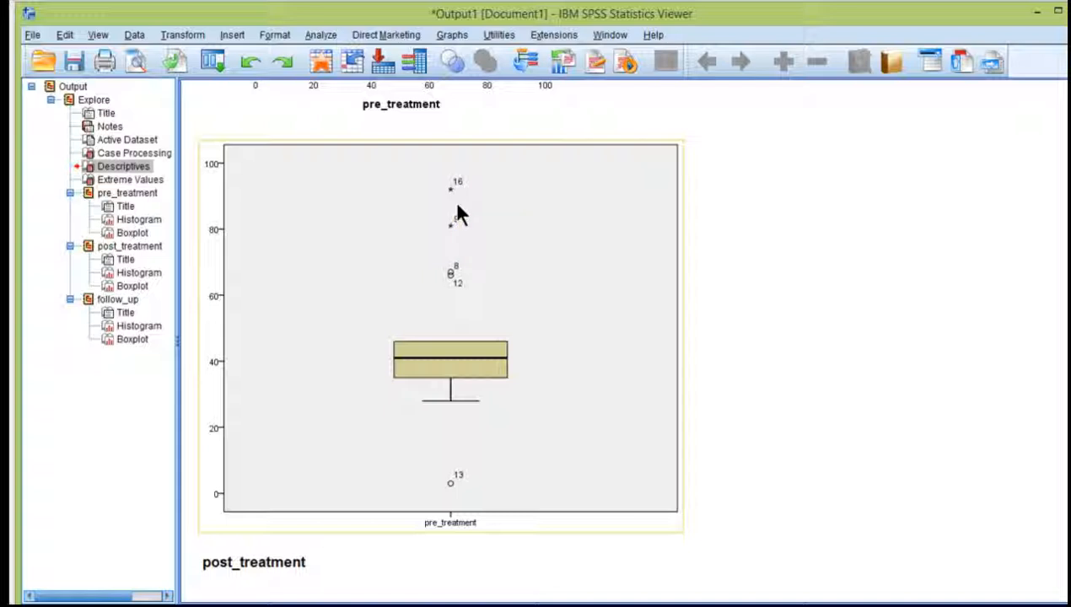
left_click(725, 246)
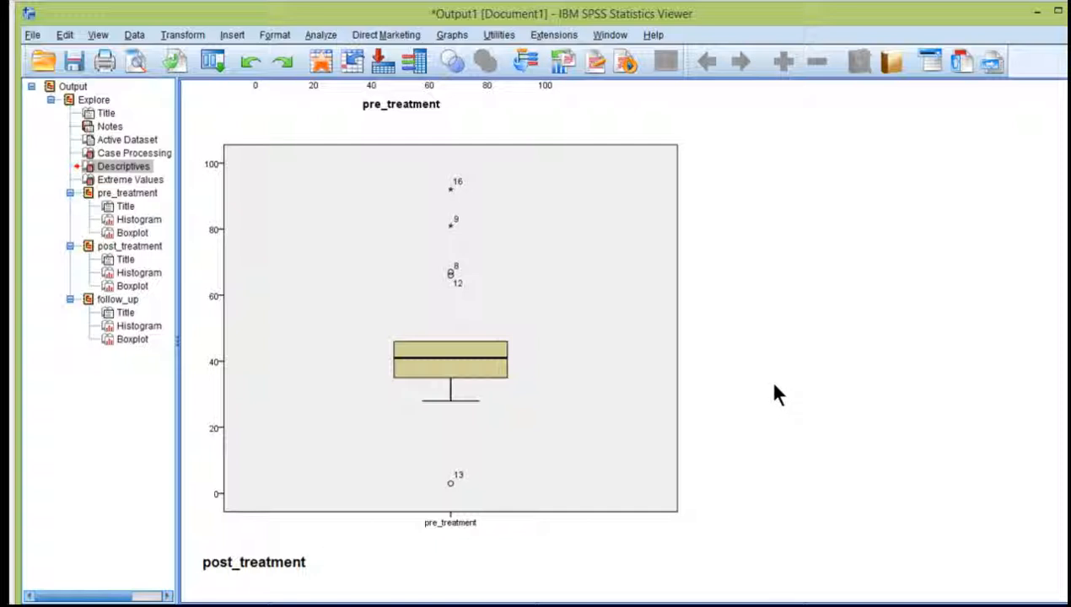
Check the pre_treatment histogram and its descriptive statistics against the outliers in the boxplot.
scroll(774, 384, "up", 10)
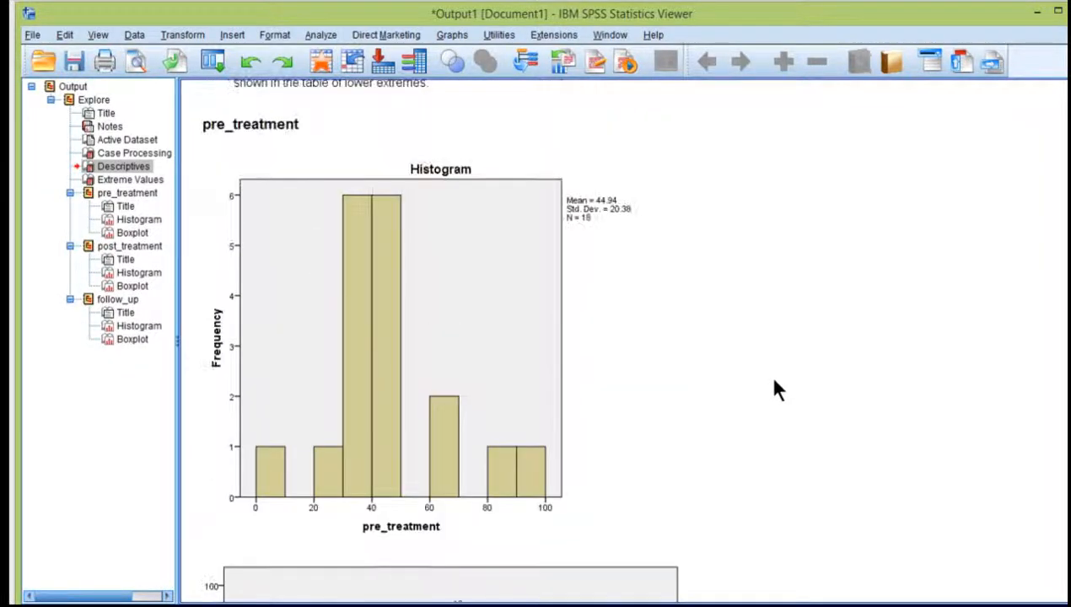
scroll(774, 390, "down", 2)
left_click(485, 412)
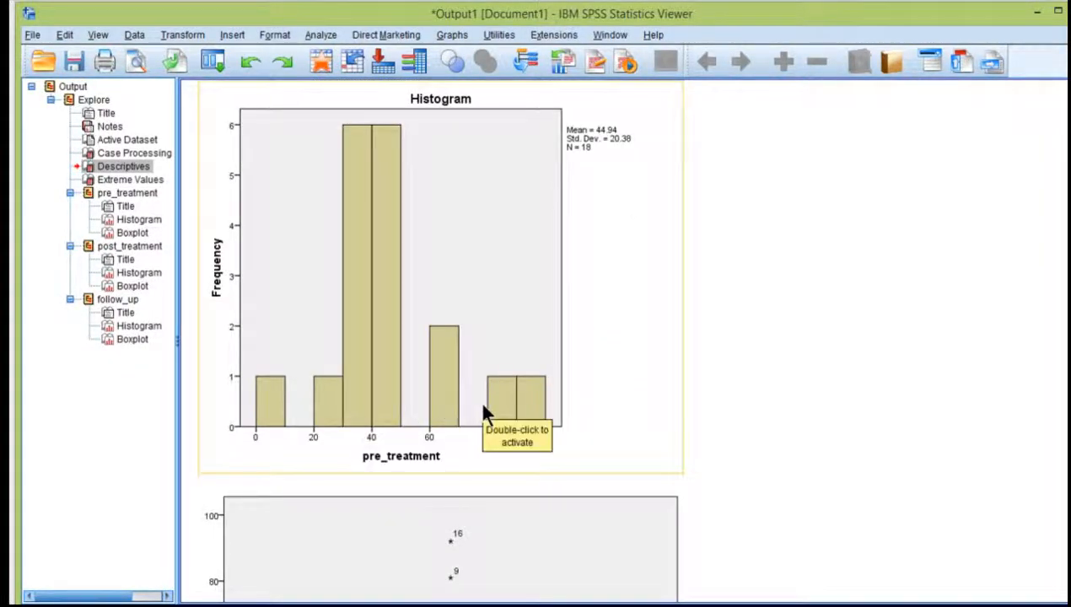
scroll(769, 371, "up", 20)
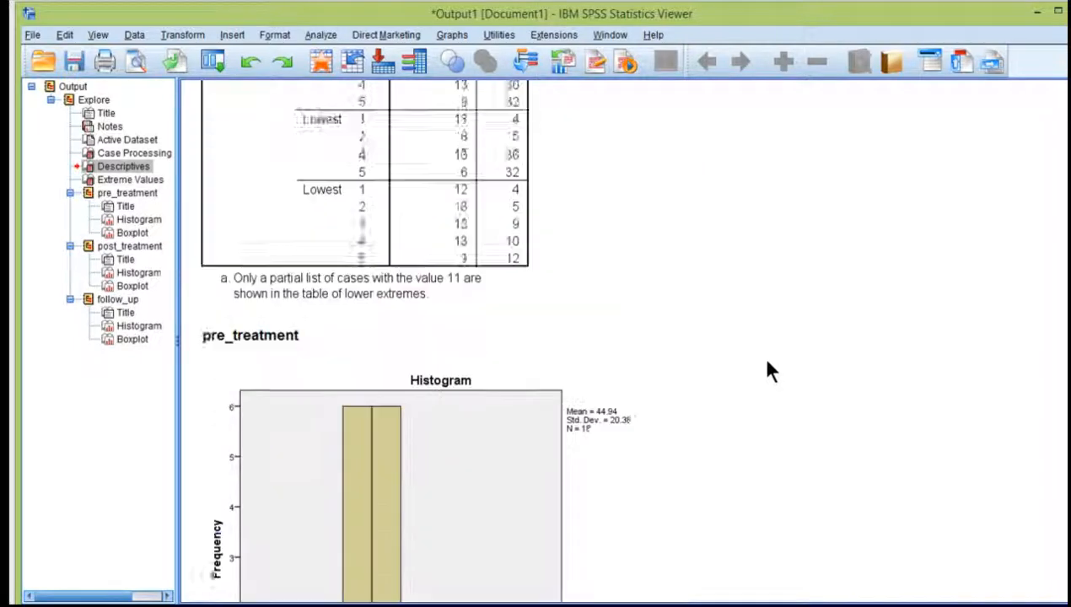
scroll(769, 371, "up", 4)
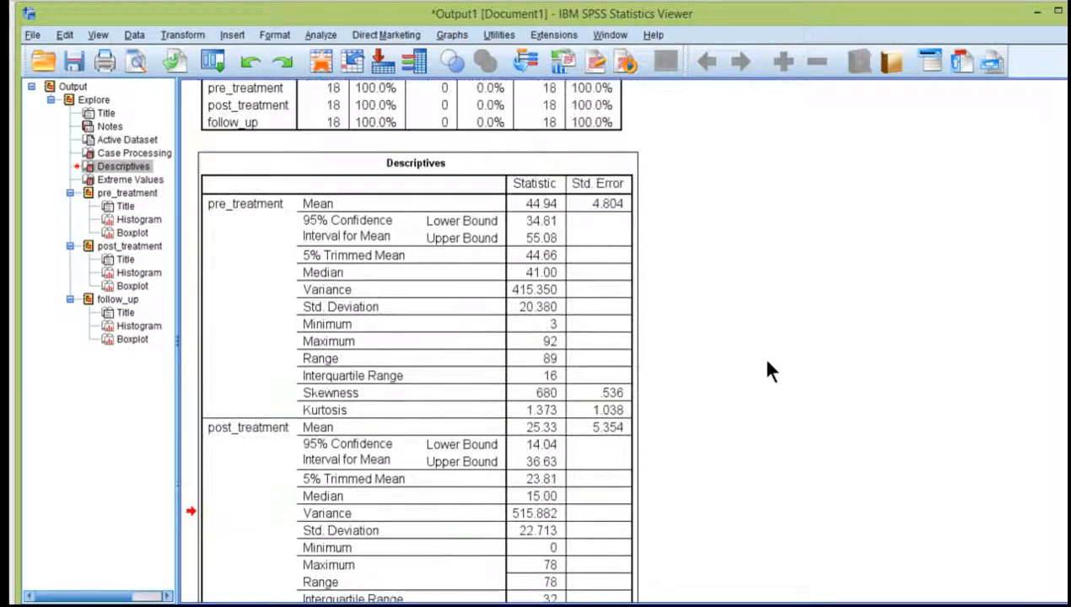
scroll(770, 371, "down", 16)
scroll(769, 371, "up", 8)
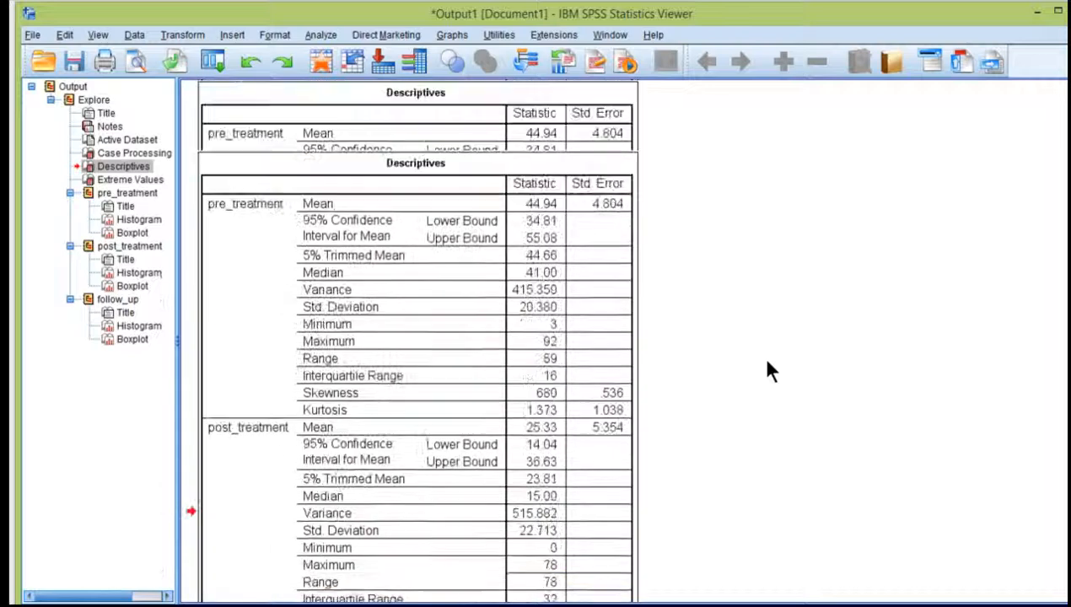
Return to the pre_treatment boxplot and examine the starred extreme cases 9 and 16.
scroll(674, 371, "down", 18)
scroll(713, 386, "down", 12)
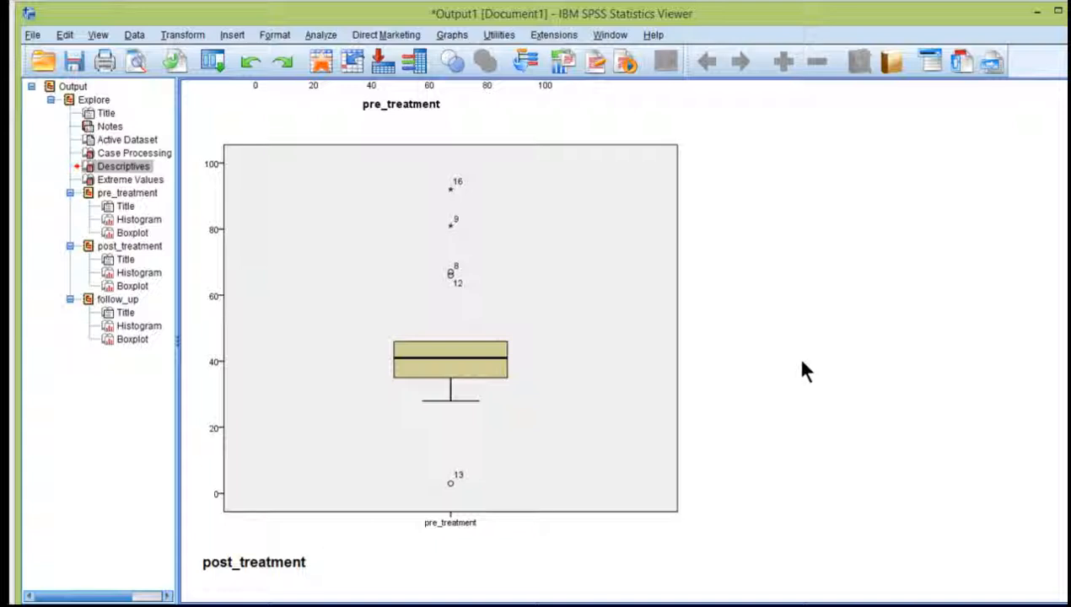
scroll(802, 362, "up", 2)
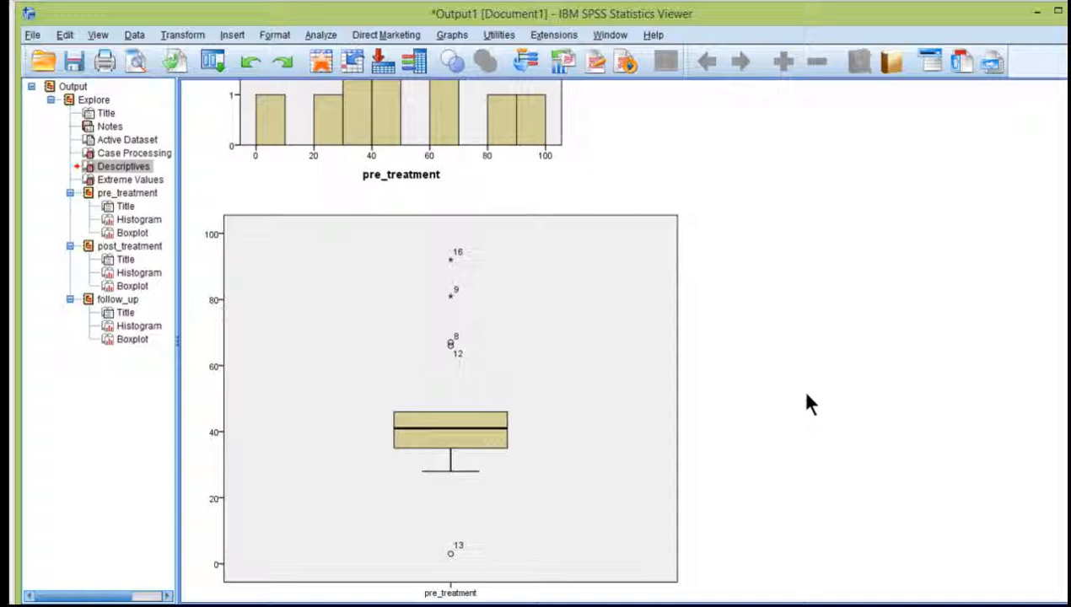
left_click(574, 366)
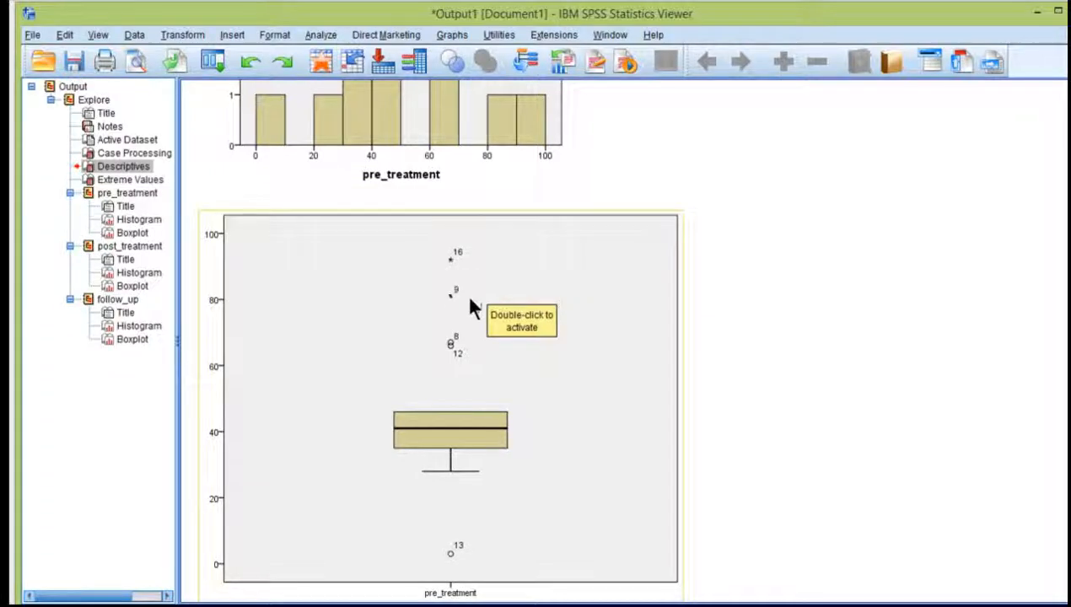
left_click(774, 367)
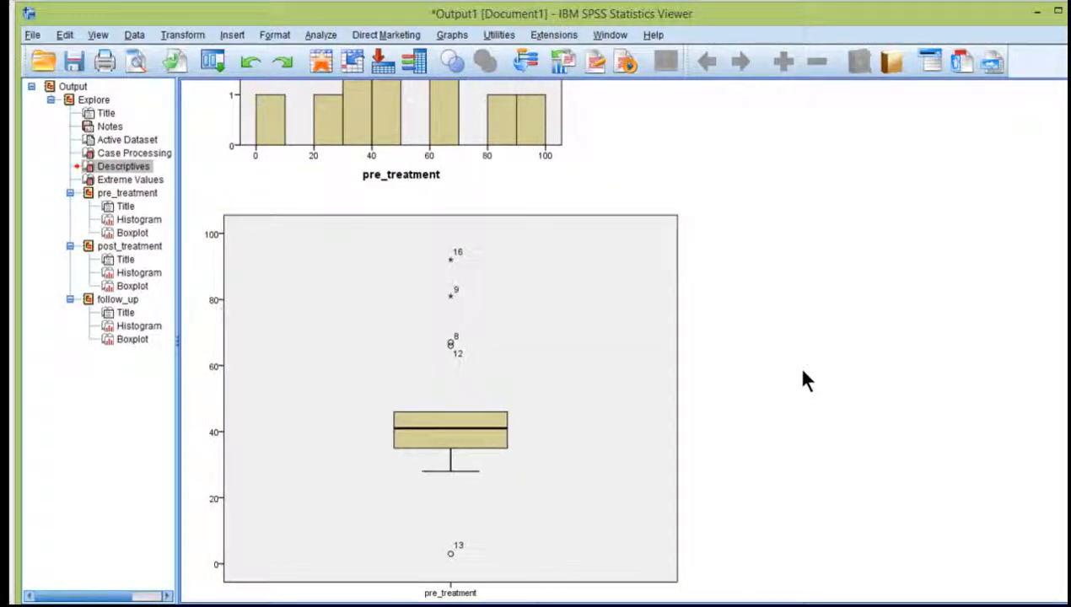
left_click(553, 335)
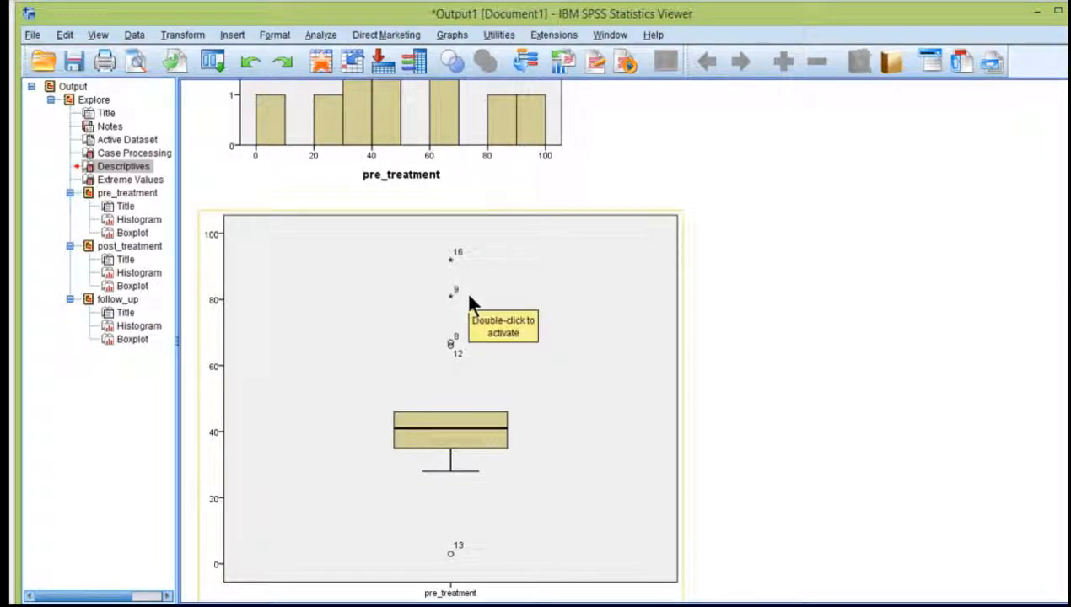
left_click(741, 341)
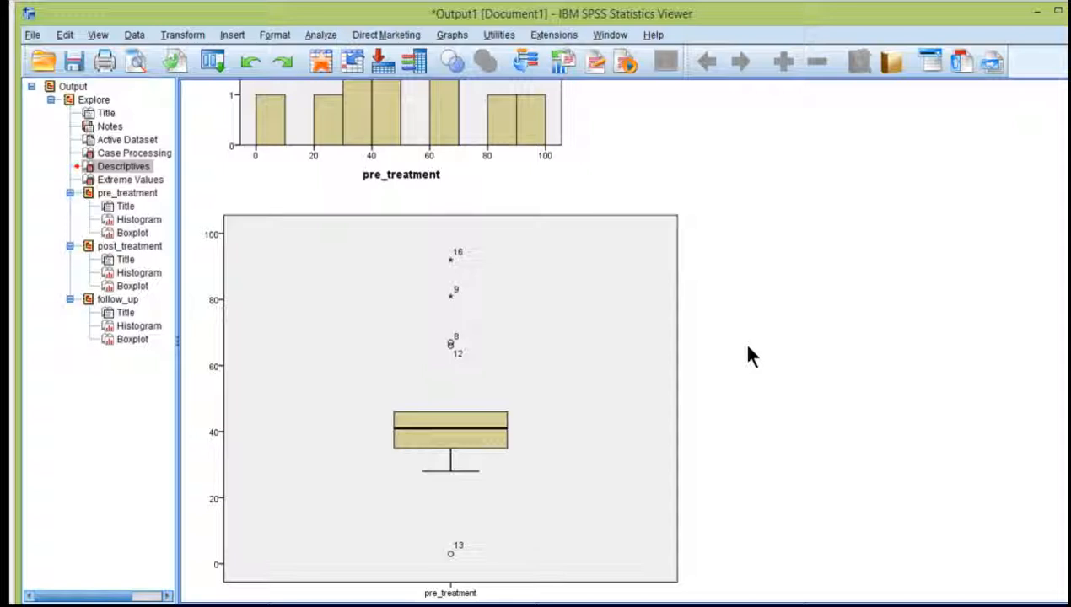
Compare the outlying cases in the pre_treatment boxplot with the cases listed in the Extreme Values table.
left_click(462, 354)
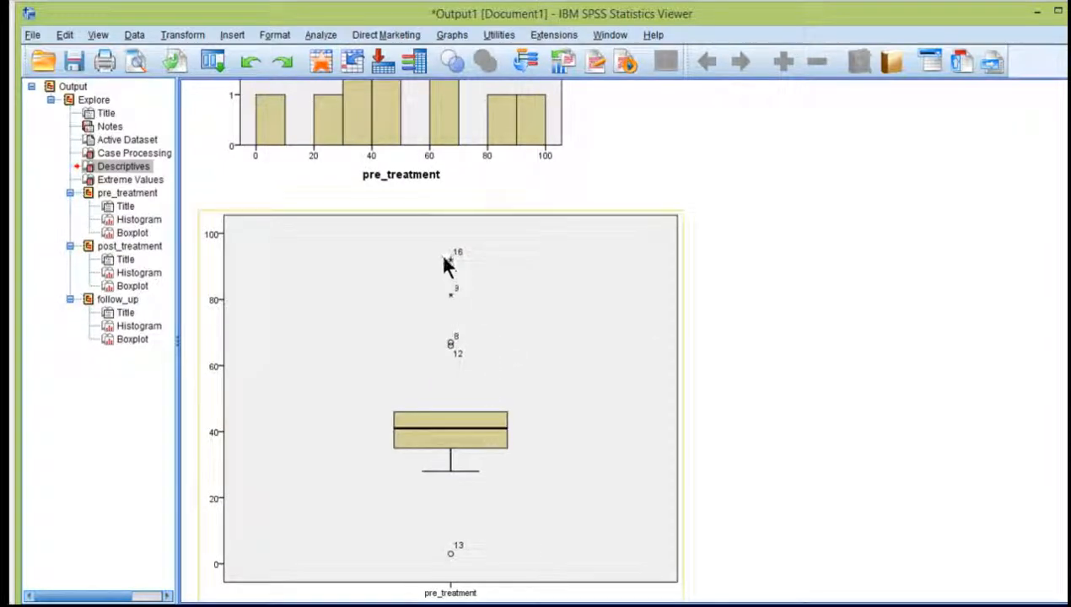
left_click(704, 377)
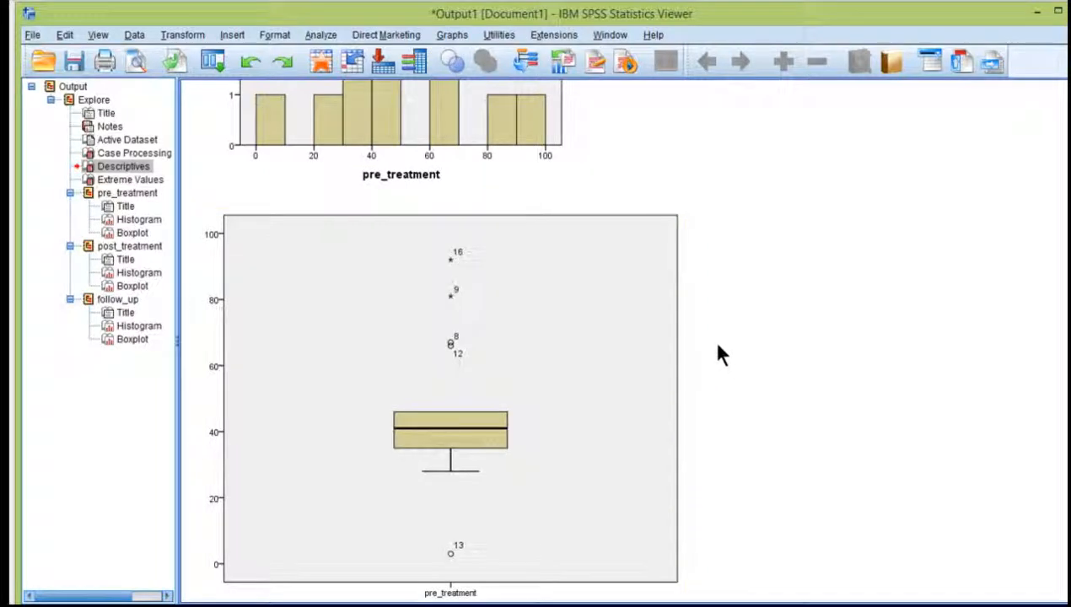
left_click(567, 301)
scroll(499, 329, "up", 15)
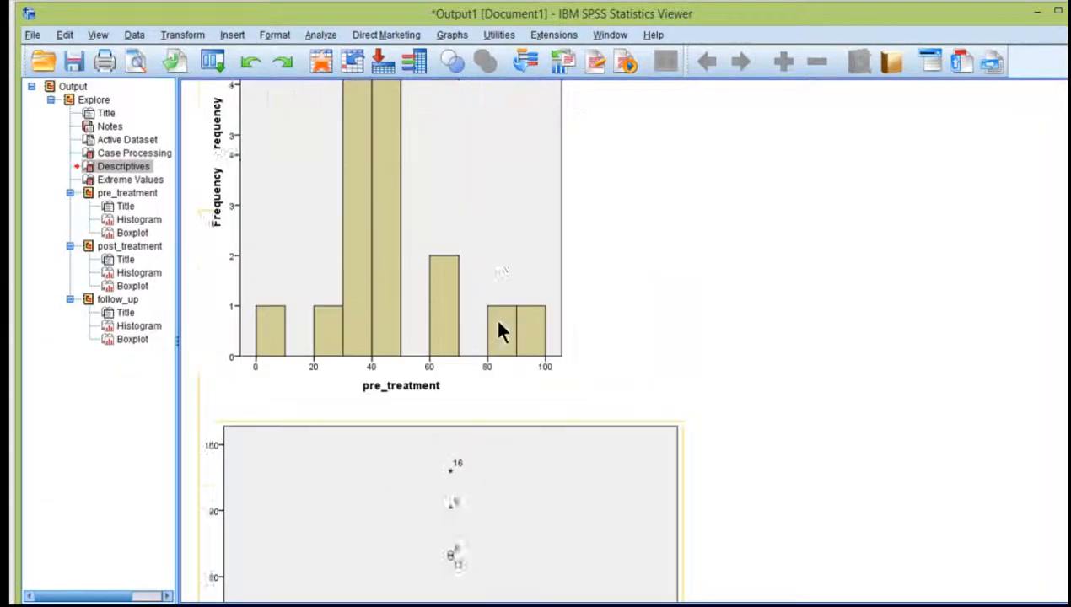
scroll(498, 324, "up", 2)
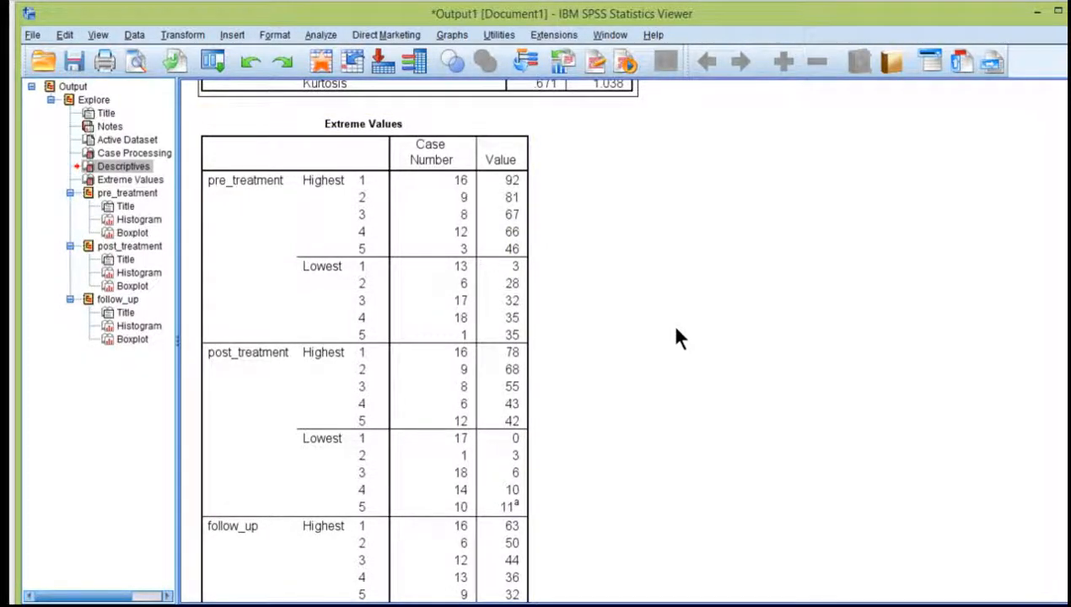
Review the pre_treatment histogram and the Descriptives table again alongside the pre_treatment boxplot.
scroll(675, 329, "down", 10)
scroll(676, 330, "up", 1)
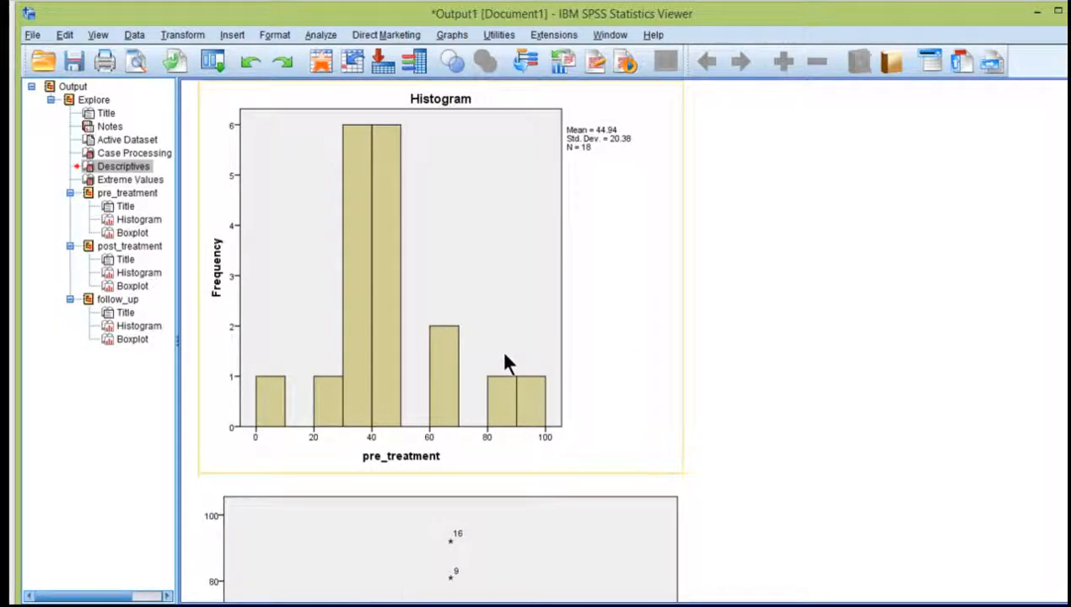
scroll(504, 357, "up", 15)
scroll(506, 363, "up", 3)
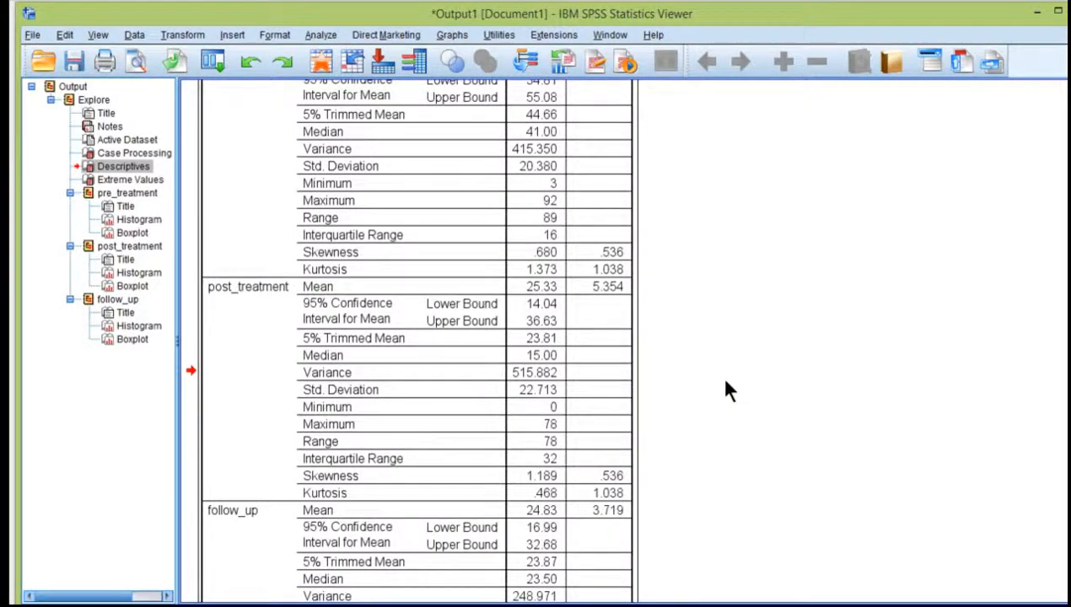
scroll(726, 383, "down", 20)
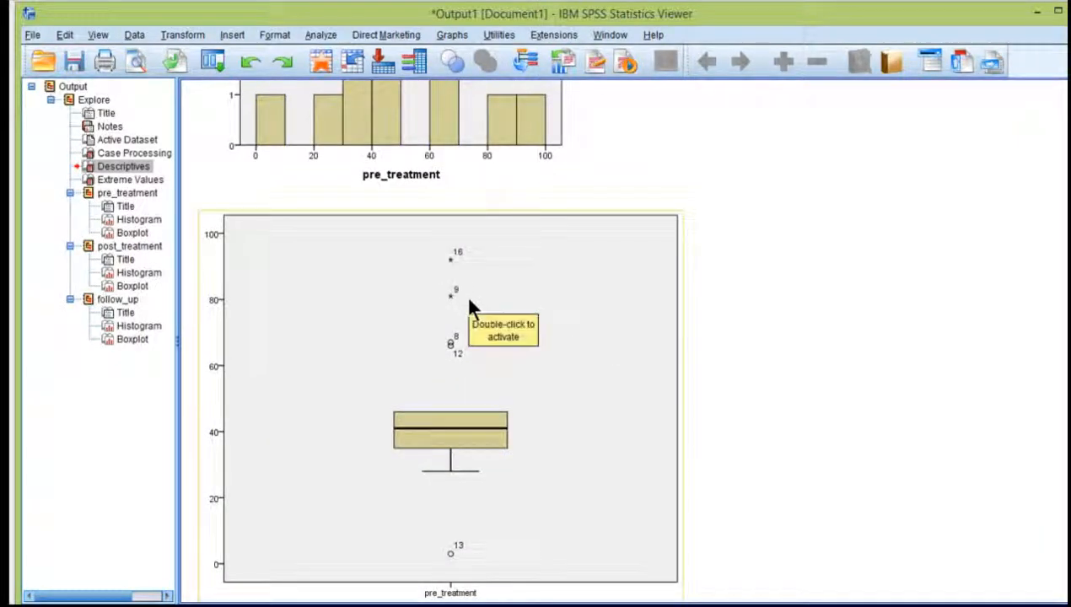
Examine the post_treatment histogram and boxplot for normality and outliers.
scroll(813, 407, "down", 10)
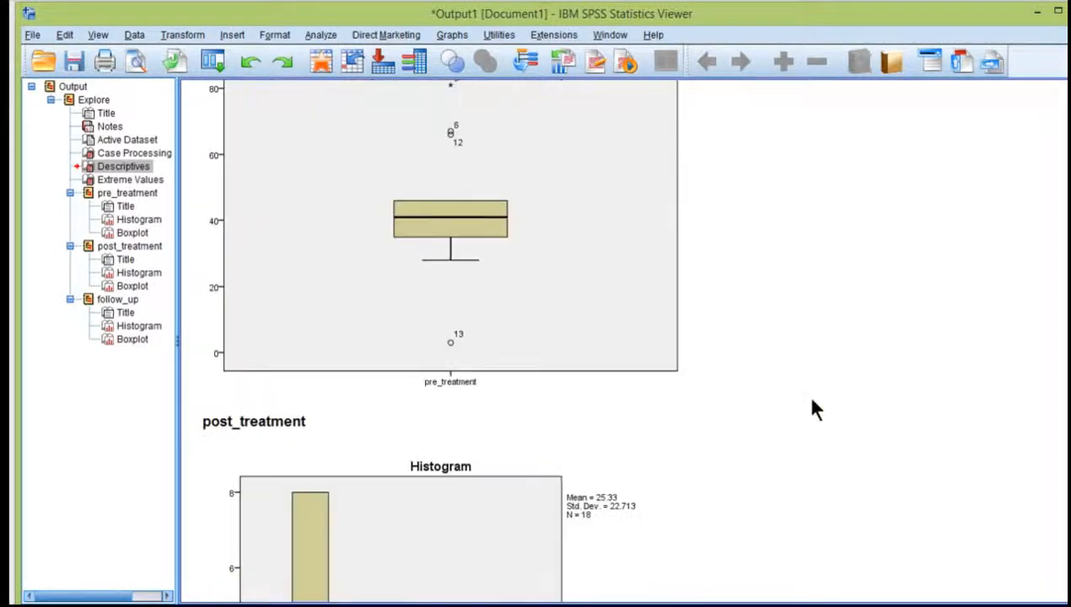
scroll(833, 398, "down", 2)
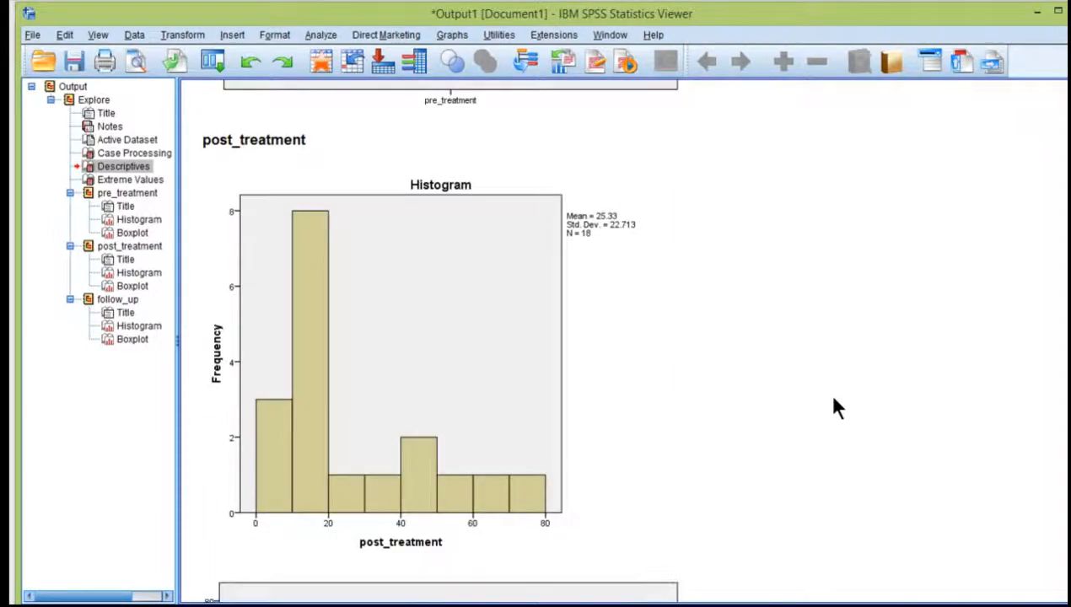
scroll(833, 399, "down", 4)
scroll(833, 399, "down", 5)
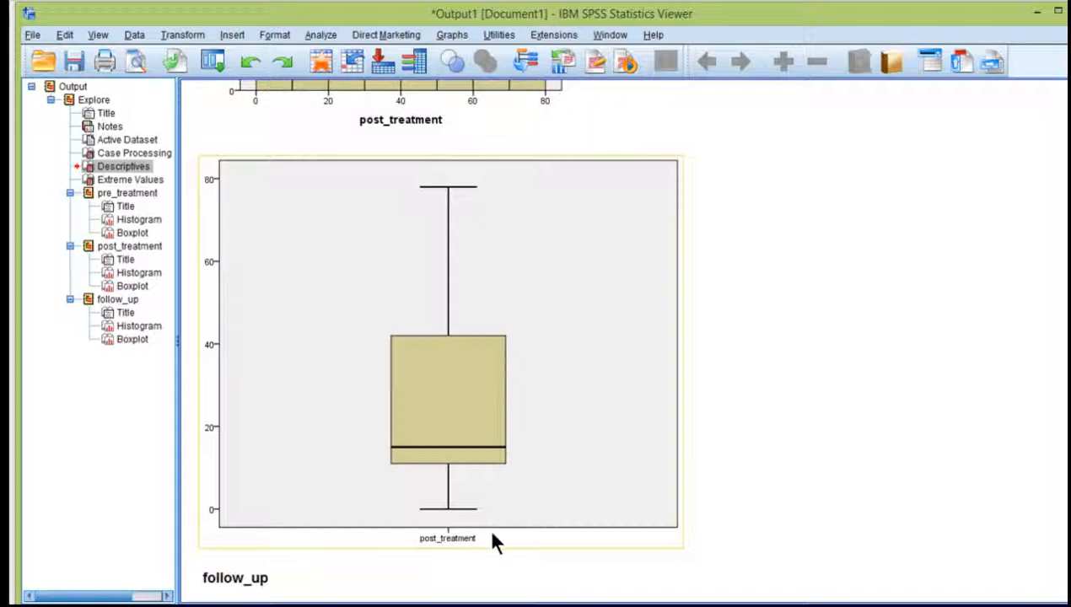
scroll(822, 418, "up", 4)
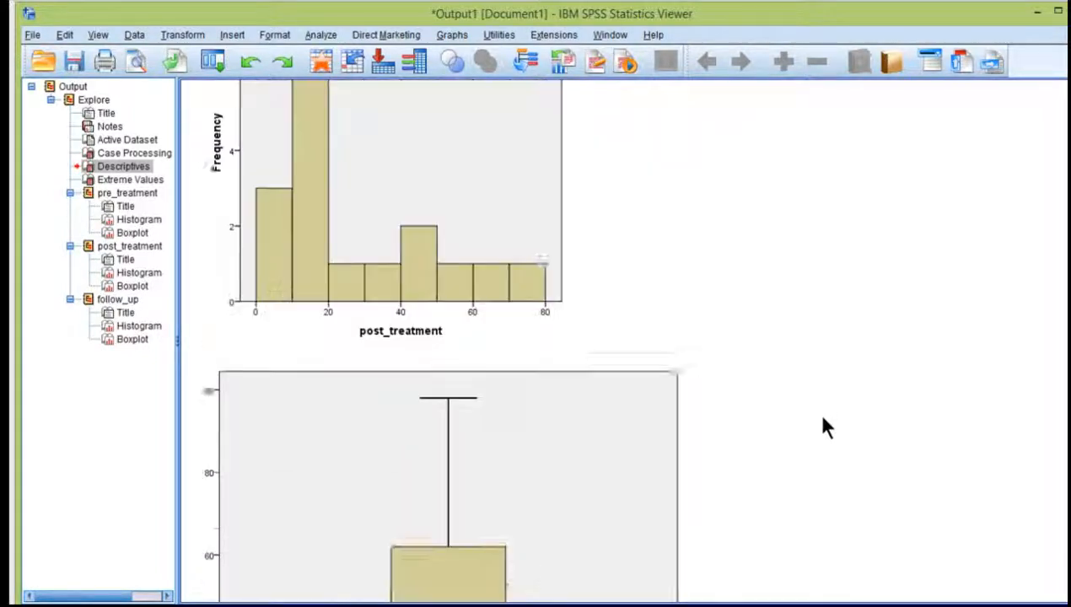
scroll(591, 337, "up", 1)
Examine the follow_up histogram and boxplot for outliers and compare them with the post_treatment boxplot.
scroll(727, 413, "down", 10)
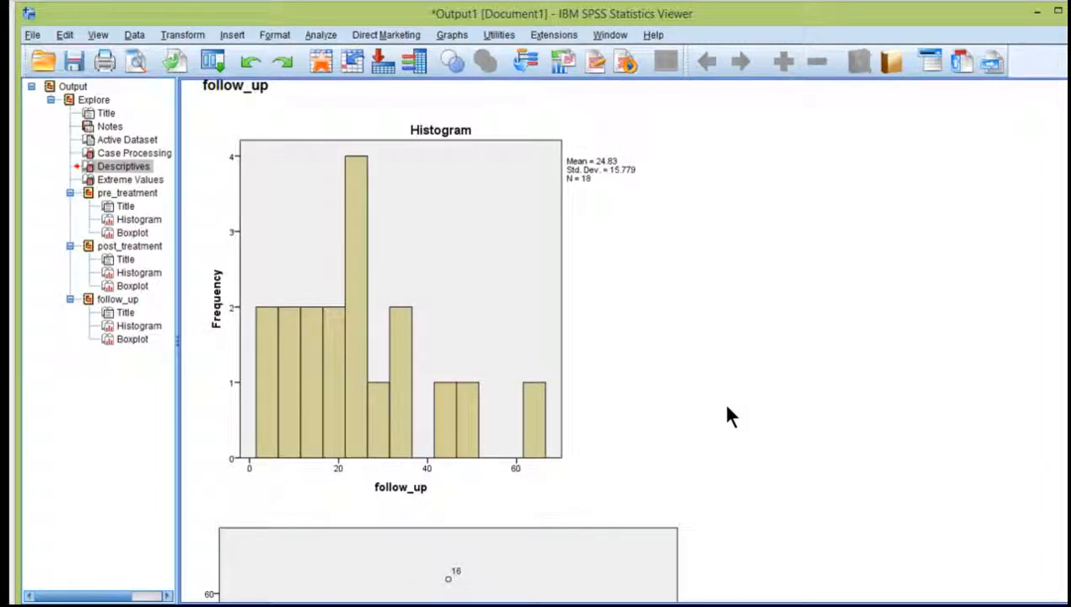
scroll(707, 405, "down", 8)
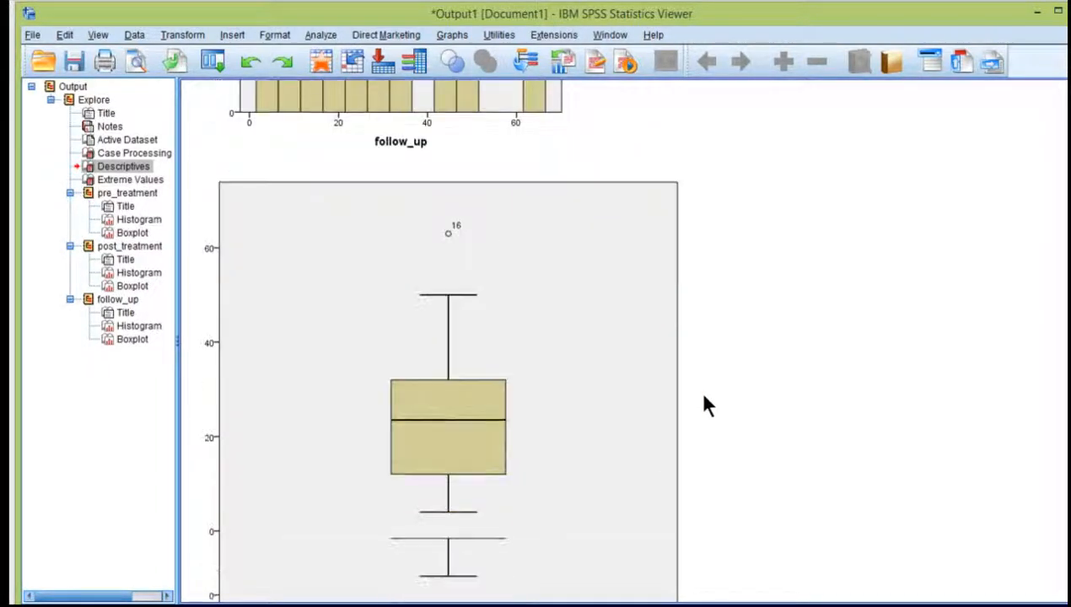
scroll(730, 431, "up", 10)
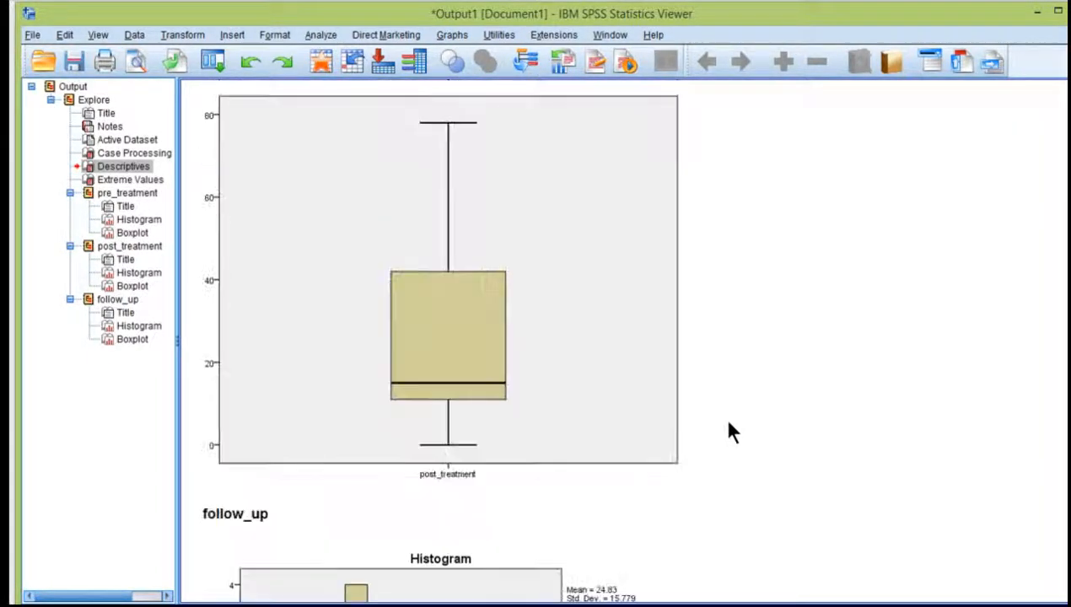
scroll(721, 416, "up", 10)
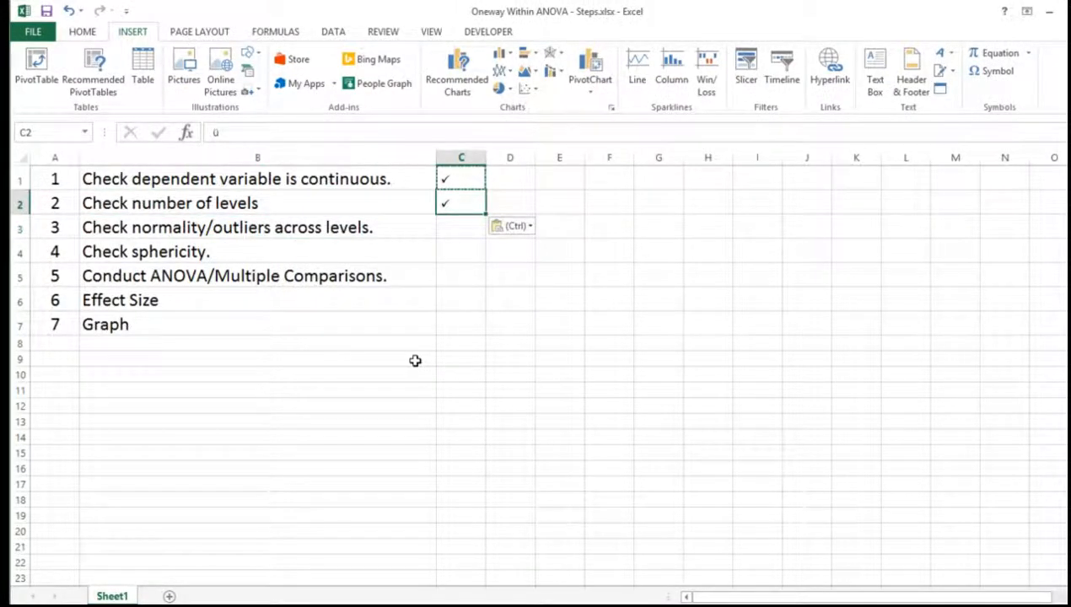
Copy the check mark from C2 into C3 to tick off "Check normality/outliers across levels.".
key("ctrl+c")
key("Down")
key("ctrl+v")
key("Down")
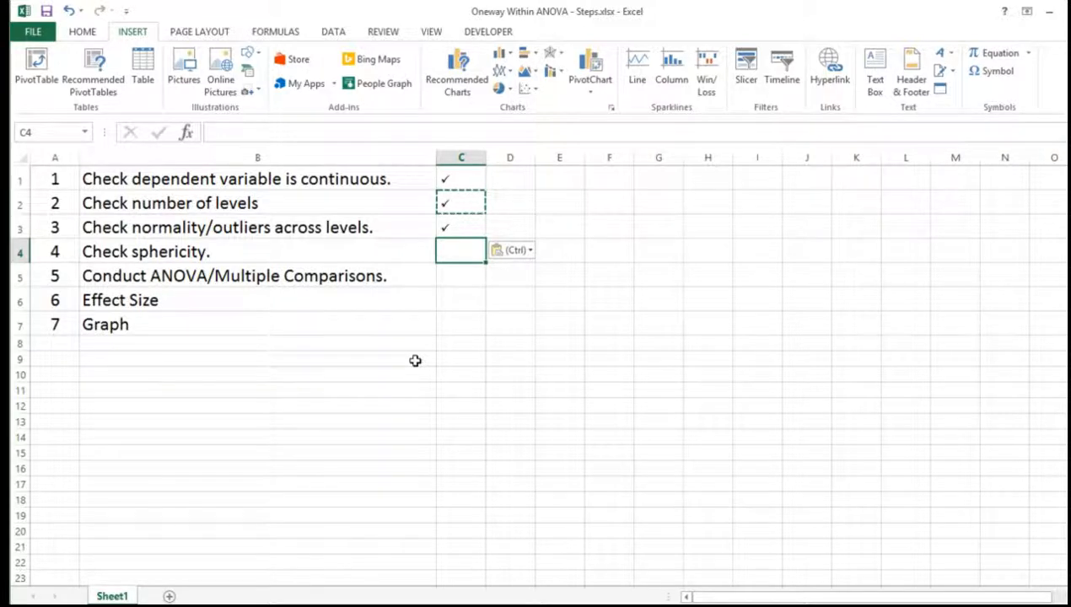
key("Left")
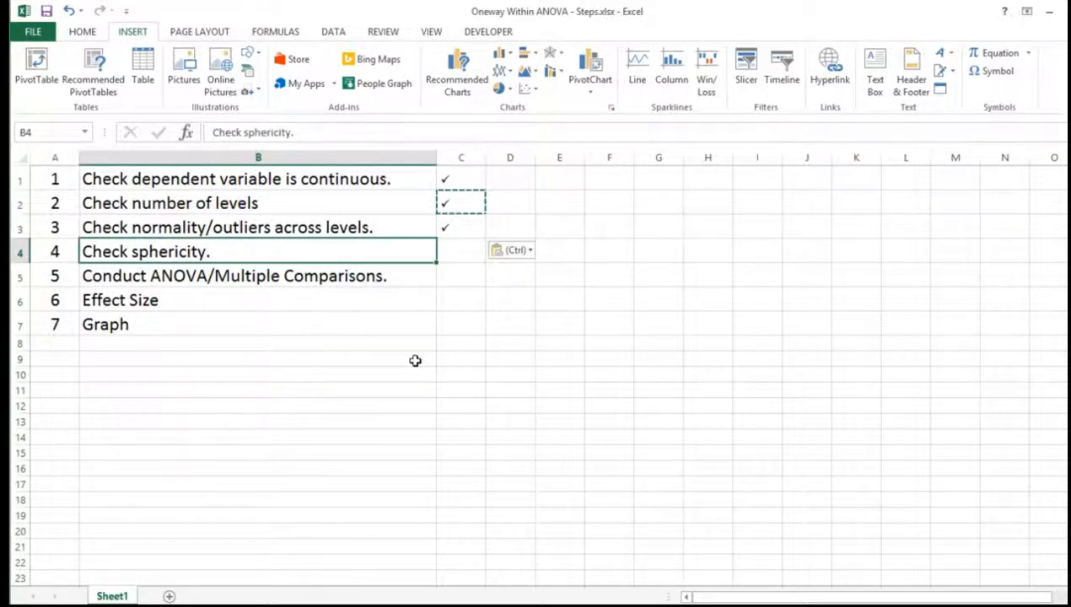
key("Right")
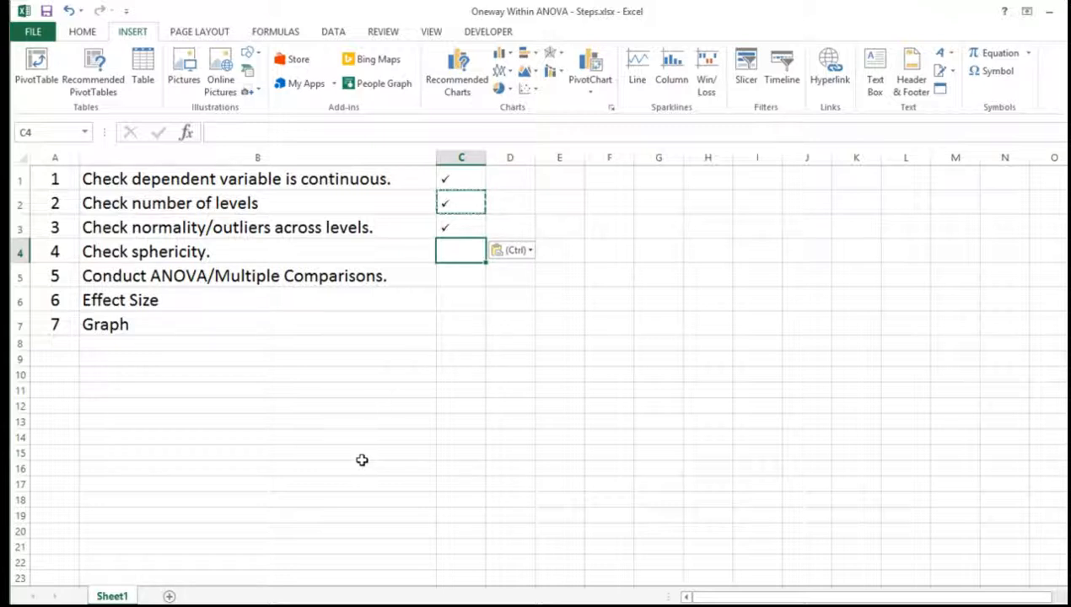
key("Left")
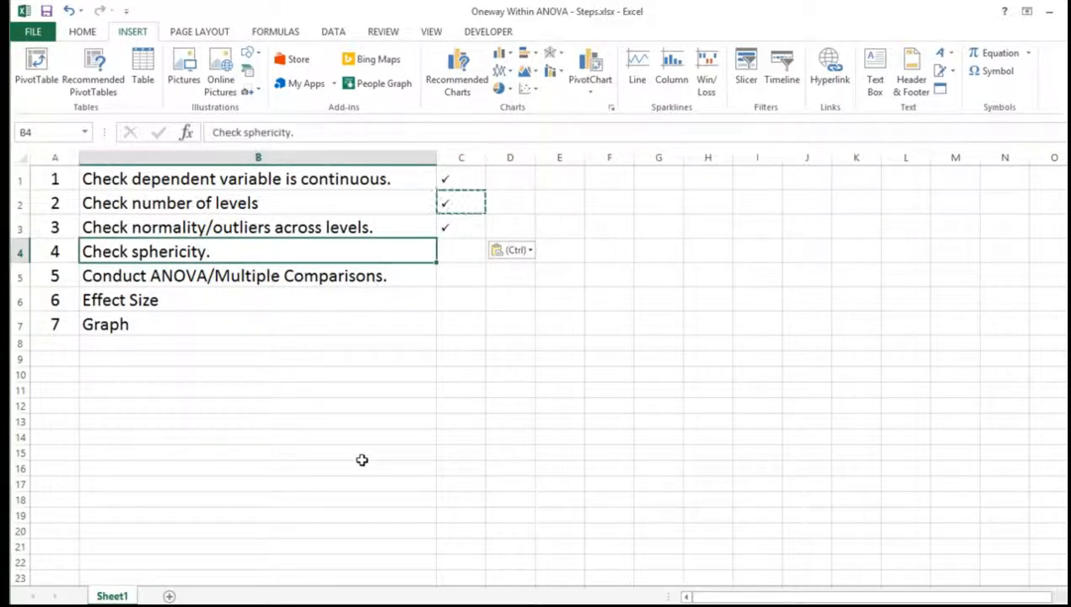
key("Right")
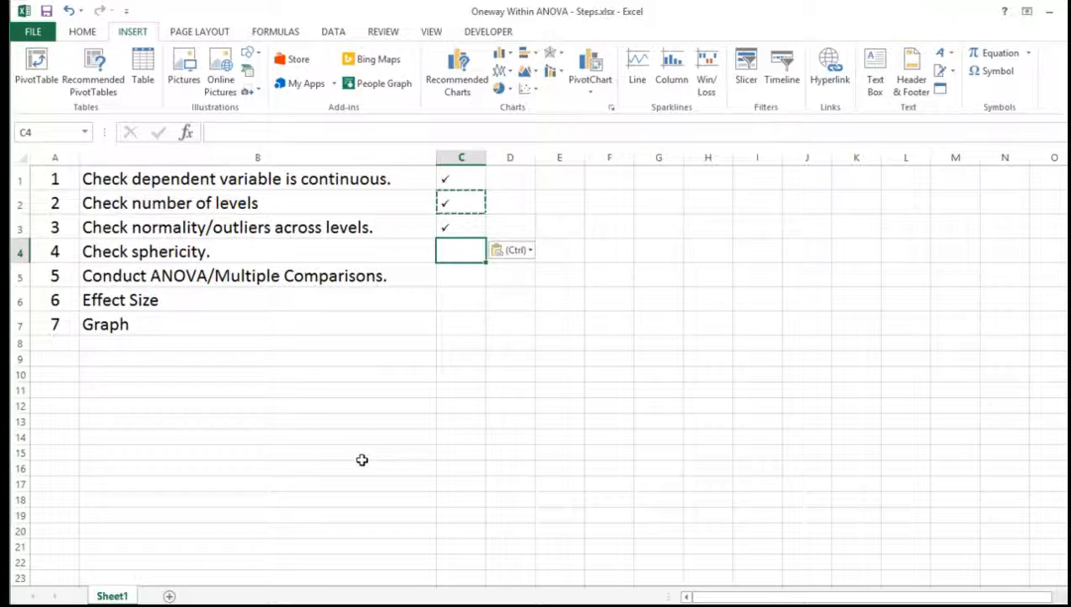
key("Left")
key("Right")
key("Left")
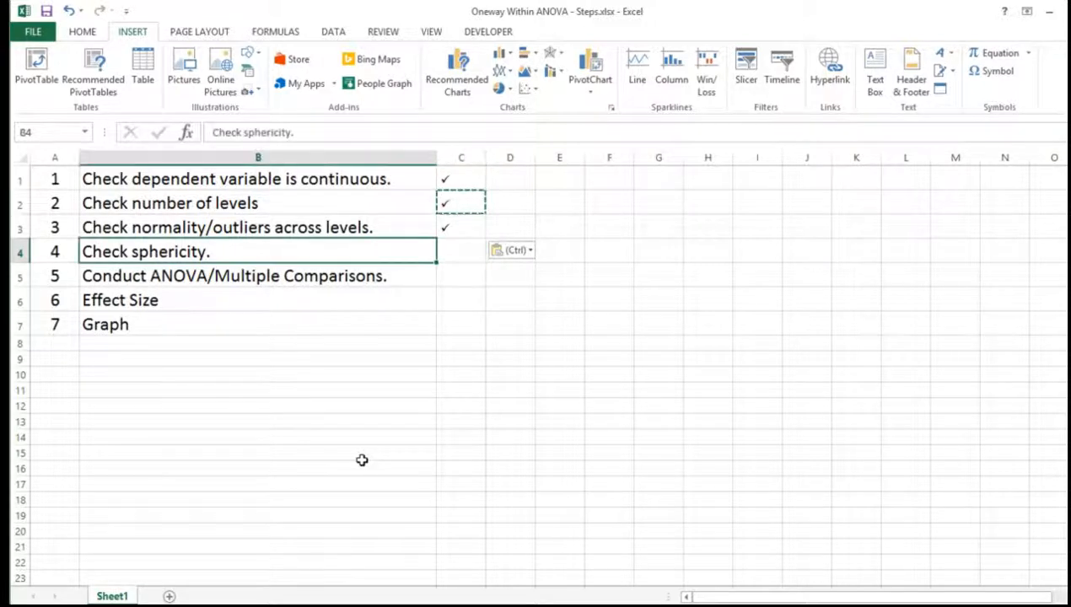
key("Down")
key("Up")
left_click(147, 605)
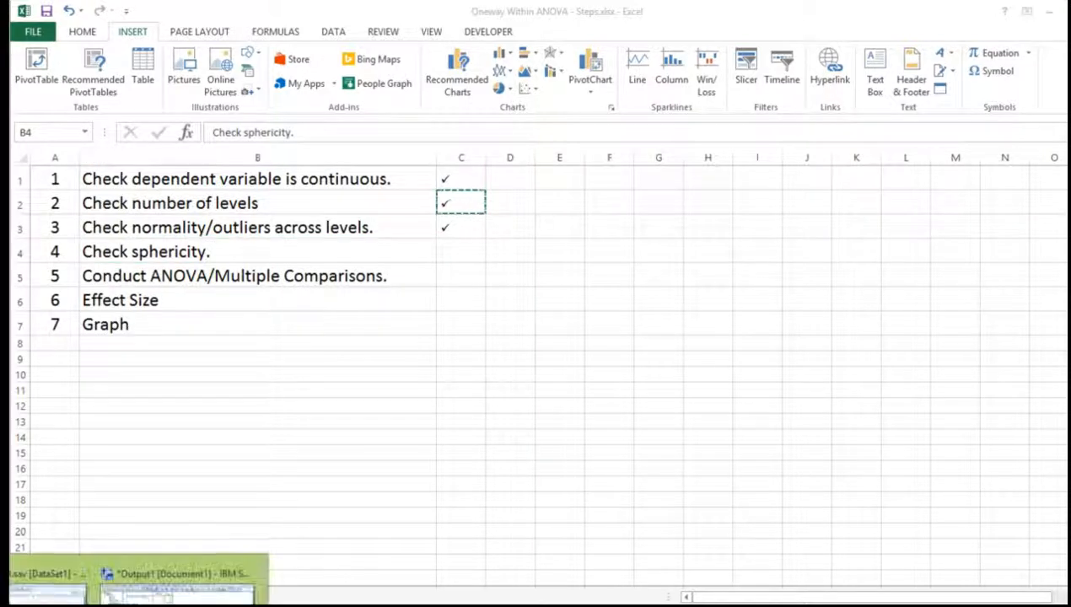
left_click(177, 600)
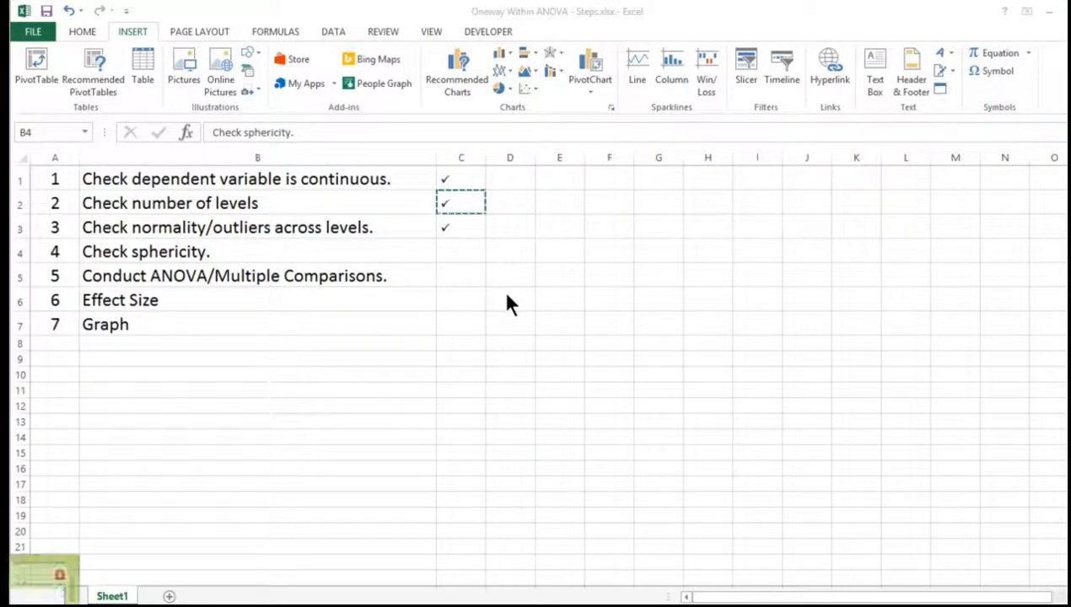
left_click(39, 593)
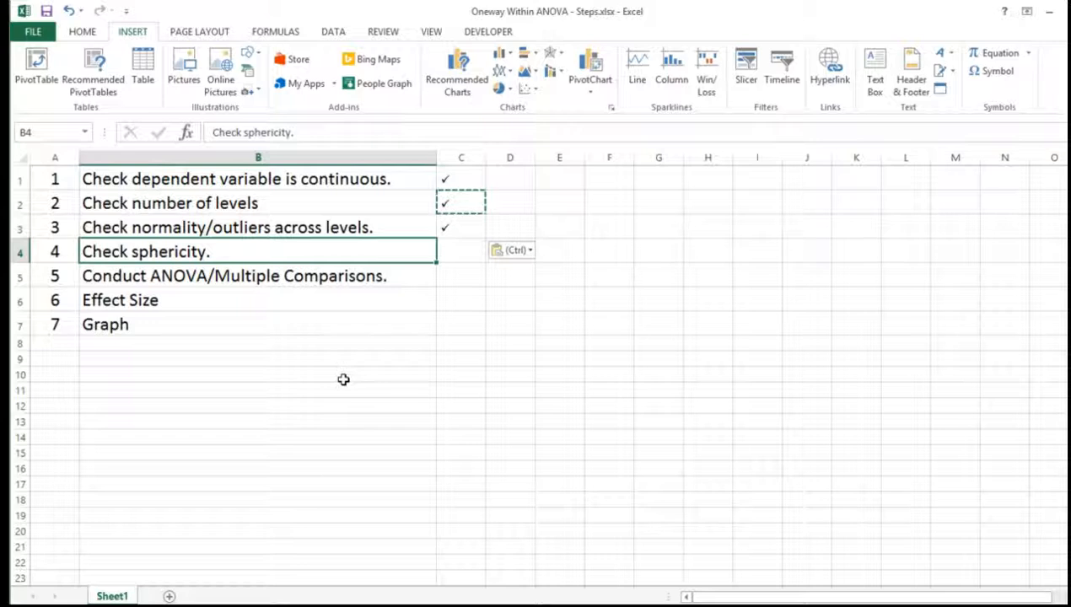
key("Right")
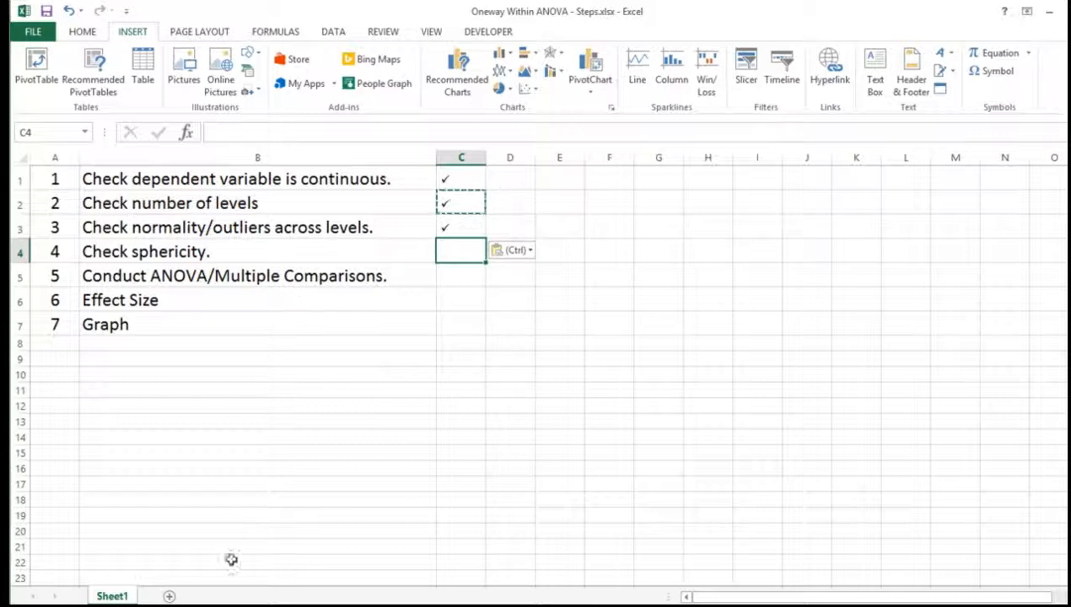
left_click(235, 278)
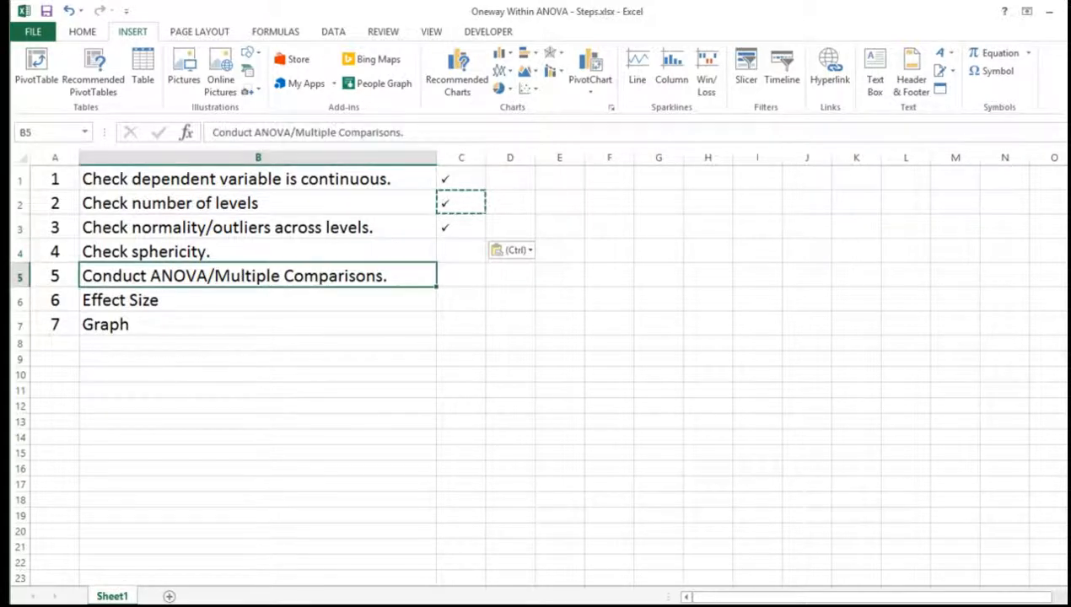
Switch to the SPSS Data Editor, start a Repeated Measures general linear model and add a within-subject factor with 3 levels.
left_click(97, 604)
left_click(72, 591)
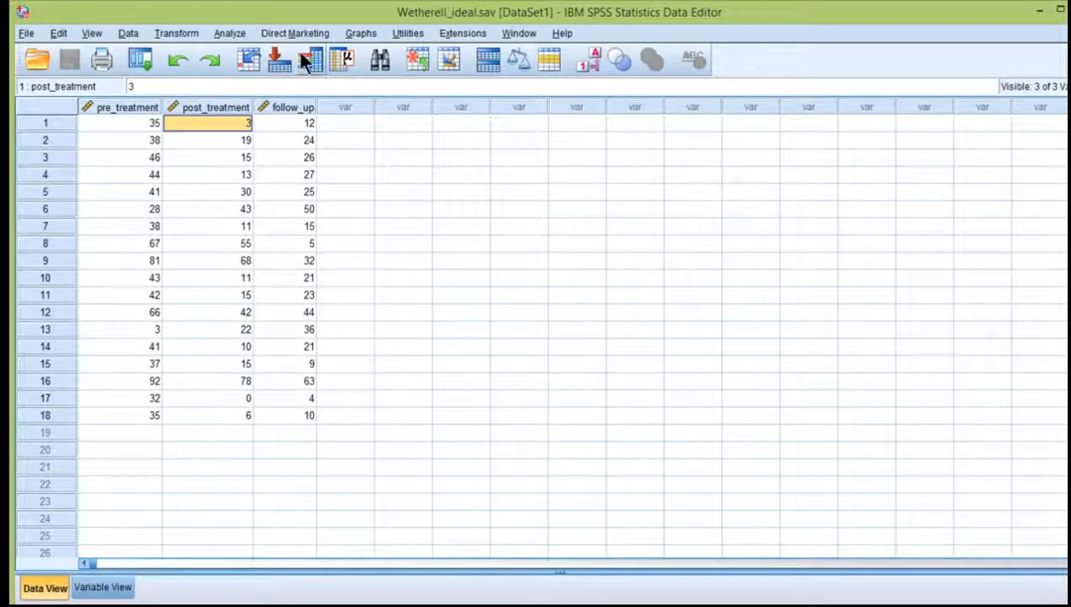
left_click(230, 33)
mouse_move(346, 107)
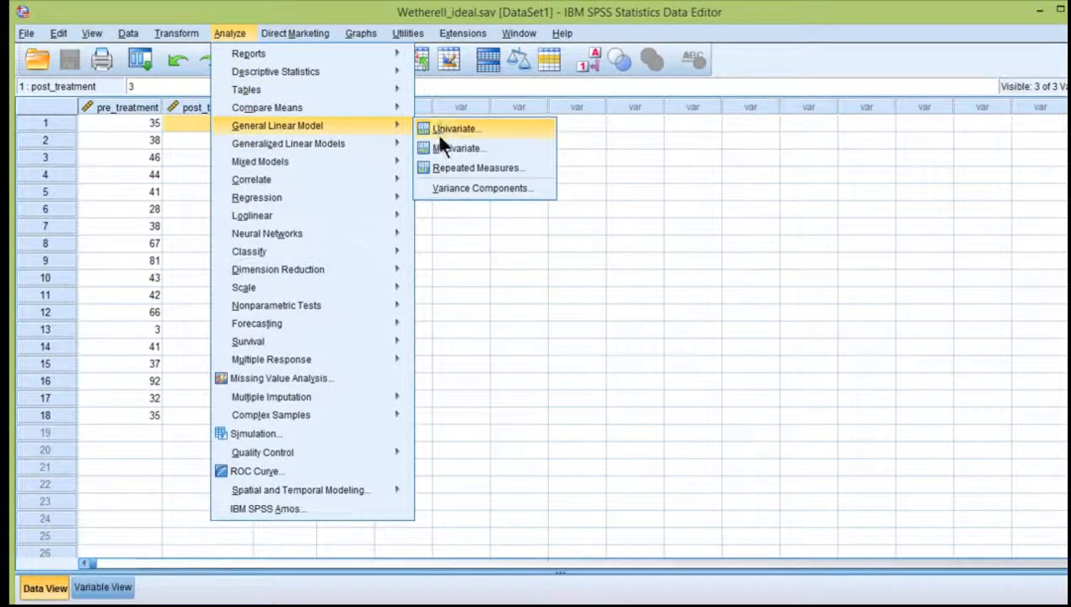
left_click(447, 170)
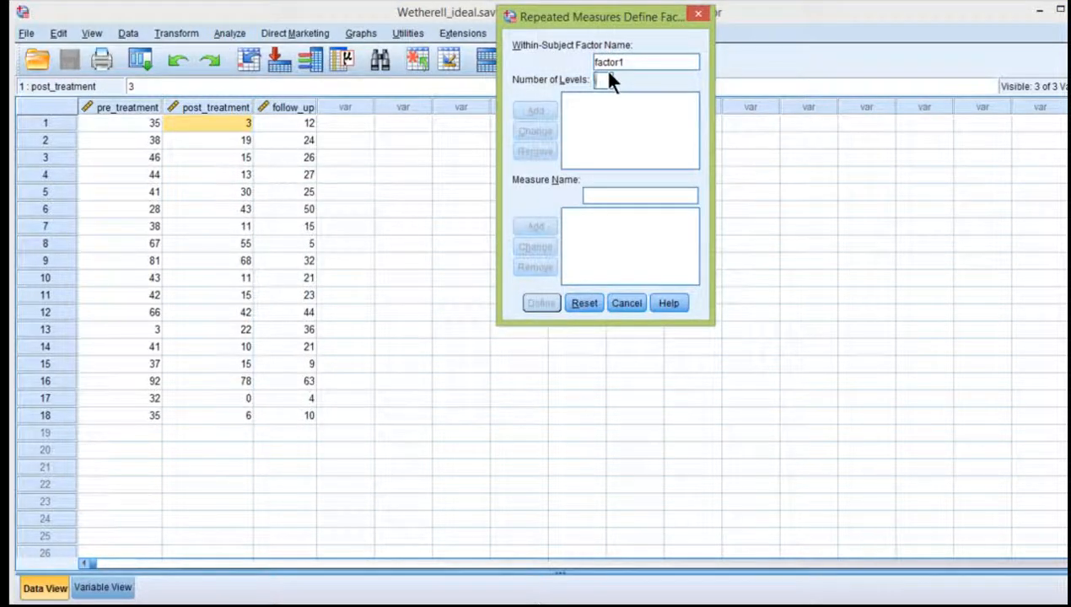
type("3")
left_click(532, 110)
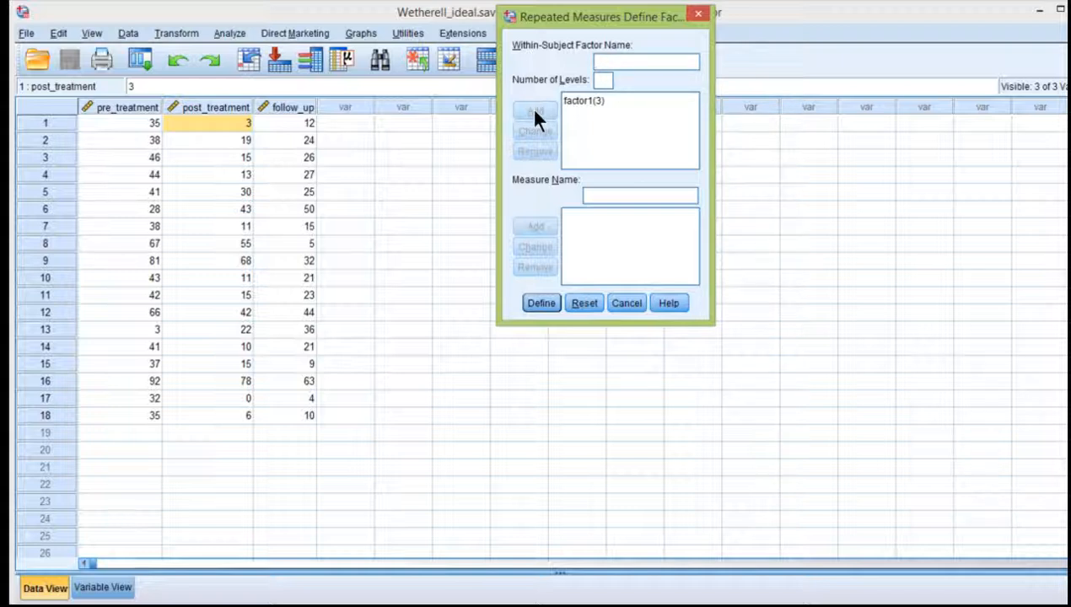
Rename the within-subject factor to time and proceed to define its variables.
left_click(577, 102)
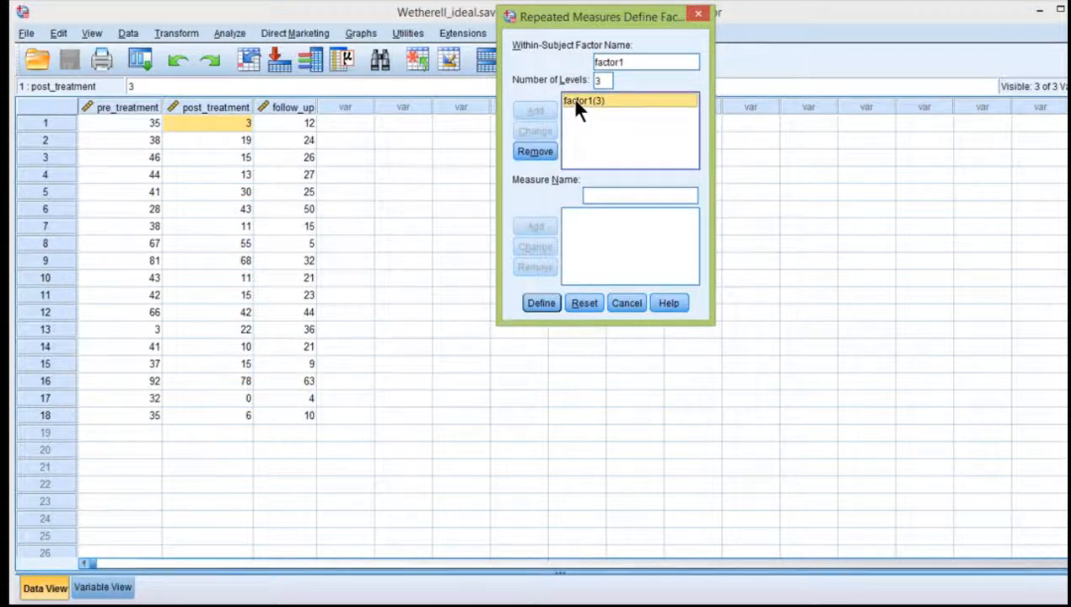
left_click_drag(624, 62, 572, 51)
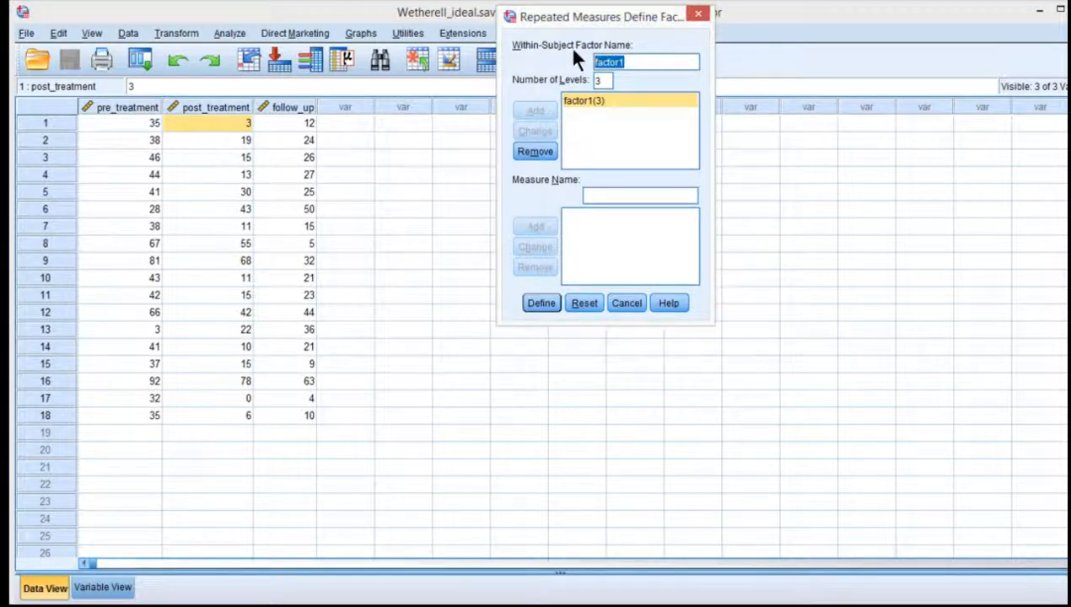
type("time")
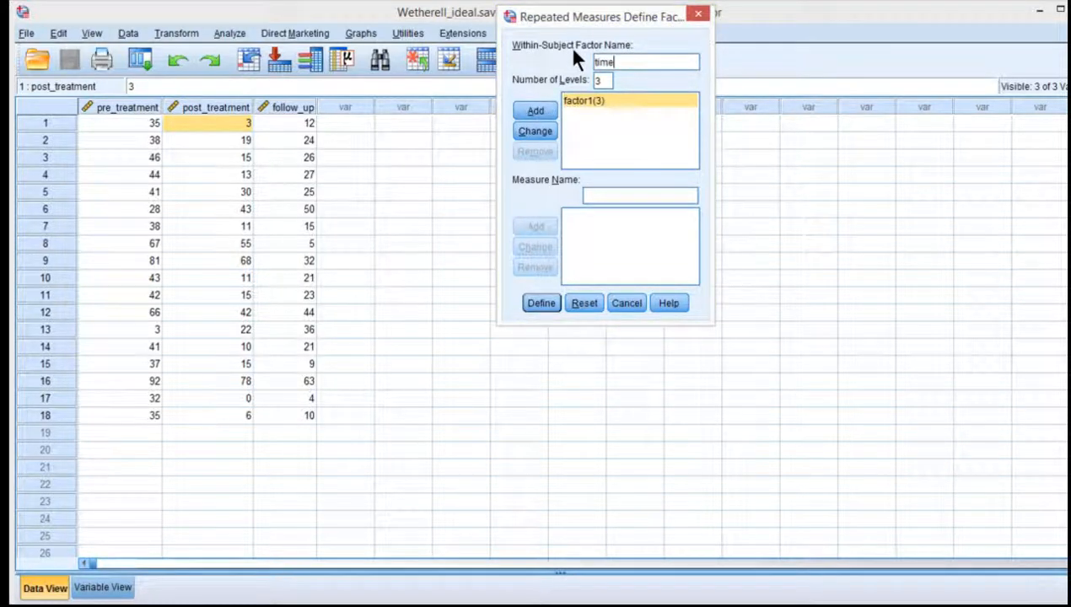
left_click(531, 132)
left_click(540, 302)
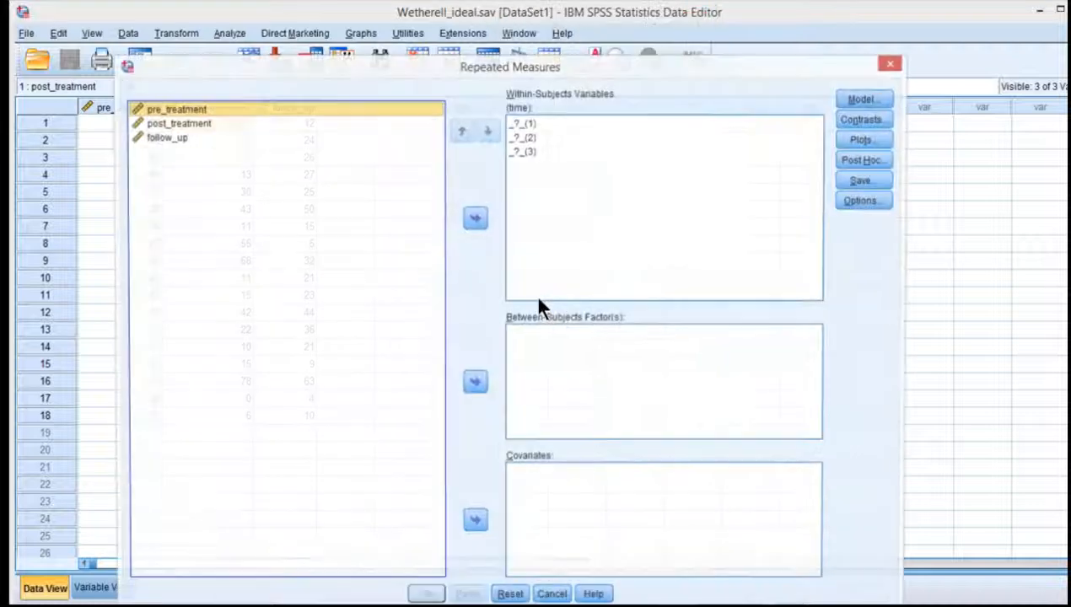
Assign pre_treatment, post_treatment and follow_up to levels 1, 2 and 3 of the within-subjects factor time.
left_click(165, 142, "shift")
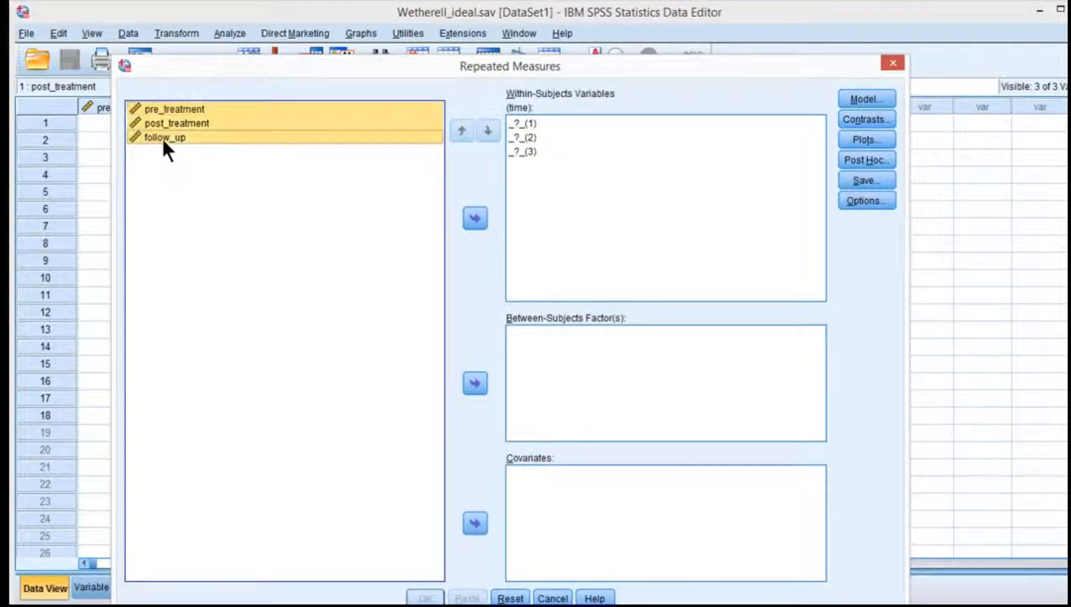
left_click(474, 219)
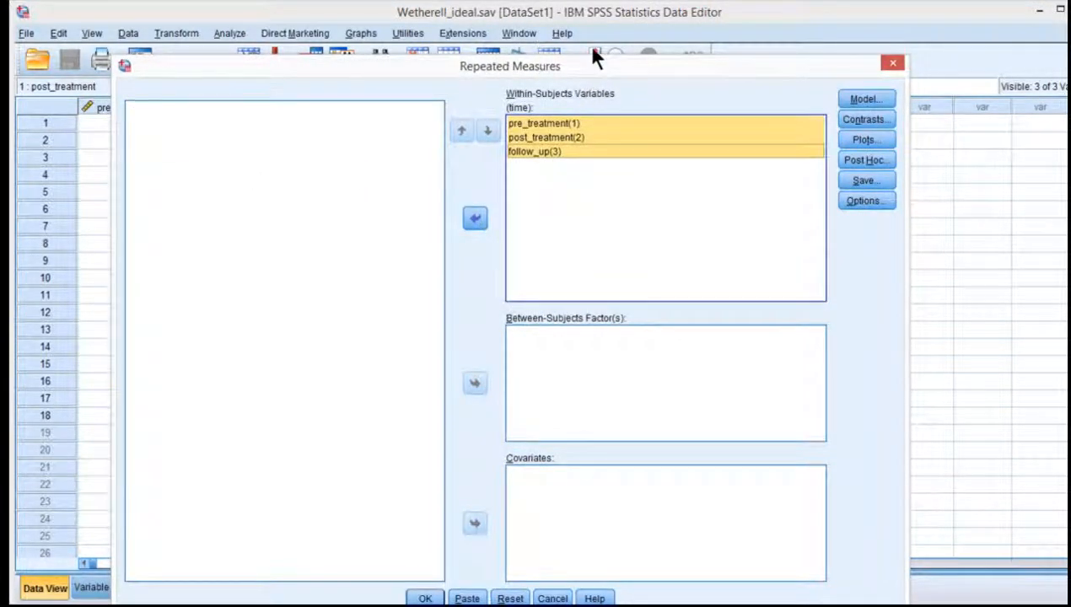
left_click_drag(587, 65, 594, 27)
Request descriptive statistics and estimates of effect size in the Repeated Measures options.
left_click(869, 164)
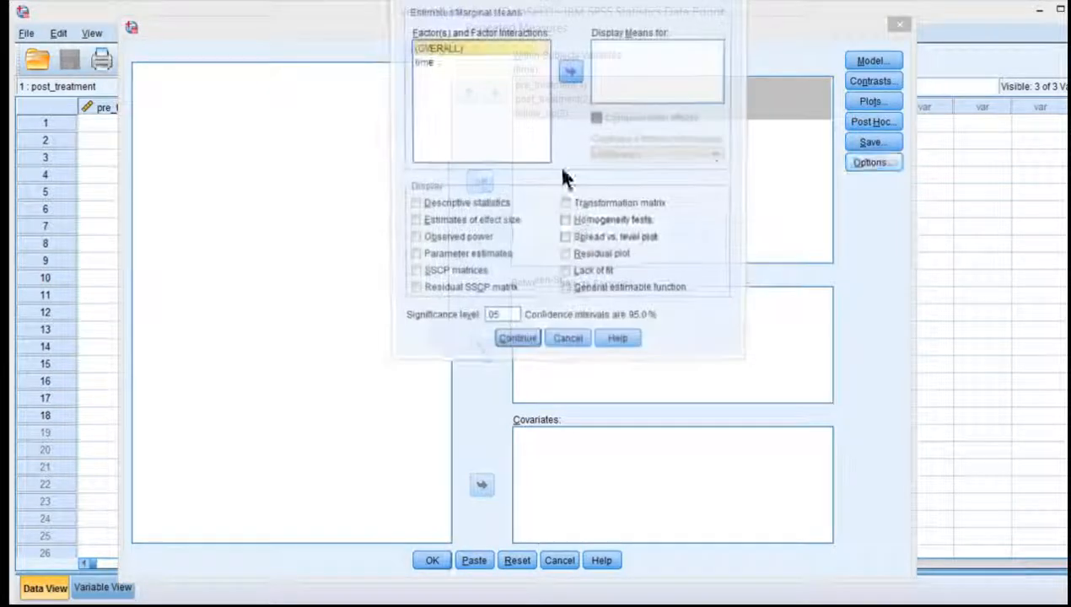
left_click(477, 205)
left_click(474, 222)
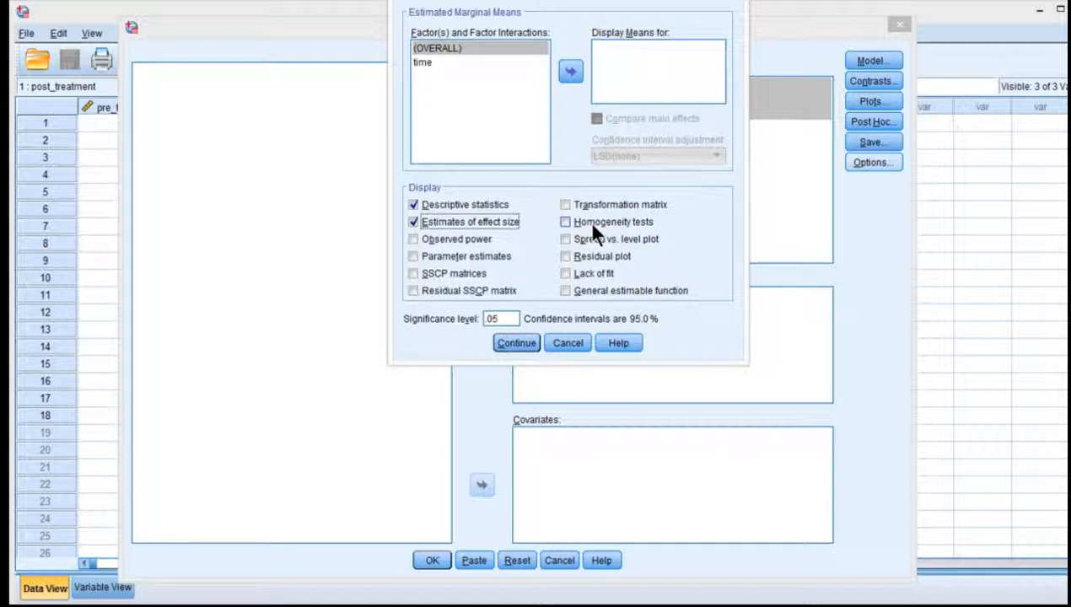
Display estimated marginal means for time and compare main effects with the LSD(none) confidence interval adjustment.
left_click(506, 65)
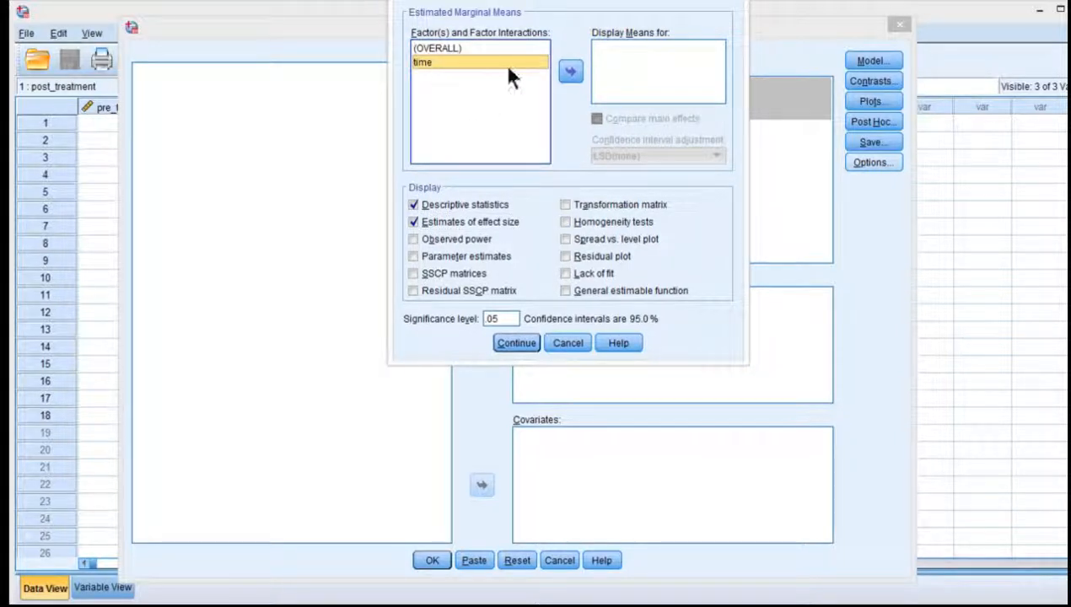
left_click(570, 74)
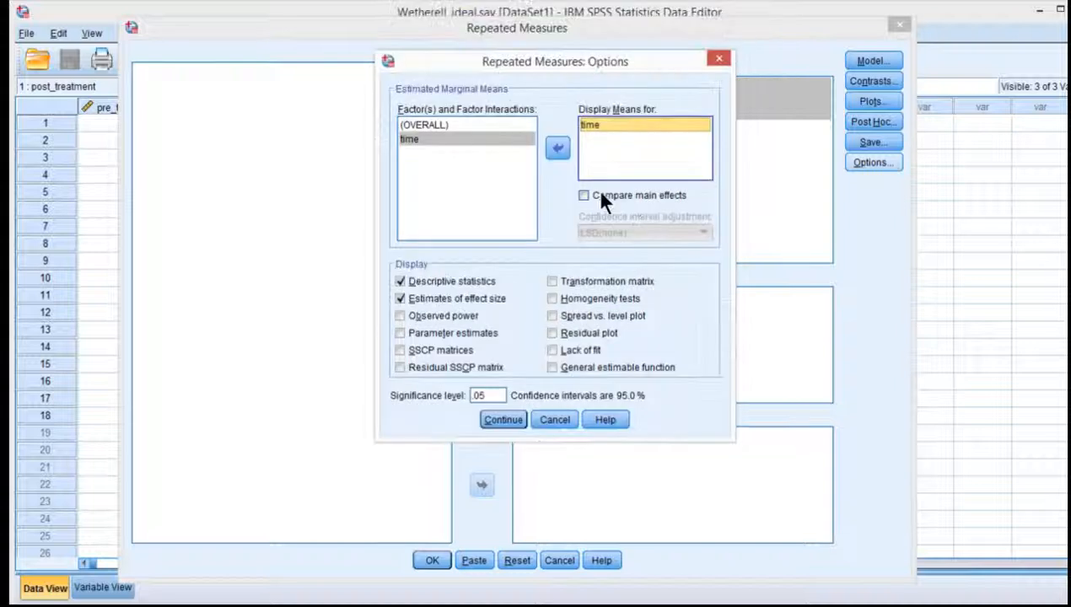
left_click(601, 196)
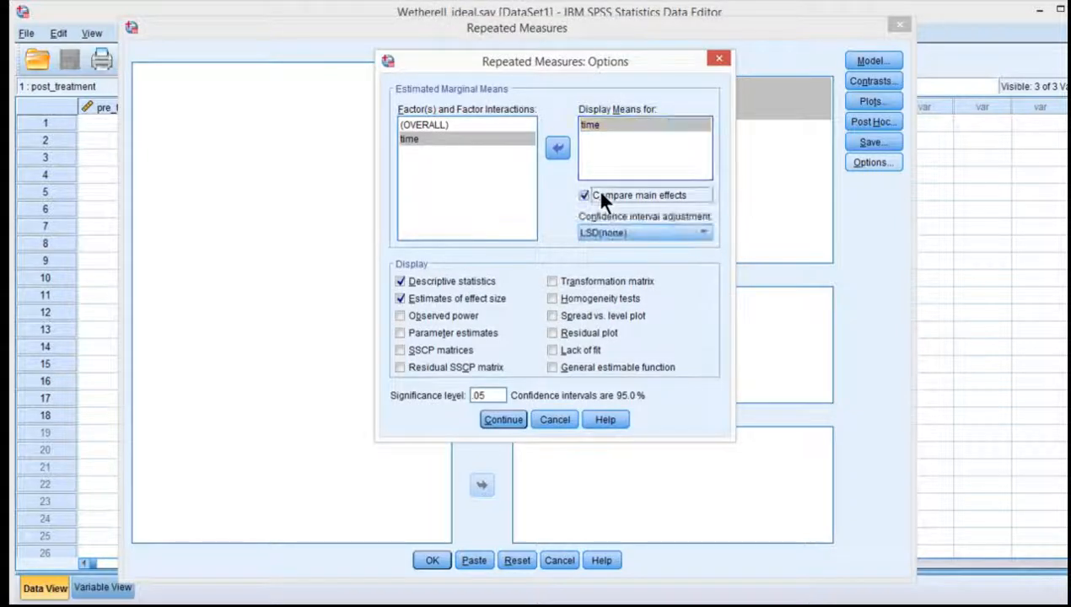
left_click(611, 235)
left_click(610, 245)
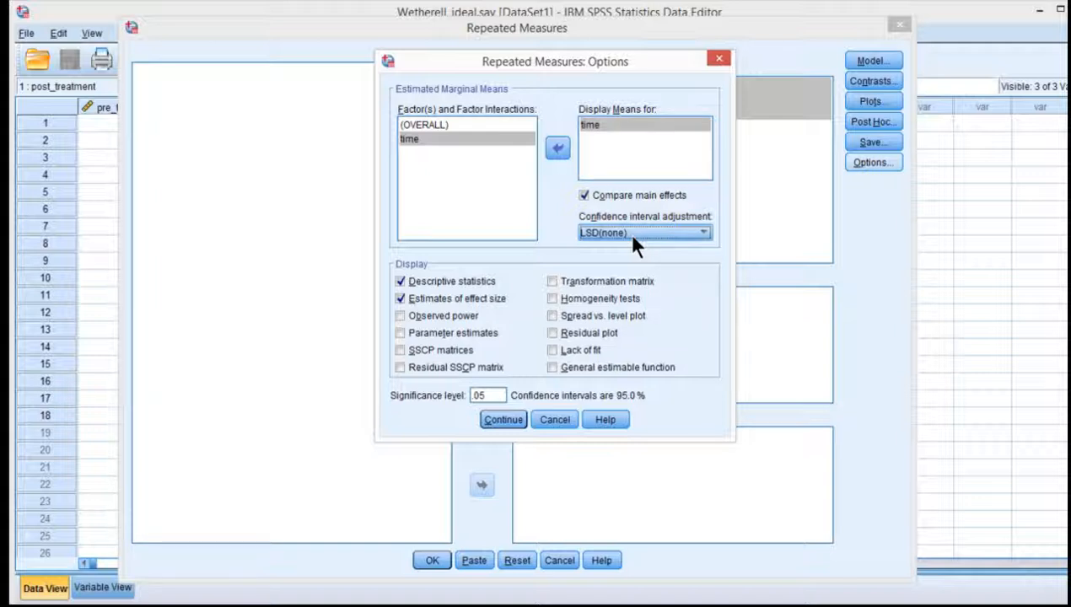
left_click(504, 418)
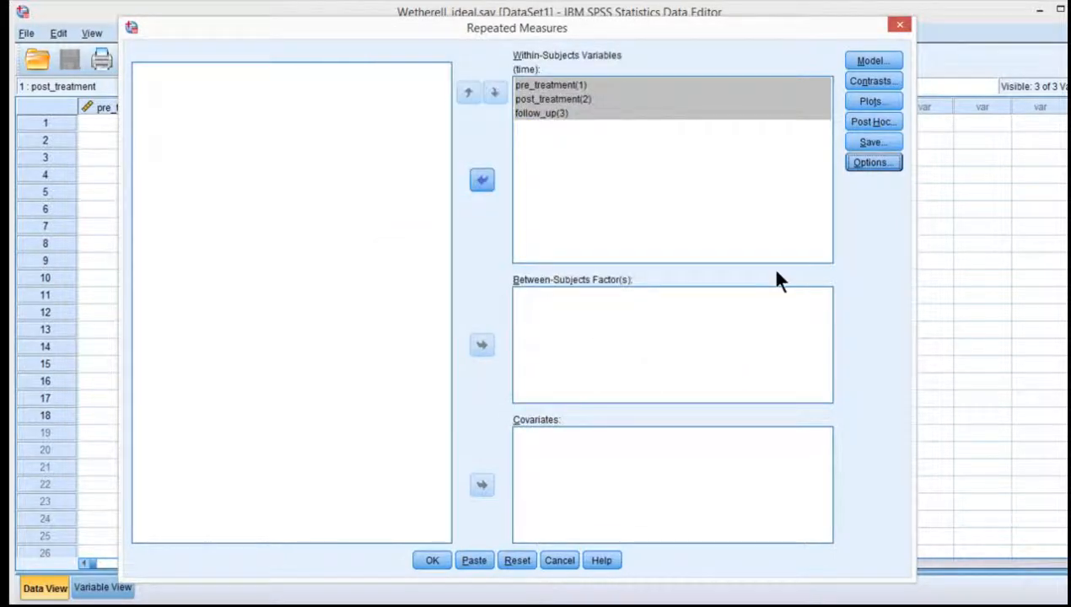
Add a profile plot with time on the horizontal axis.
left_click(871, 102)
left_click(628, 207)
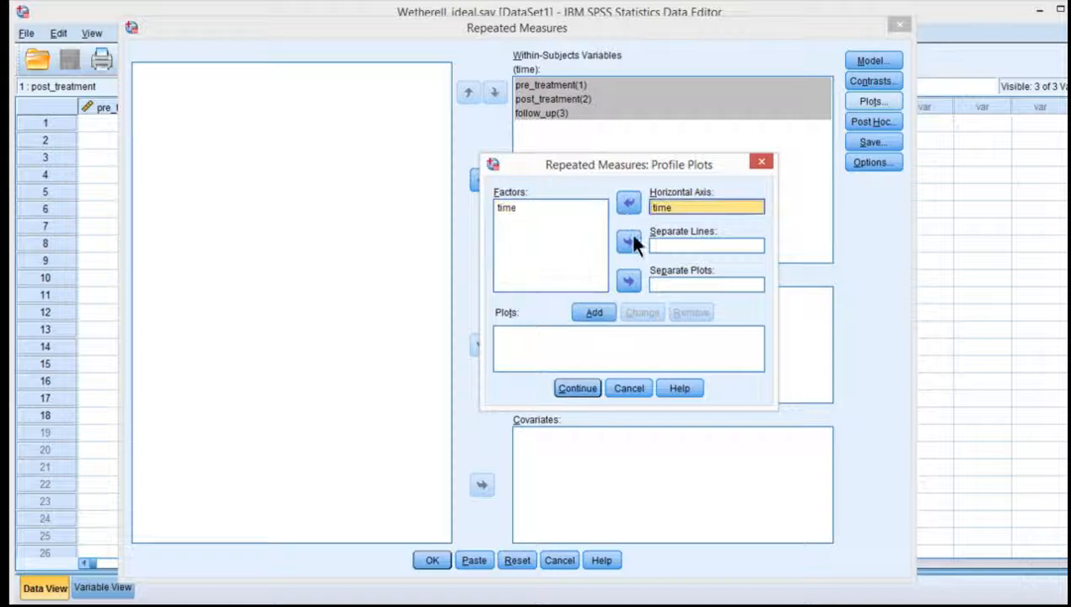
left_click(595, 313)
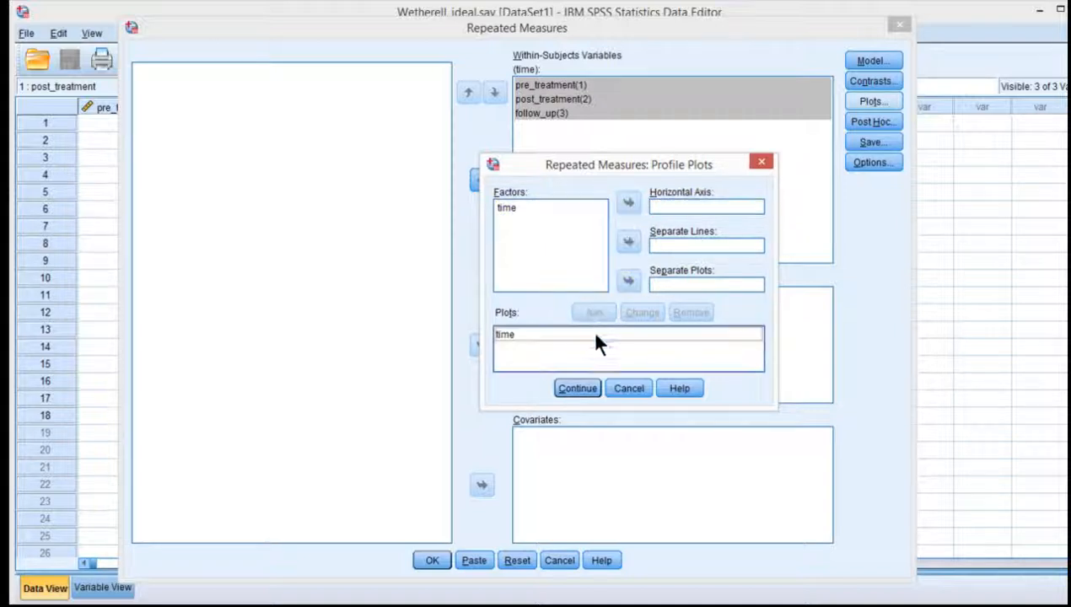
left_click(577, 389)
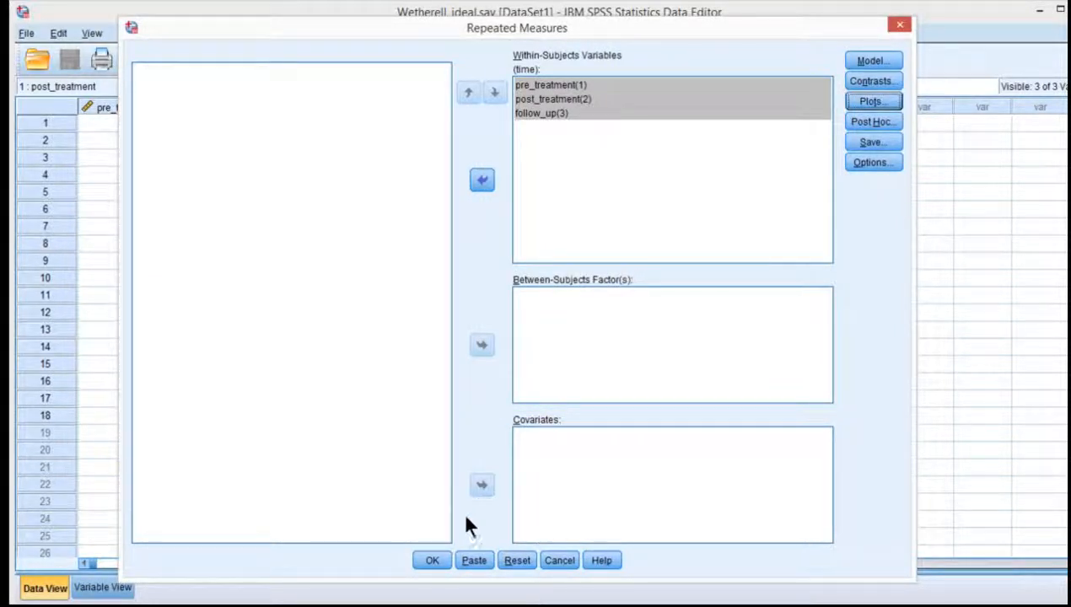
Recheck the Repeated Measures options, keep them and run the analysis.
left_click(877, 164)
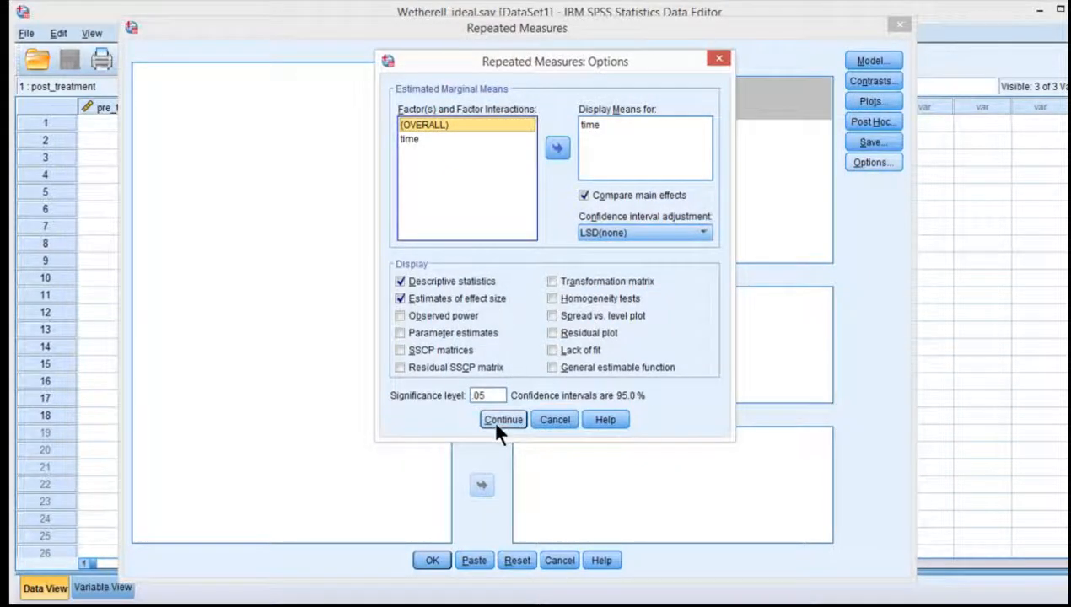
left_click(496, 425)
left_click(428, 563)
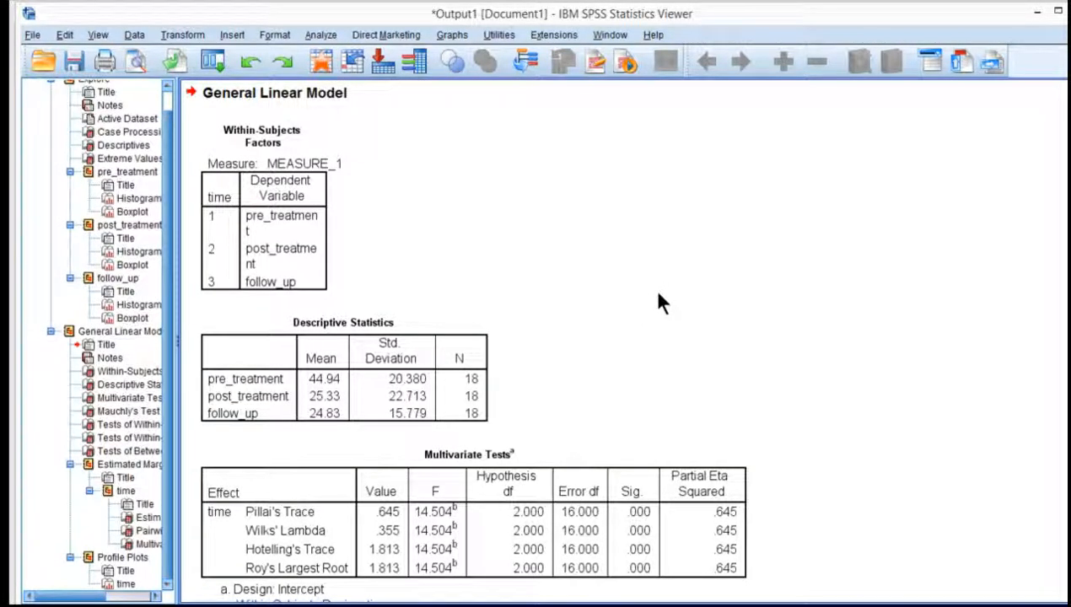
Examine the within-subjects factors, descriptive statistics, multivariate tests and the significance of Mauchly's Test of Sphericity in the output.
scroll(660, 304, "down", 2)
left_click(299, 172)
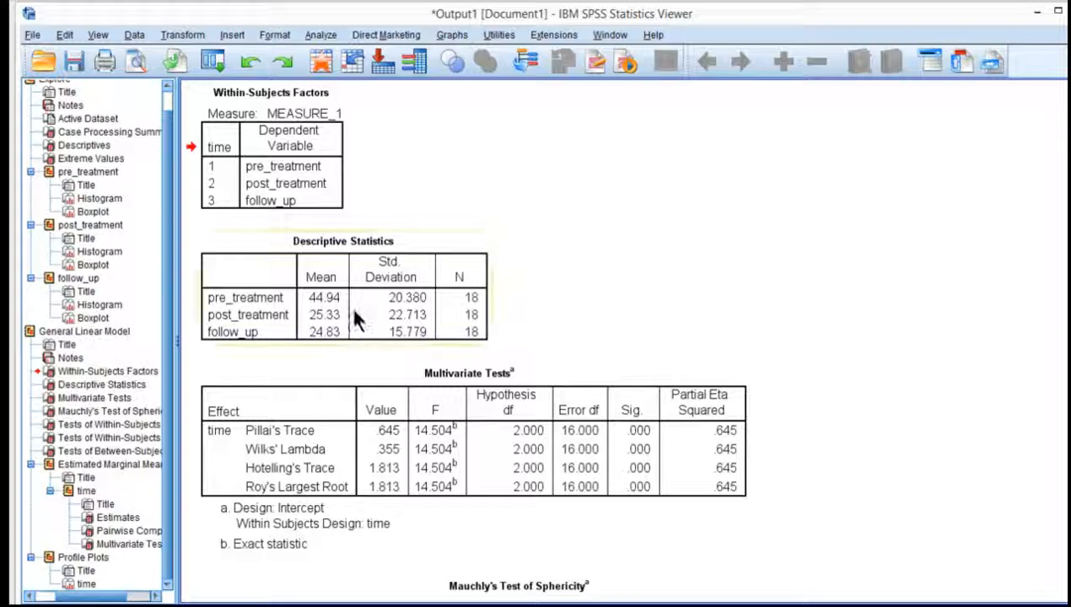
scroll(354, 319, "down", 2)
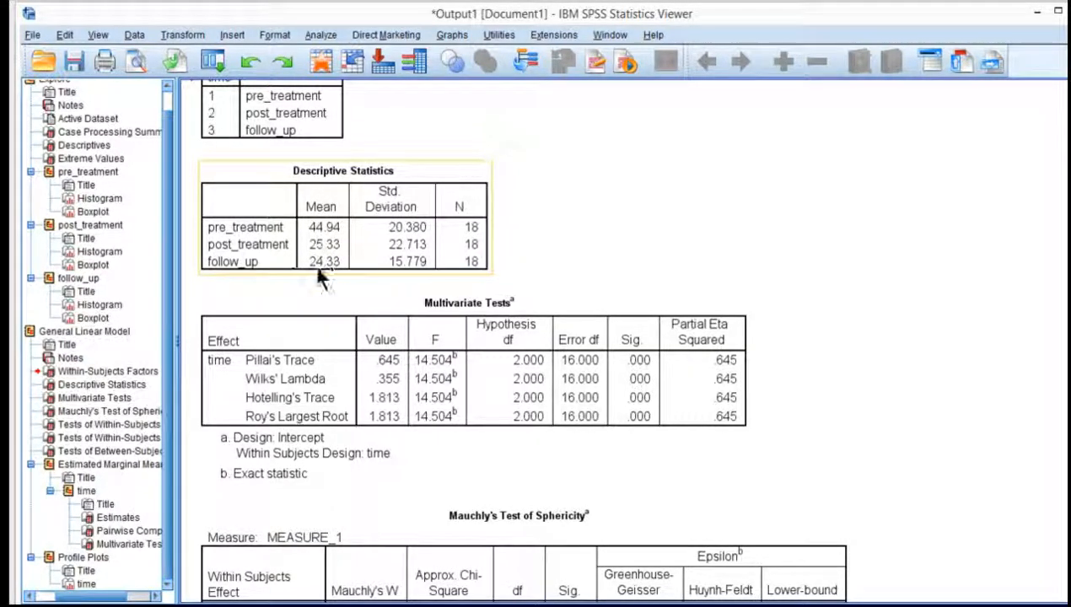
scroll(362, 268, "down", 2)
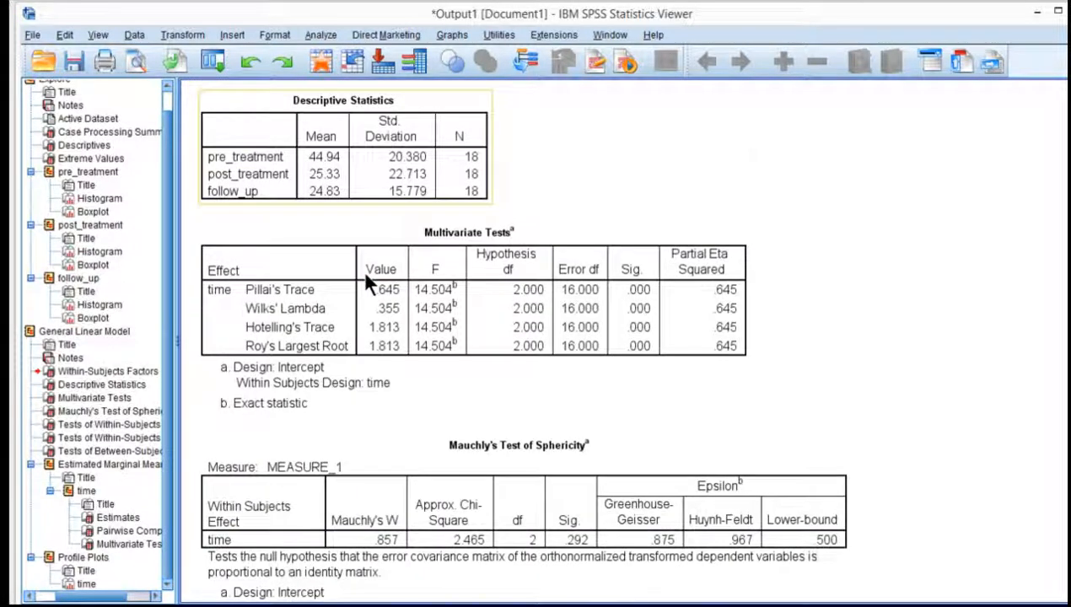
scroll(362, 268, "down", 2)
left_click(447, 240)
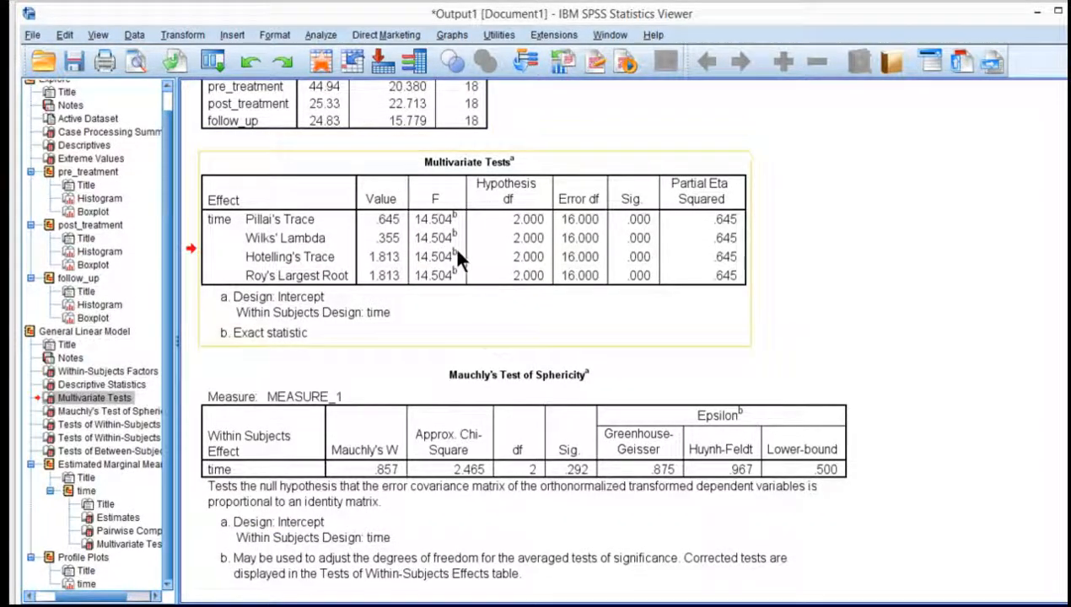
scroll(497, 282, "down", 4)
left_click(499, 286)
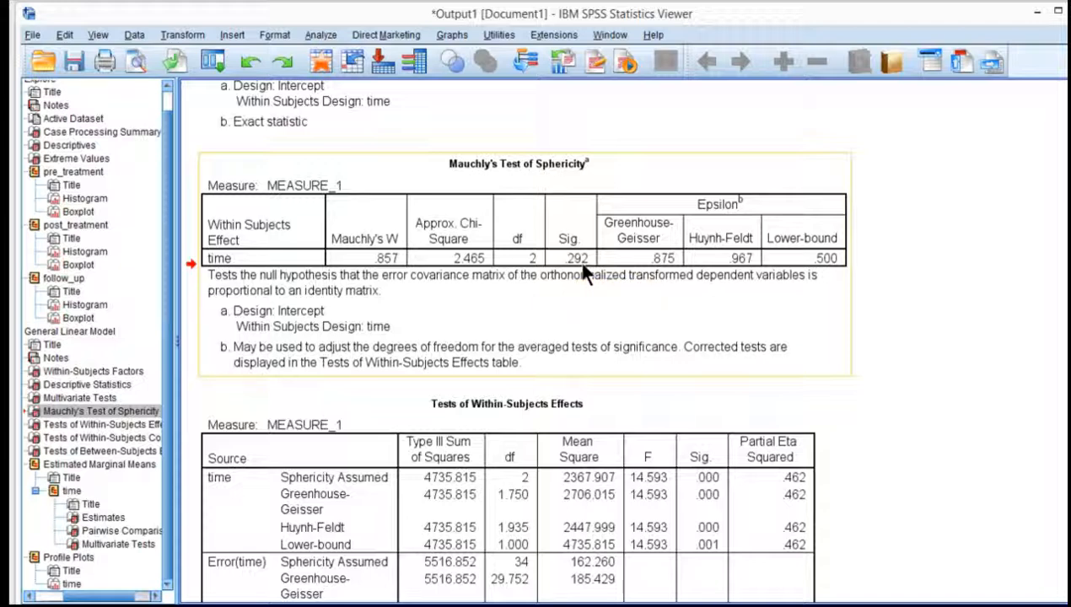
Examine the sphericity-assumed row and partial eta squared in Tests of Within-Subjects Effects, referring back to the descriptive statistics and Mauchly's test.
scroll(577, 259, "down", 3)
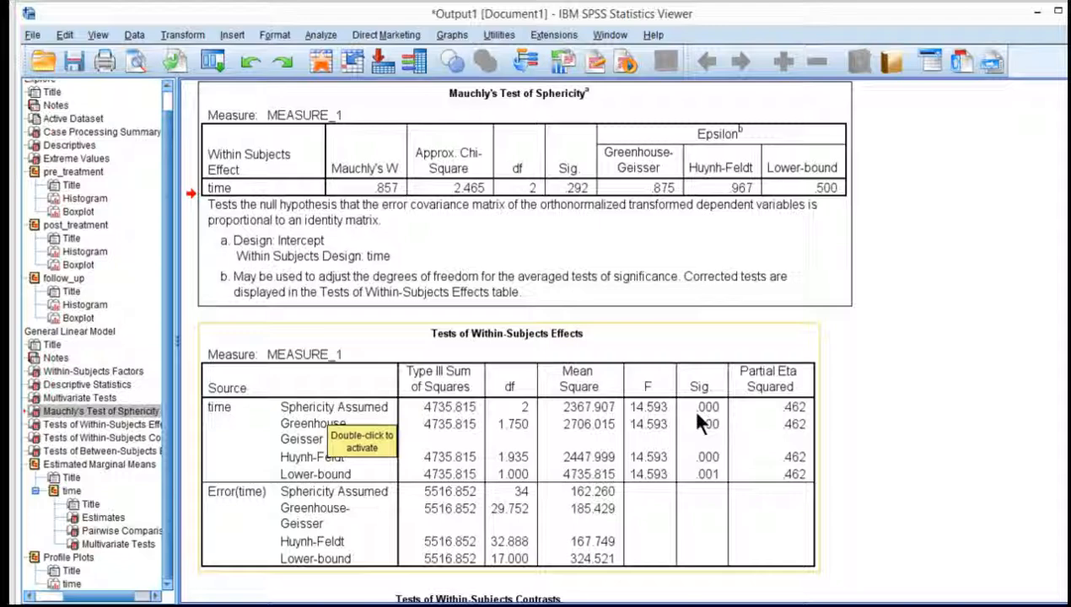
scroll(690, 407, "up", 10)
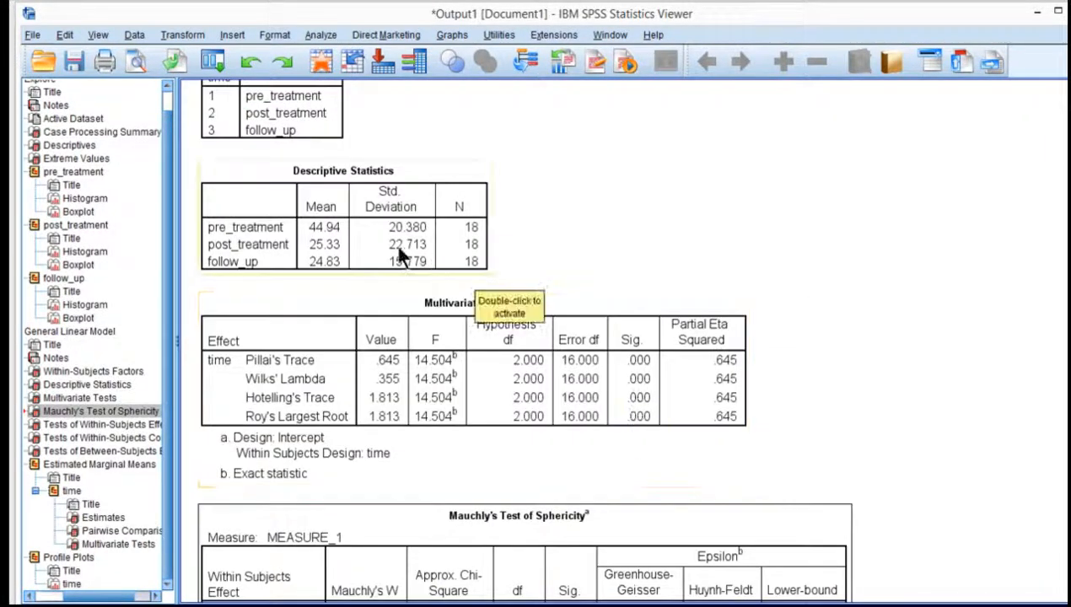
scroll(332, 266, "down", 7)
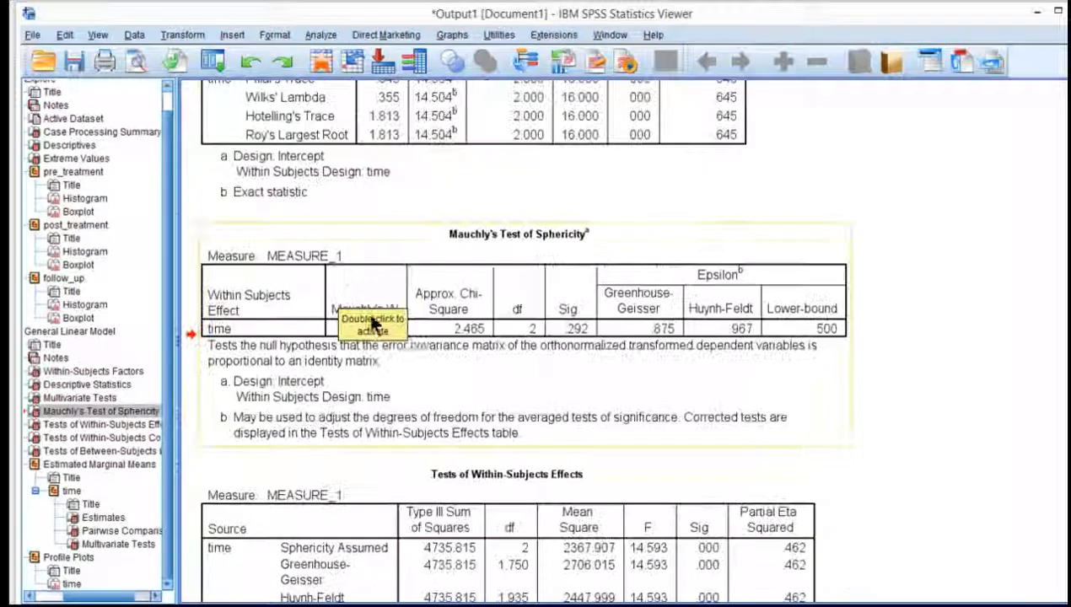
scroll(372, 325, "down", 4)
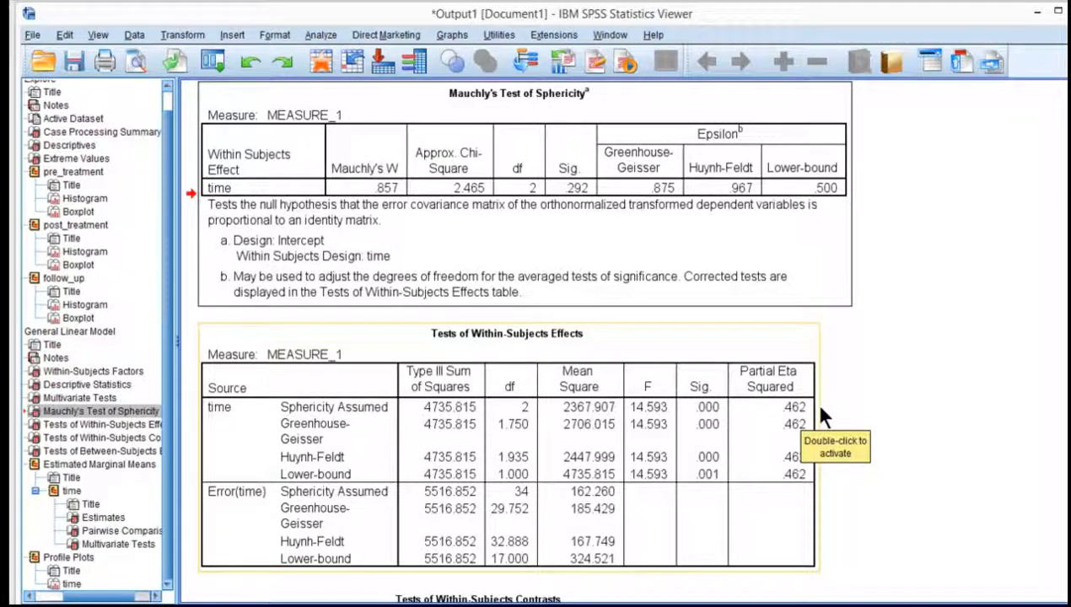
scroll(888, 433, "up", 10)
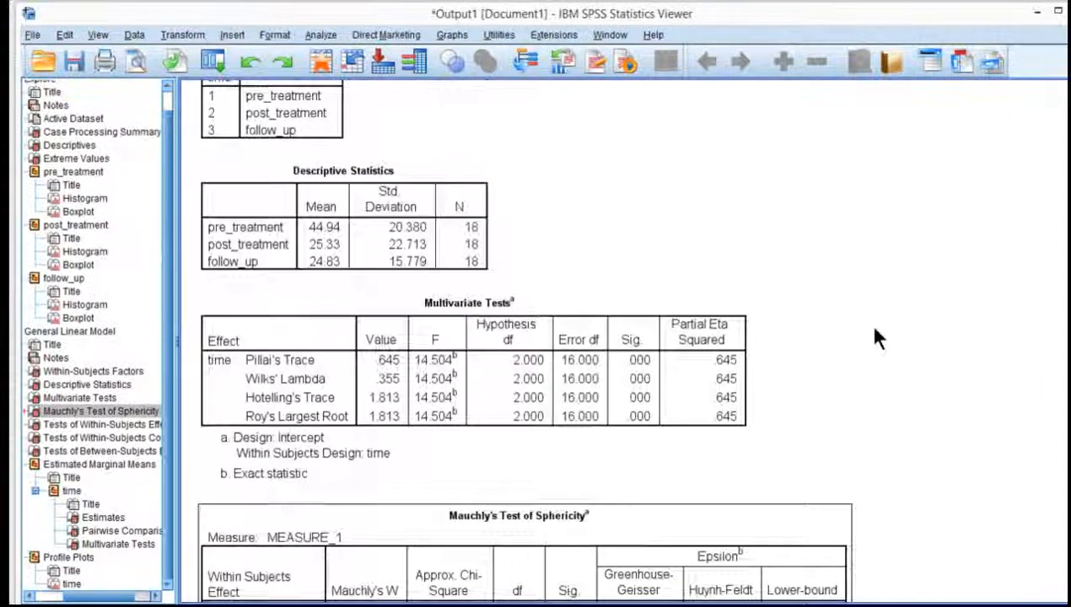
scroll(875, 337, "down", 5)
scroll(881, 361, "down", 10)
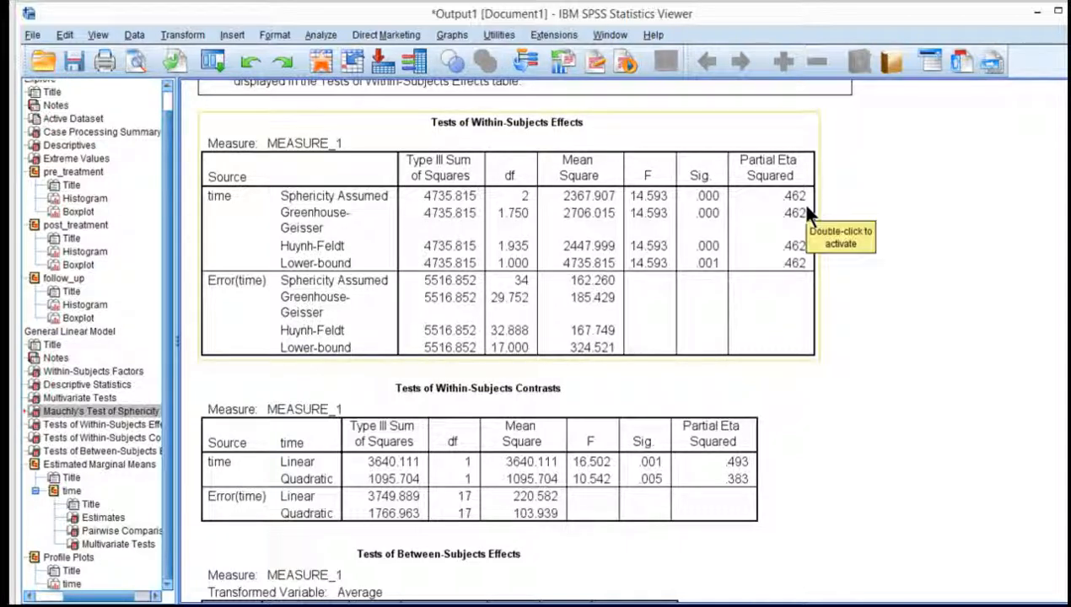
Run two-tailed Pearson bivariate correlations among pre_treatment, post_treatment and follow_up.
left_click(311, 30)
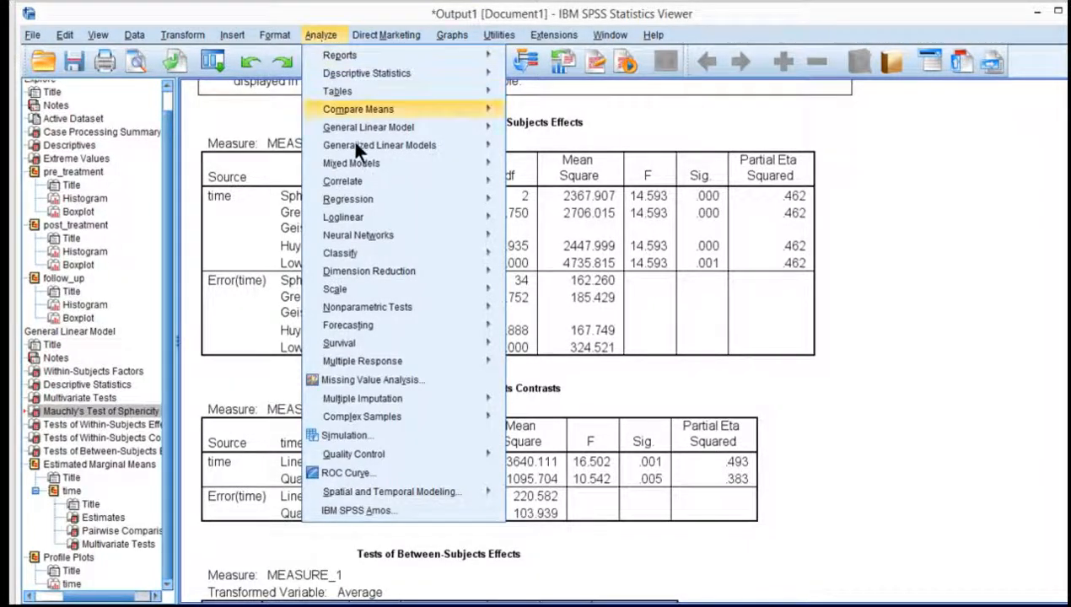
mouse_move(371, 182)
left_click(519, 180)
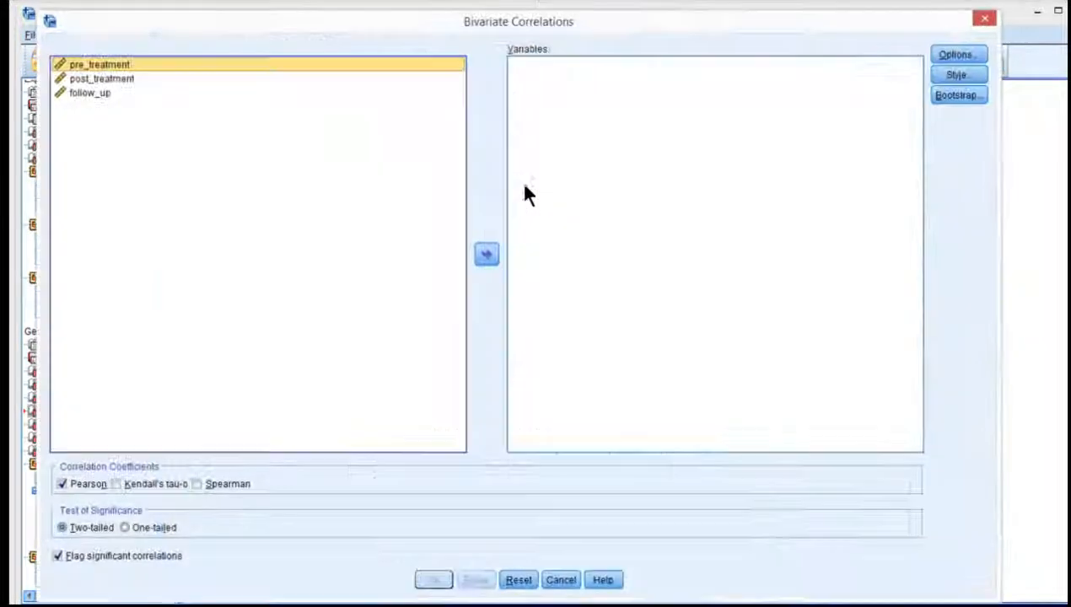
left_click(102, 94, "shift")
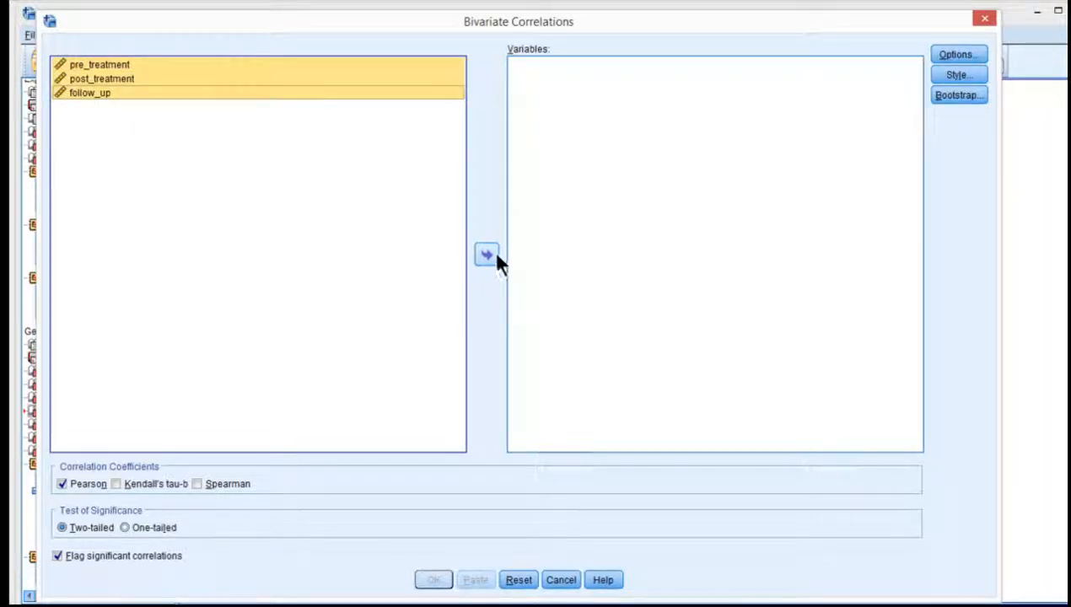
left_click(487, 255)
left_click(434, 580)
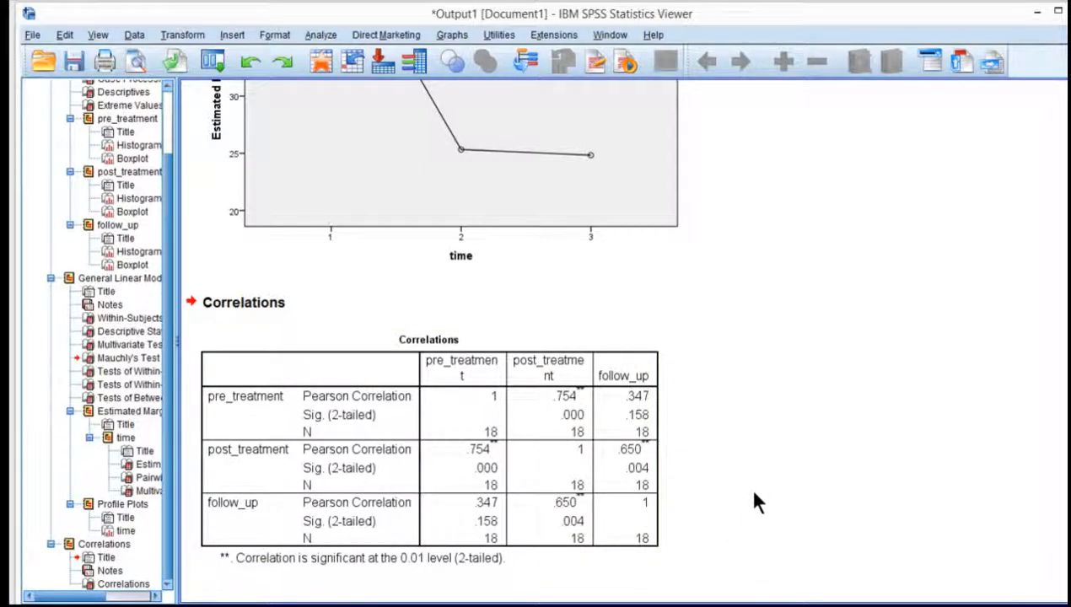
Review the correlations, profile plot, pairwise comparisons, within-subjects effects and descriptive means for the three time points.
scroll(747, 485, "up", 5)
scroll(754, 494, "down", 4)
scroll(754, 493, "up", 3)
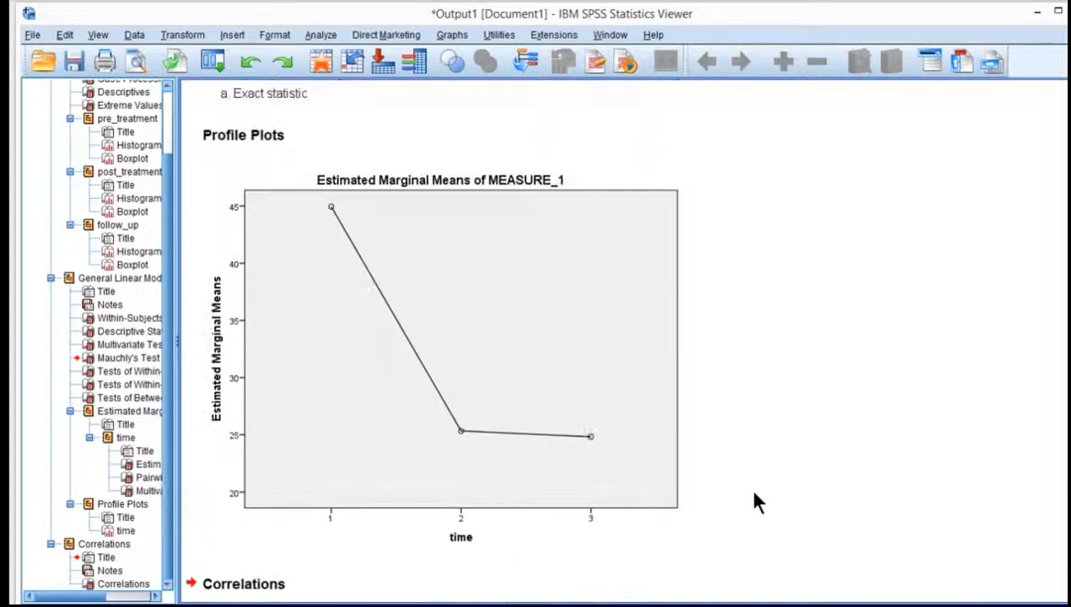
scroll(770, 498, "up", 12)
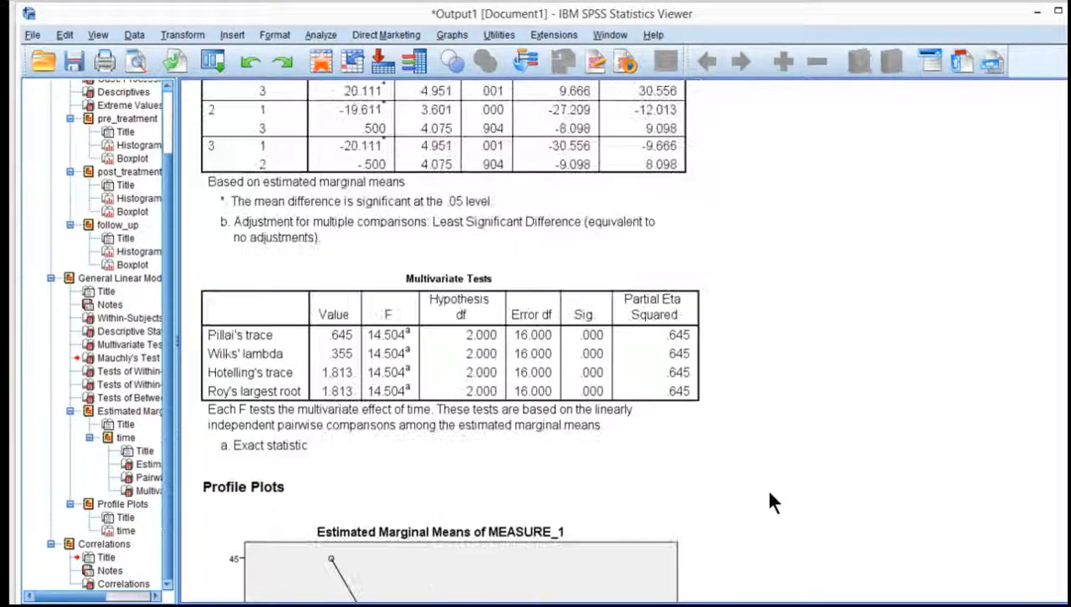
scroll(874, 470, "down", 4)
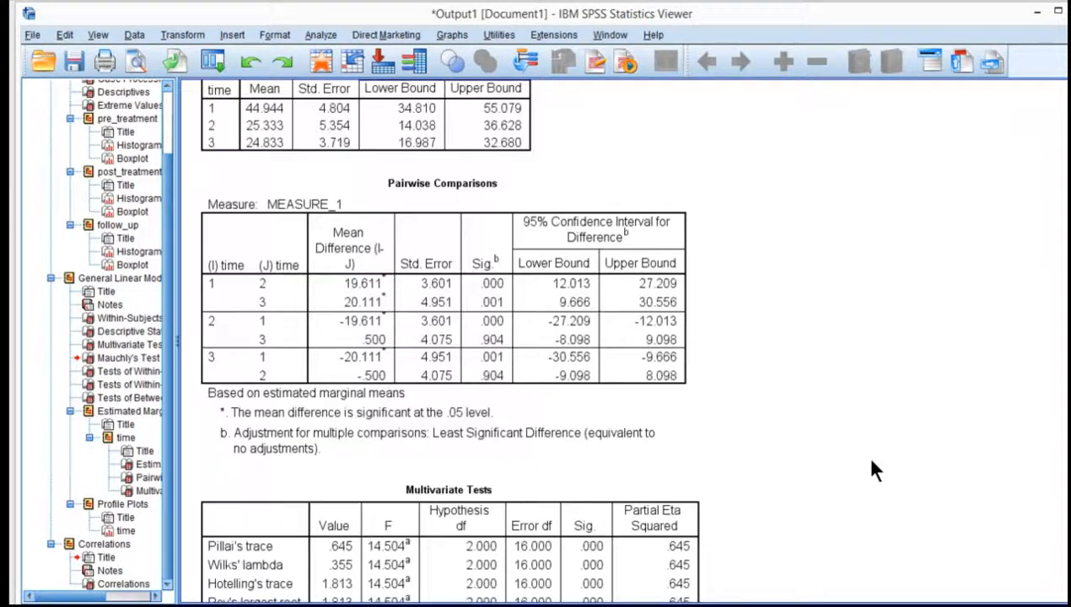
scroll(874, 469, "up", 11)
left_click(775, 252)
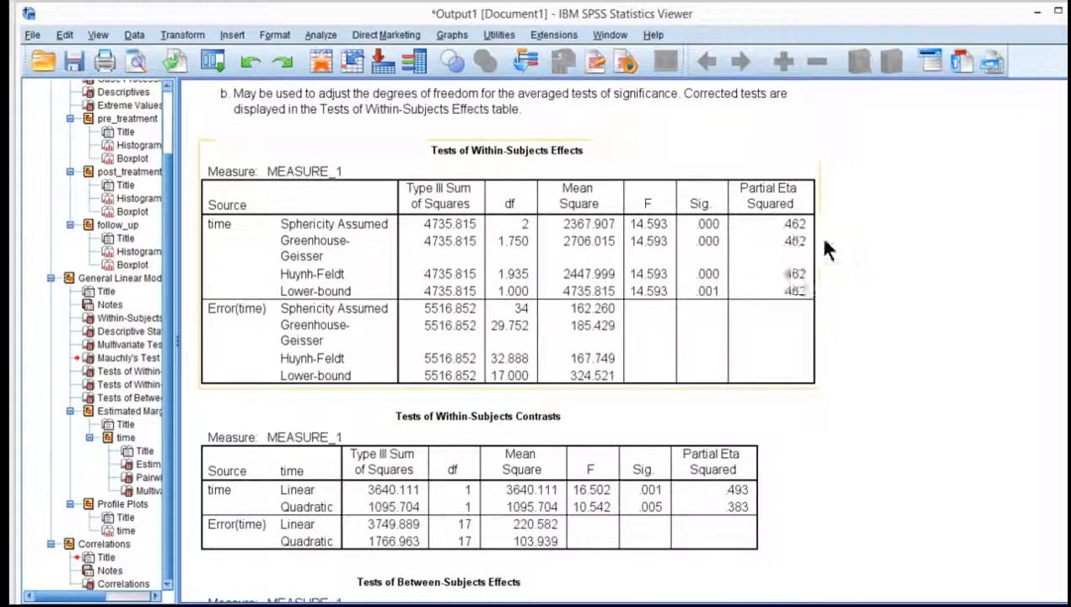
left_click(822, 247)
scroll(826, 256, "up", 3)
scroll(833, 262, "up", 10)
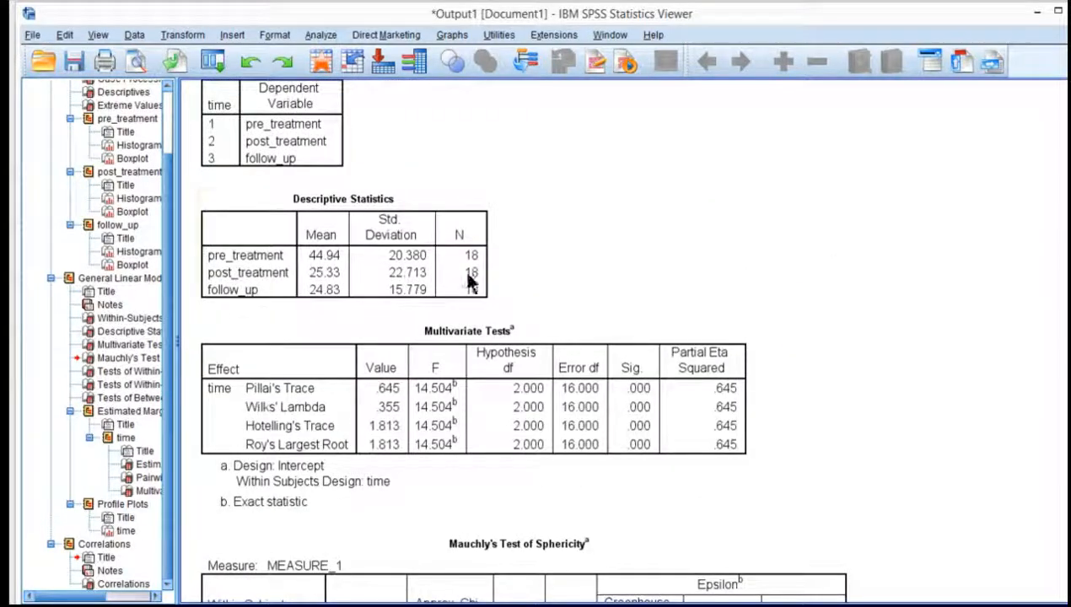
left_click(320, 243)
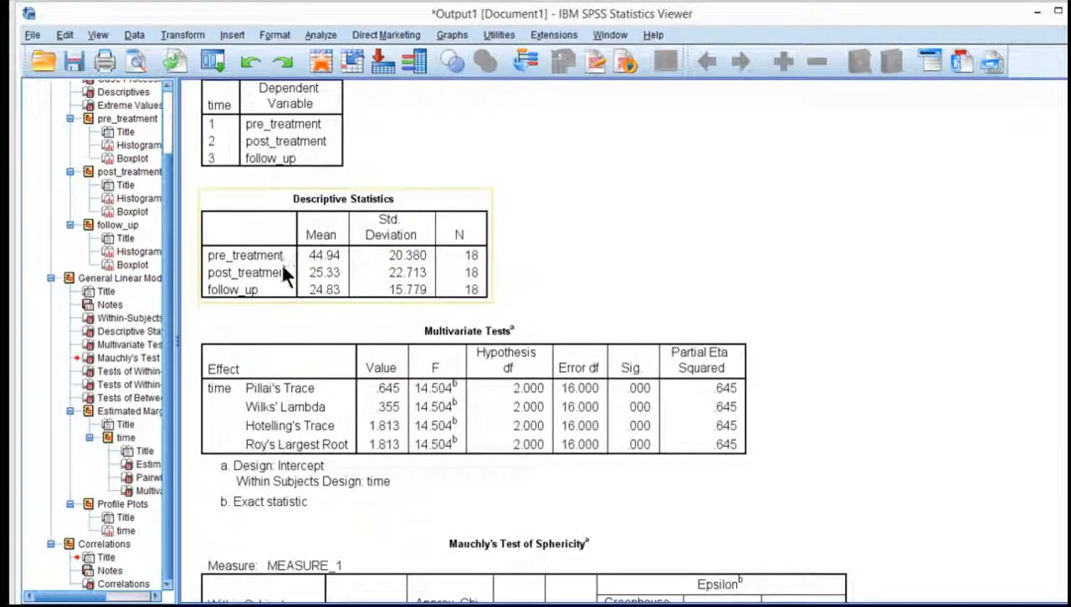
Review the Tests of Within-Subjects Effects and the Pearson correlations among the three time points.
scroll(697, 341, "down", 20)
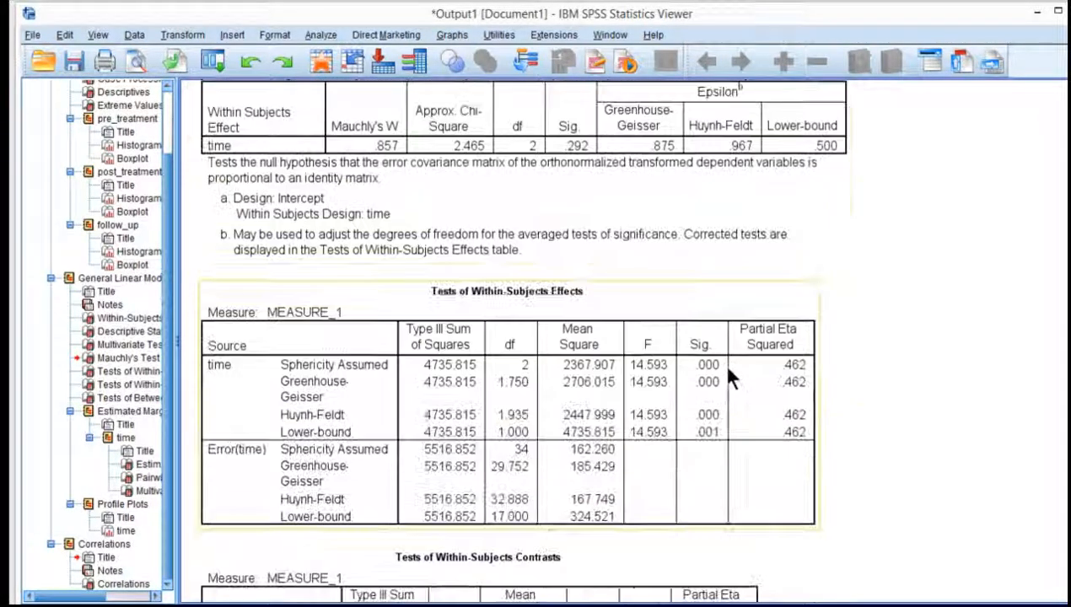
scroll(731, 378, "down", 15)
left_click(263, 531)
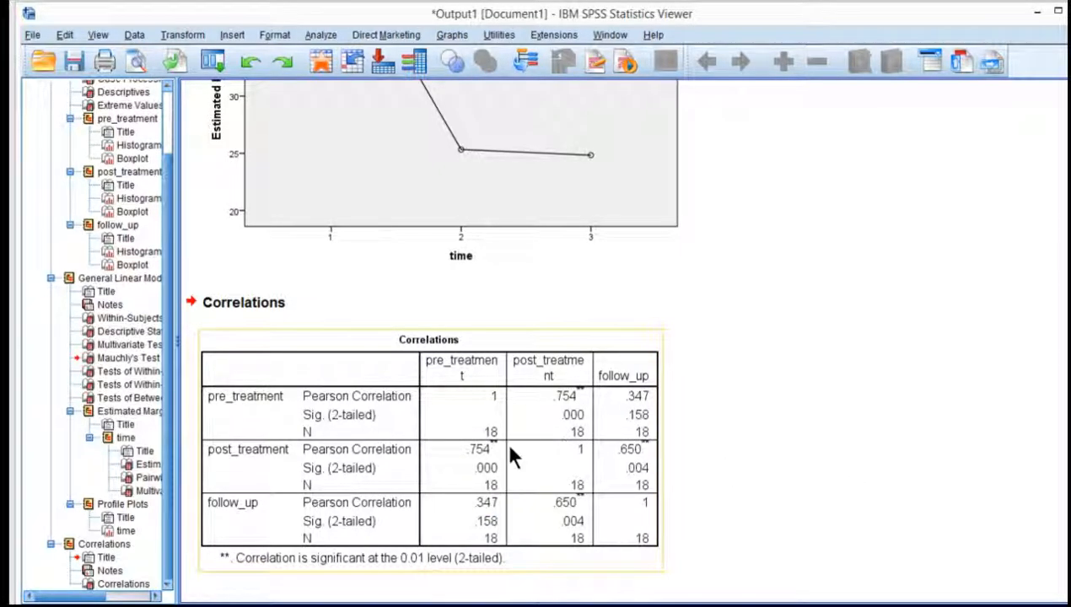
scroll(534, 489, "up", 15)
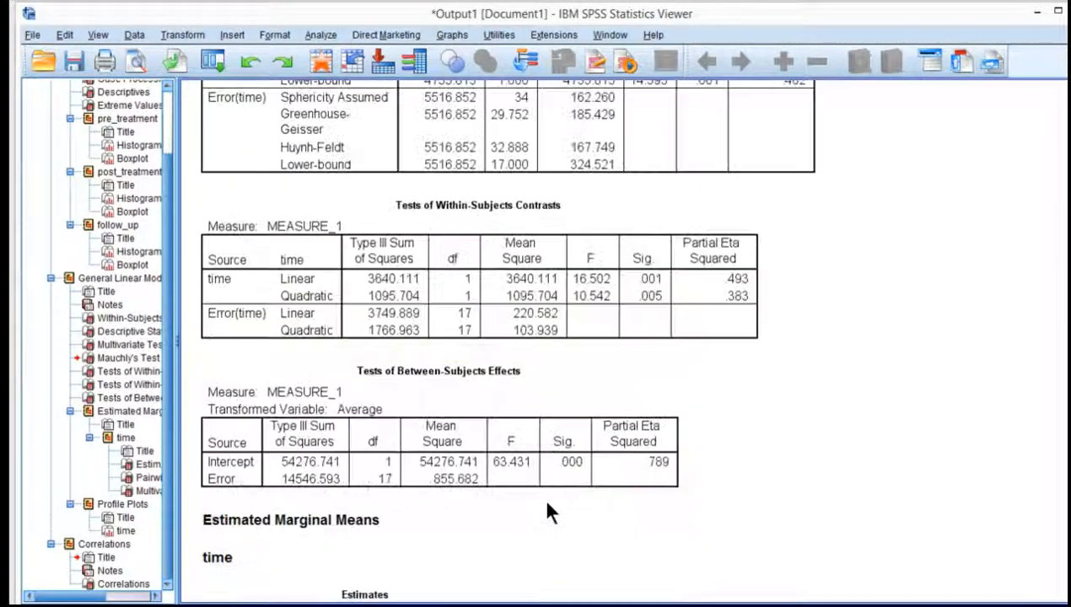
scroll(544, 506, "down", 3)
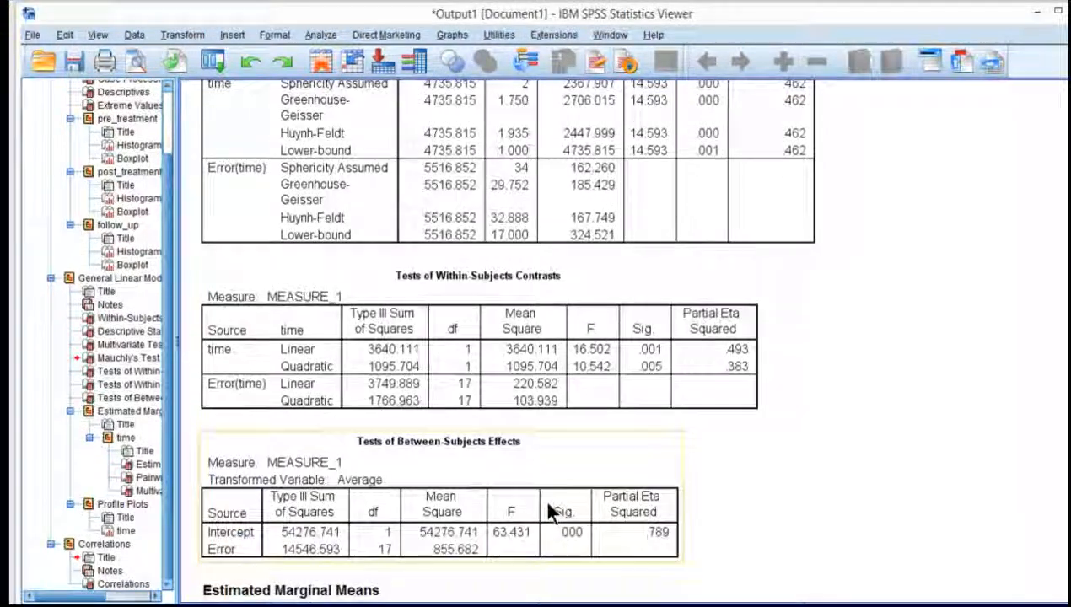
Examine the linear and quadratic trends in Tests of Within-Subjects Contrasts, comparing them with the shape of the profile plot.
left_click(492, 316)
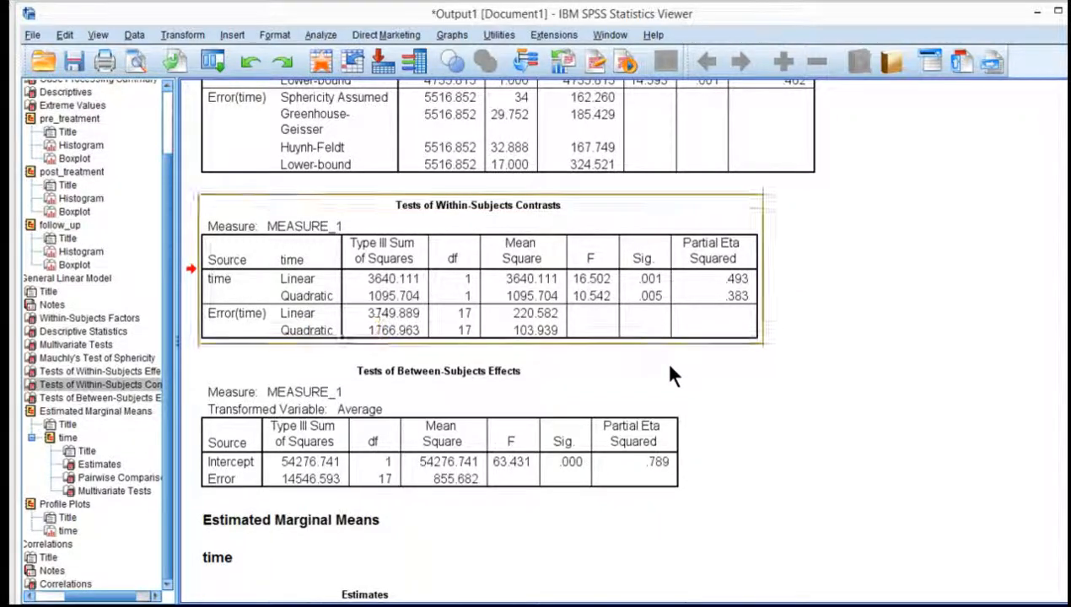
scroll(672, 375, "down", 20)
scroll(672, 376, "up", 5)
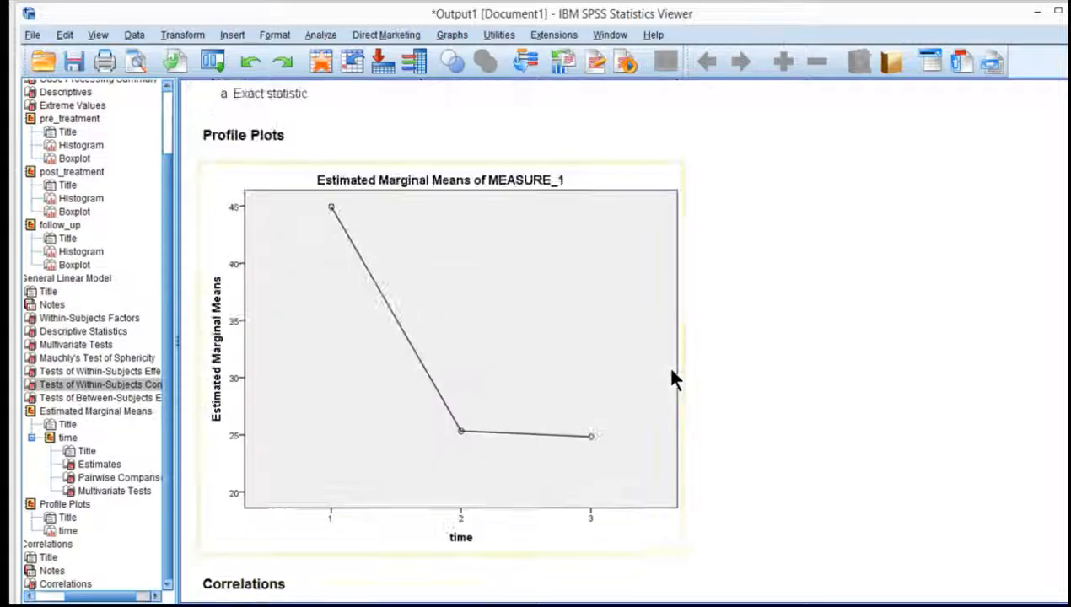
scroll(601, 366, "up", 10)
scroll(599, 367, "up", 5)
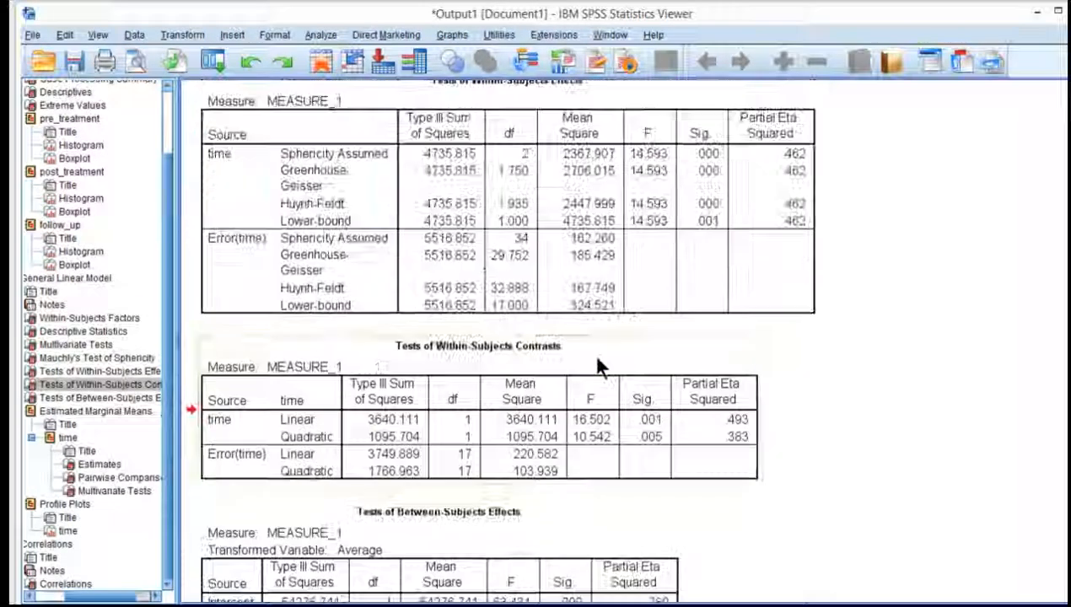
scroll(600, 367, "down", 1)
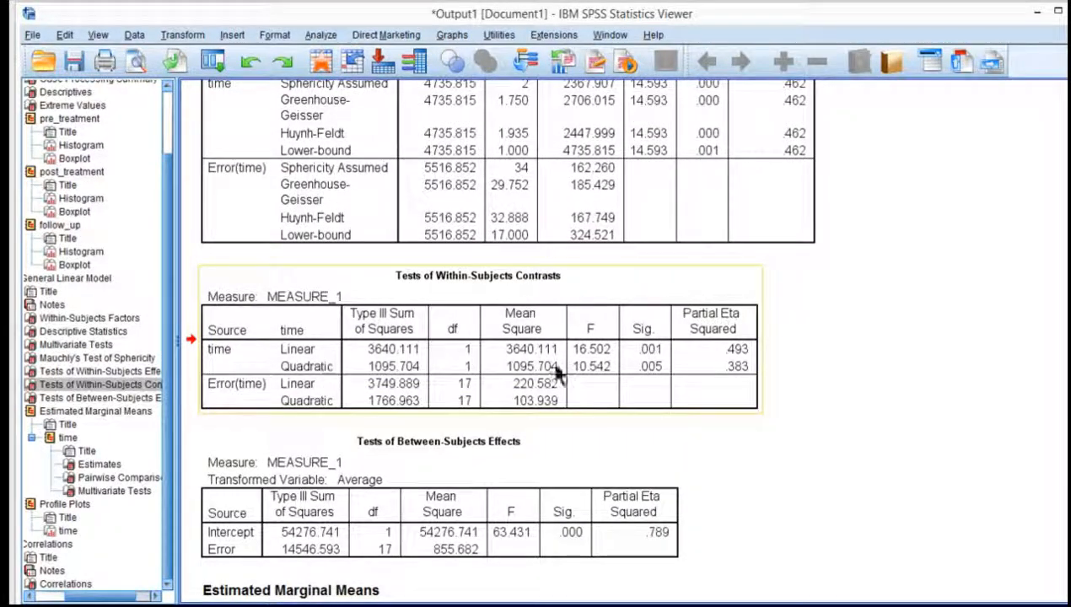
scroll(641, 389, "down", 1)
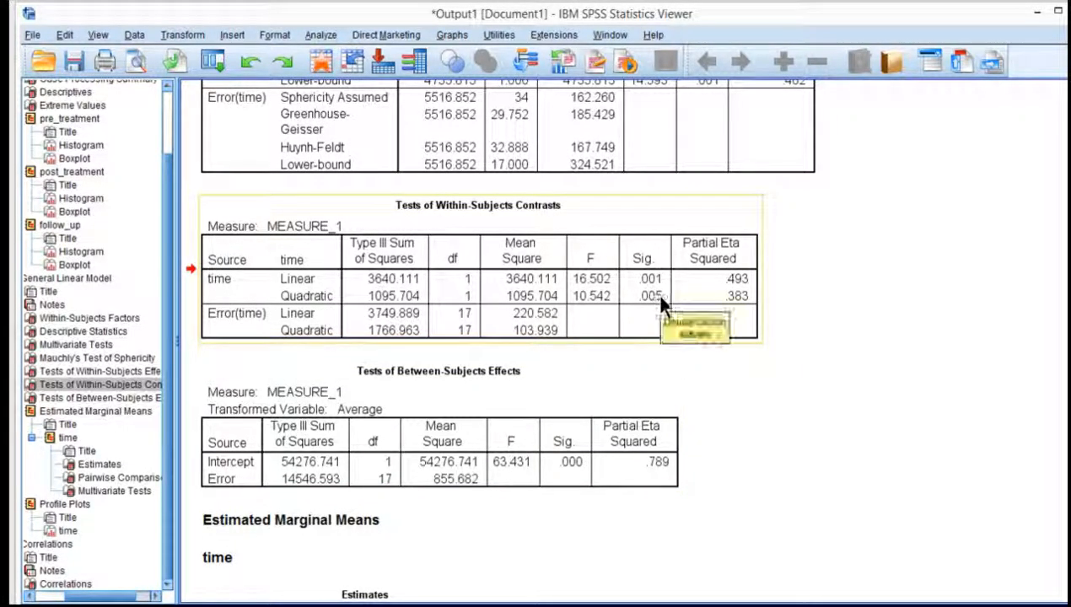
scroll(715, 399, "down", 15)
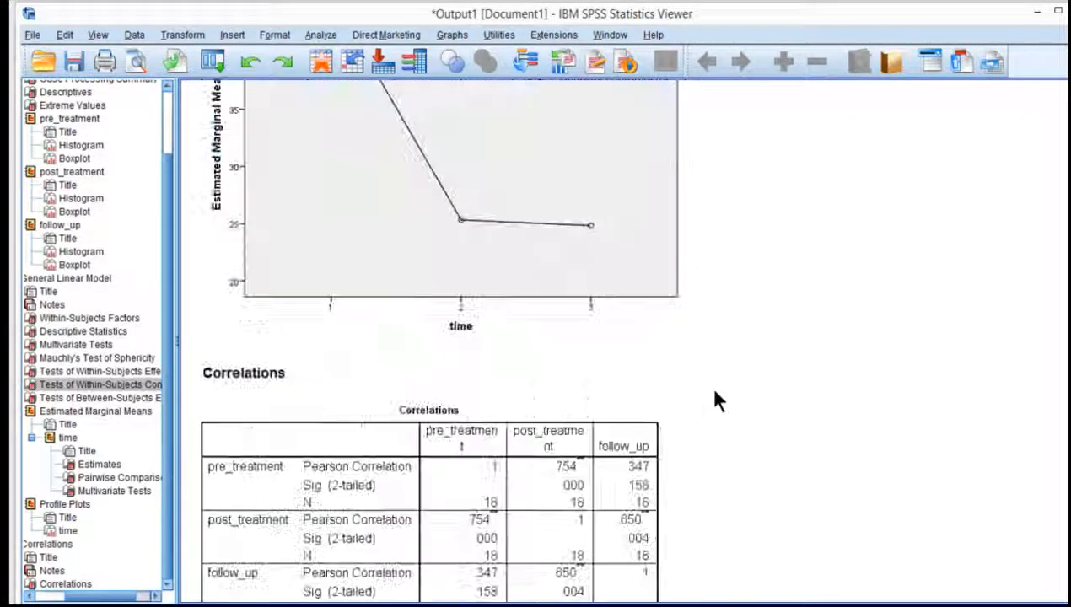
scroll(466, 221, "up", 2)
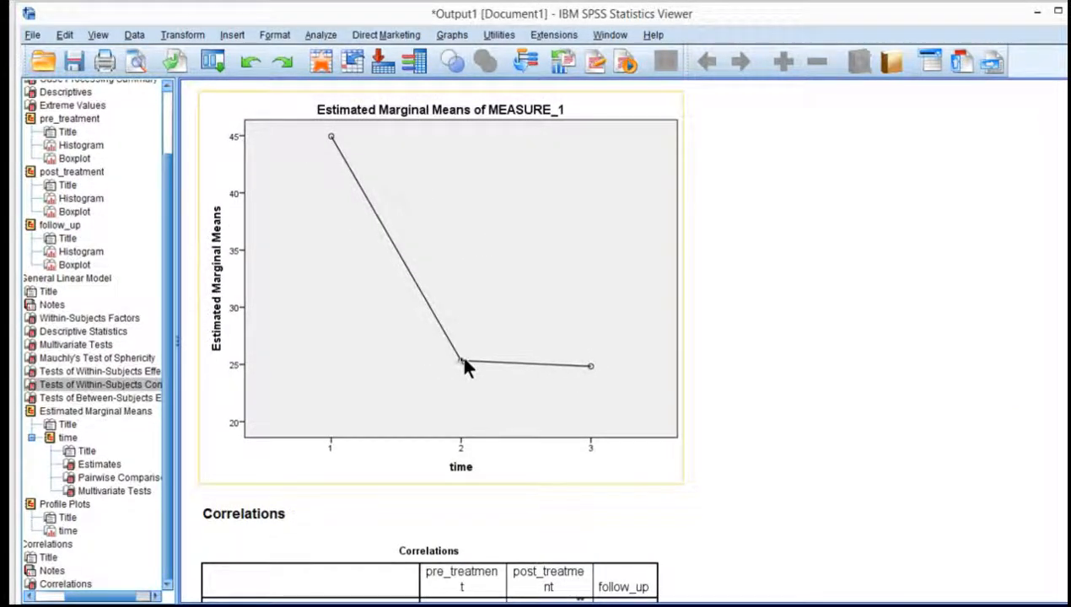
scroll(715, 294, "up", 10)
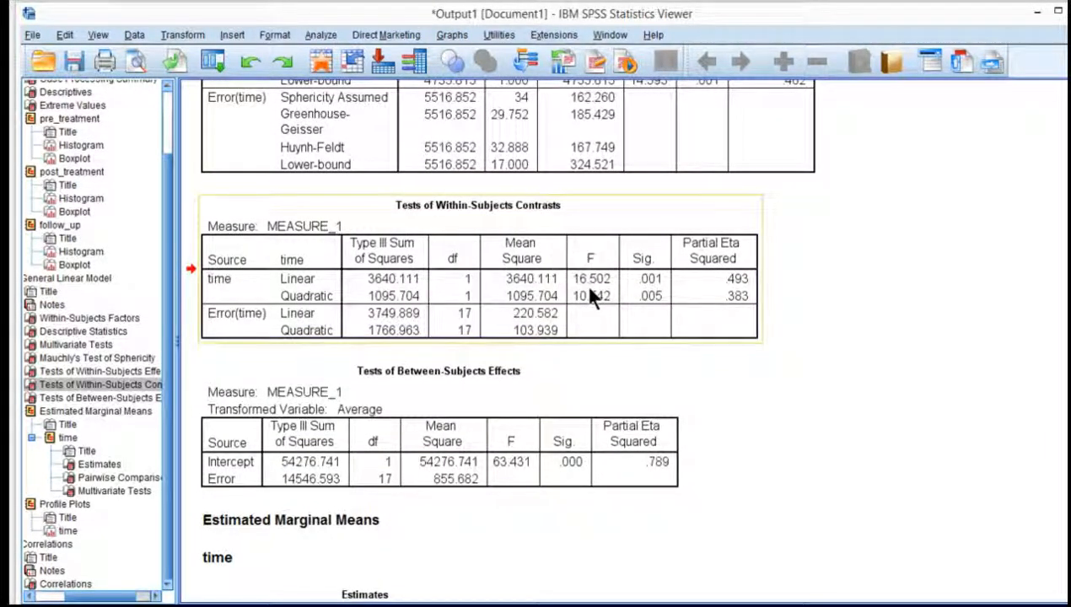
scroll(767, 377, "down", 3)
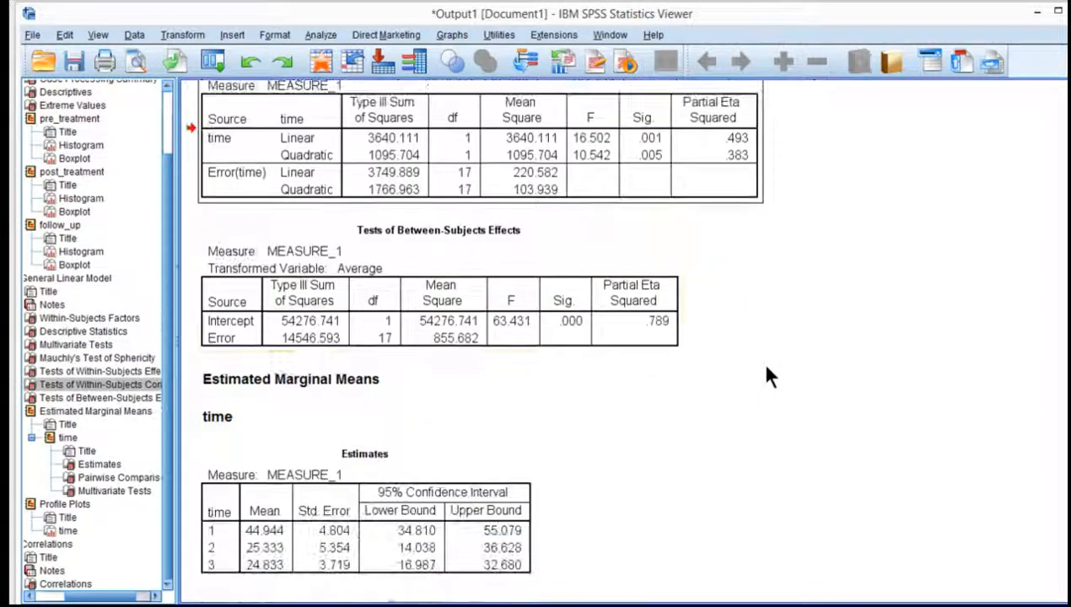
Examine the Tests of Between-Subjects Effects, revisiting the within-subjects effects and the descriptive means.
left_click(584, 318)
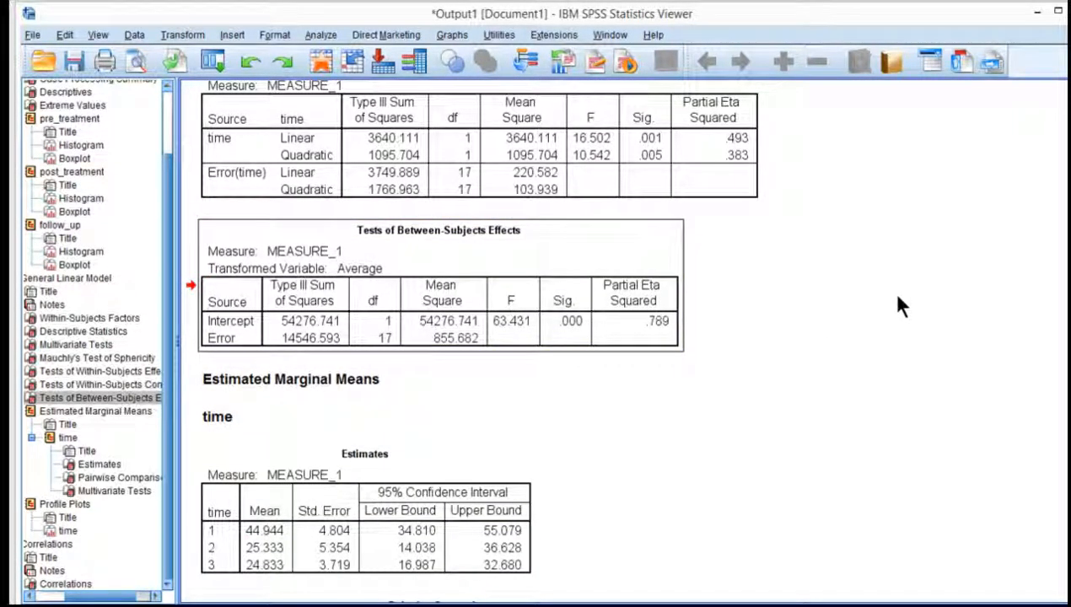
scroll(897, 298, "down", 5)
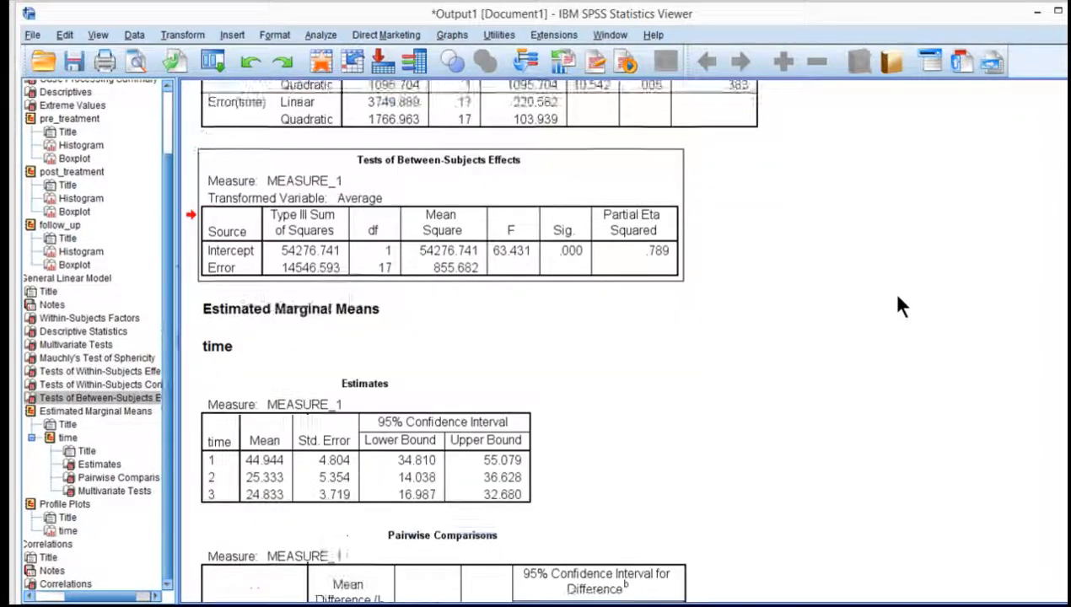
scroll(898, 306, "up", 12)
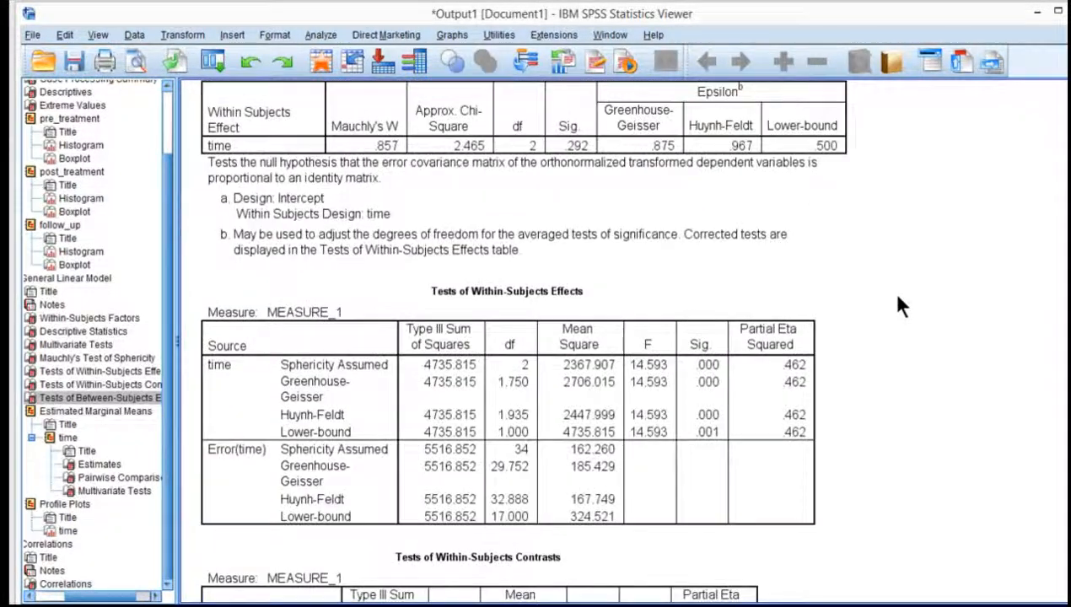
left_click(688, 309)
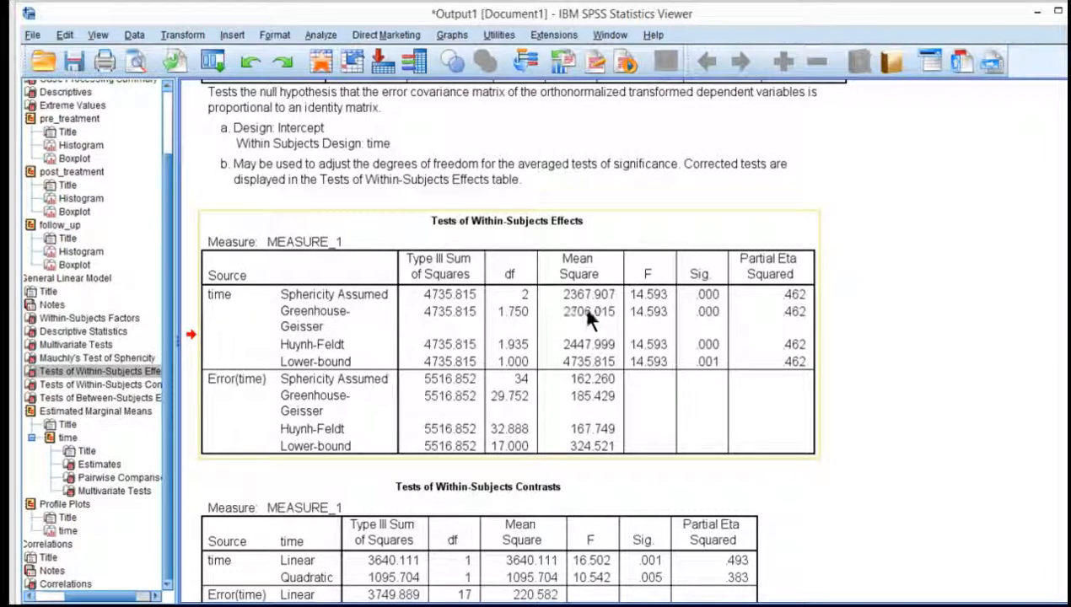
scroll(582, 304, "up", 5)
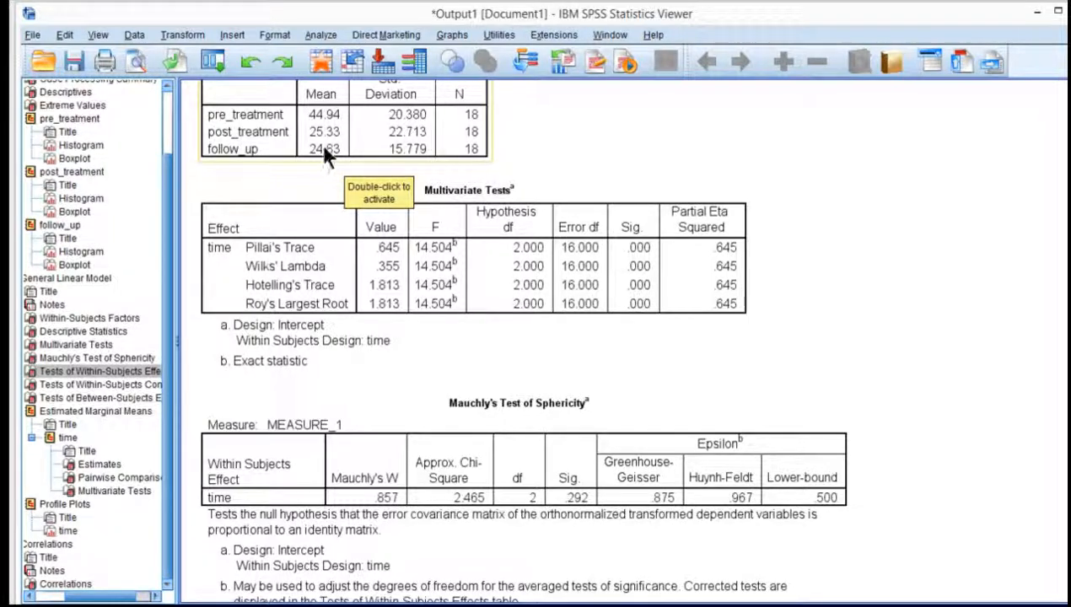
Examine the significance values and adjustment note in Pairwise Comparisons, matching the time codes to the treatment means in Descriptive Statistics.
scroll(840, 350, "down", 20)
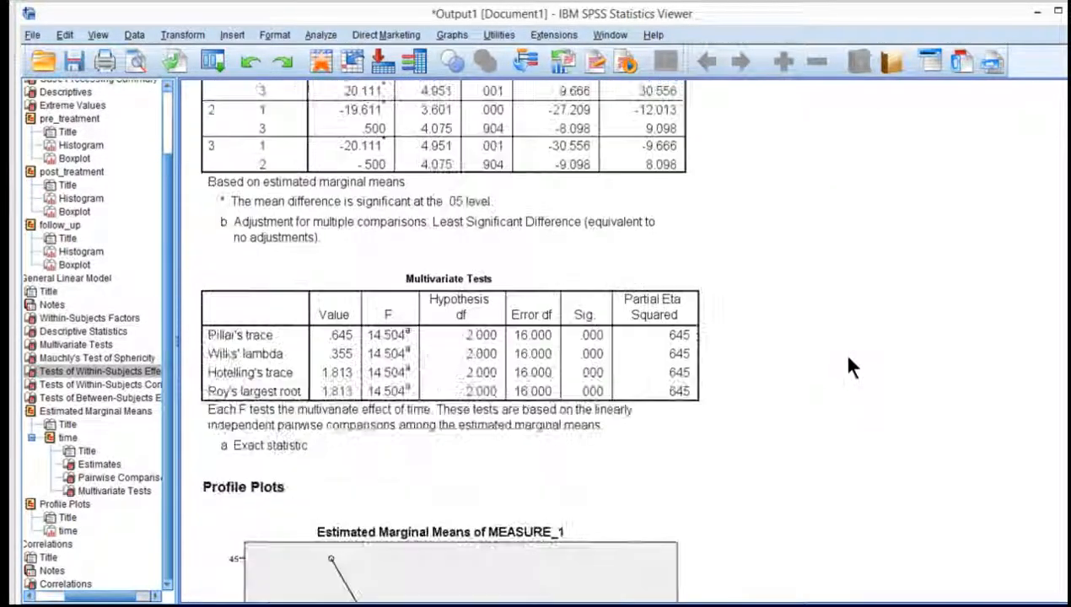
scroll(840, 352, "up", 10)
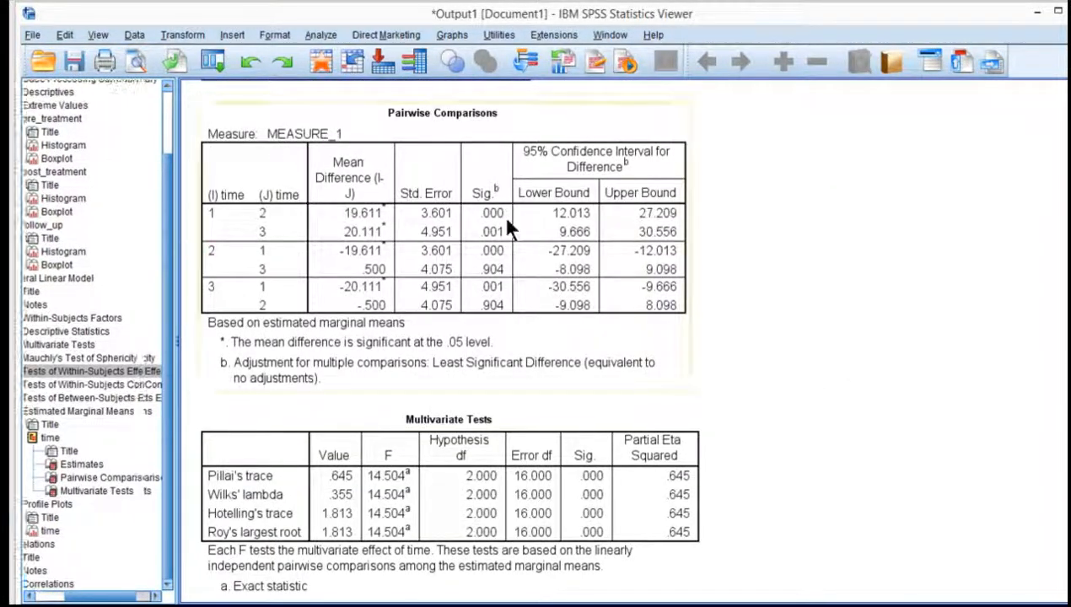
left_click(301, 257)
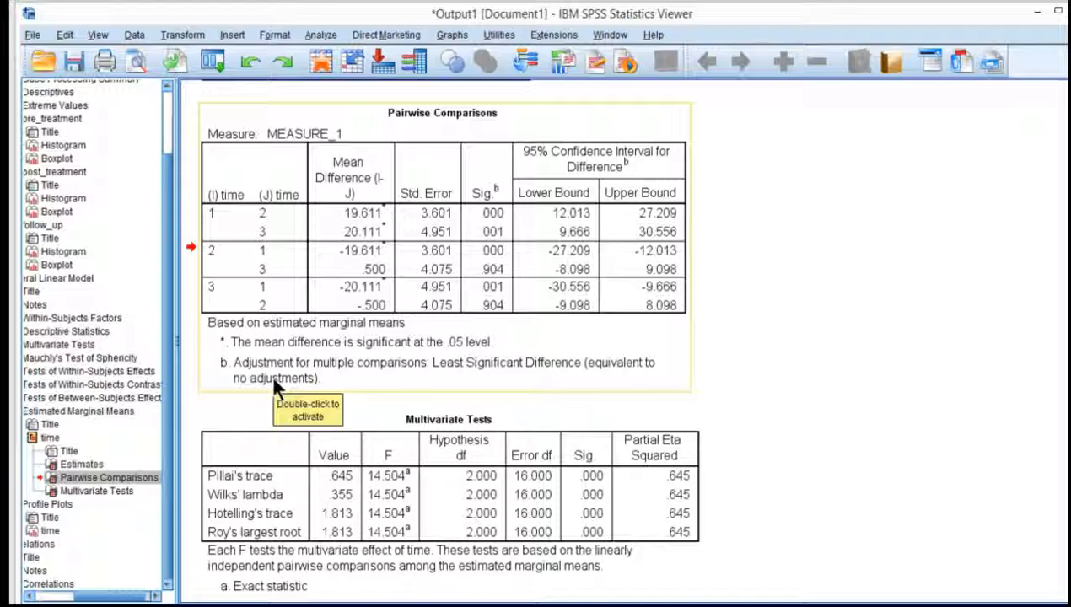
scroll(696, 343, "up", 15)
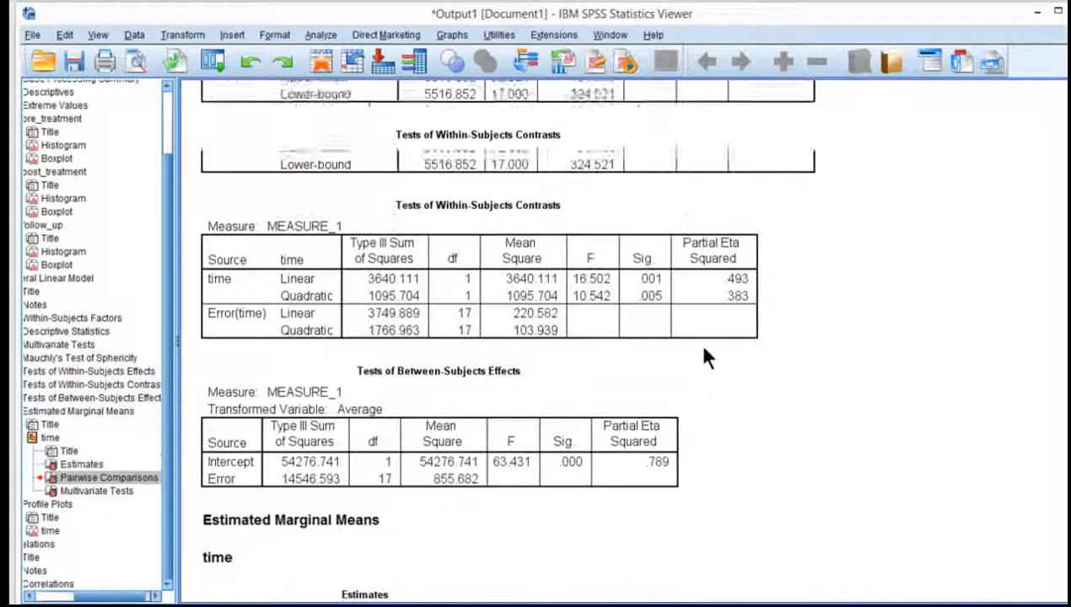
scroll(707, 354, "down", 12)
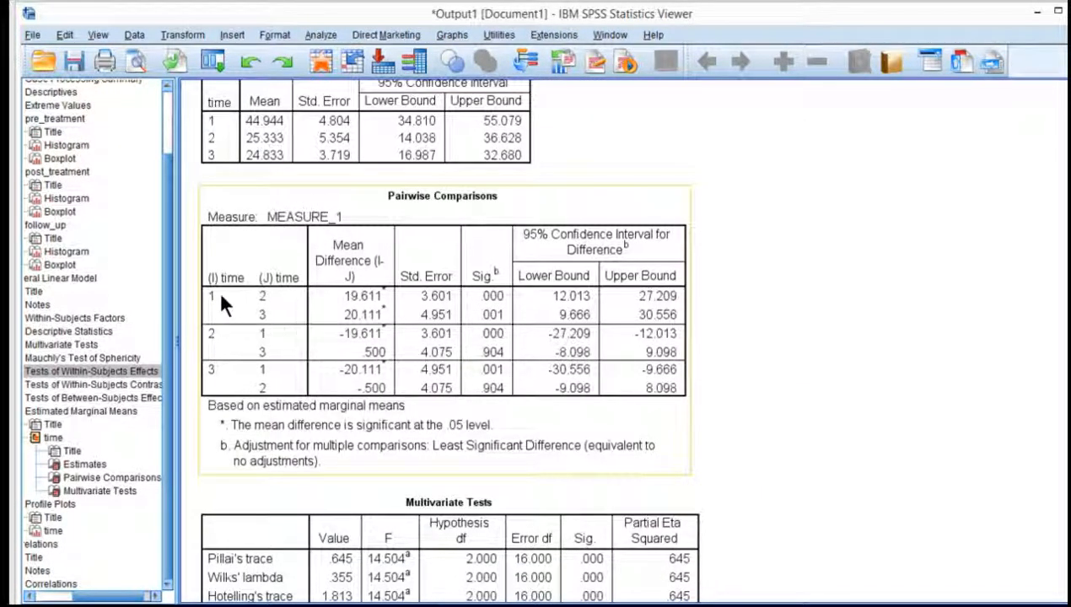
scroll(427, 408, "up", 5)
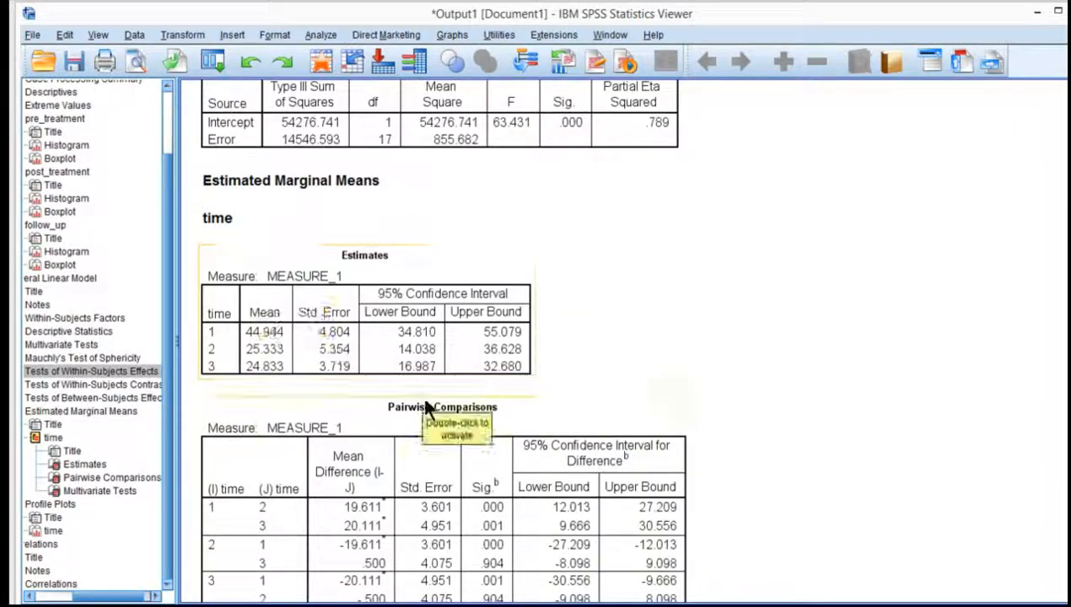
scroll(427, 406, "up", 15)
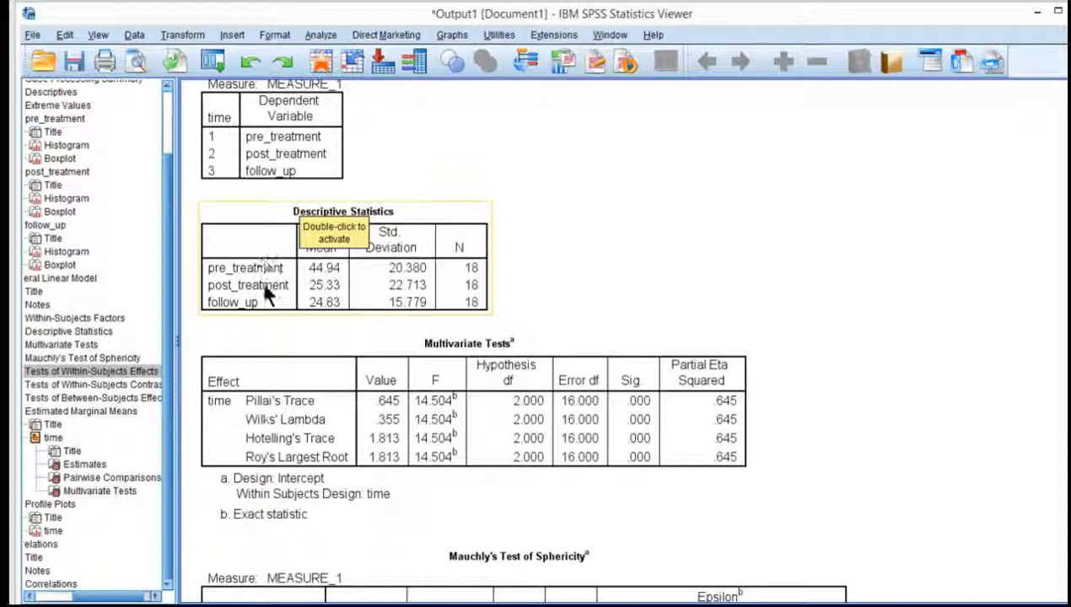
scroll(318, 350, "down", 18)
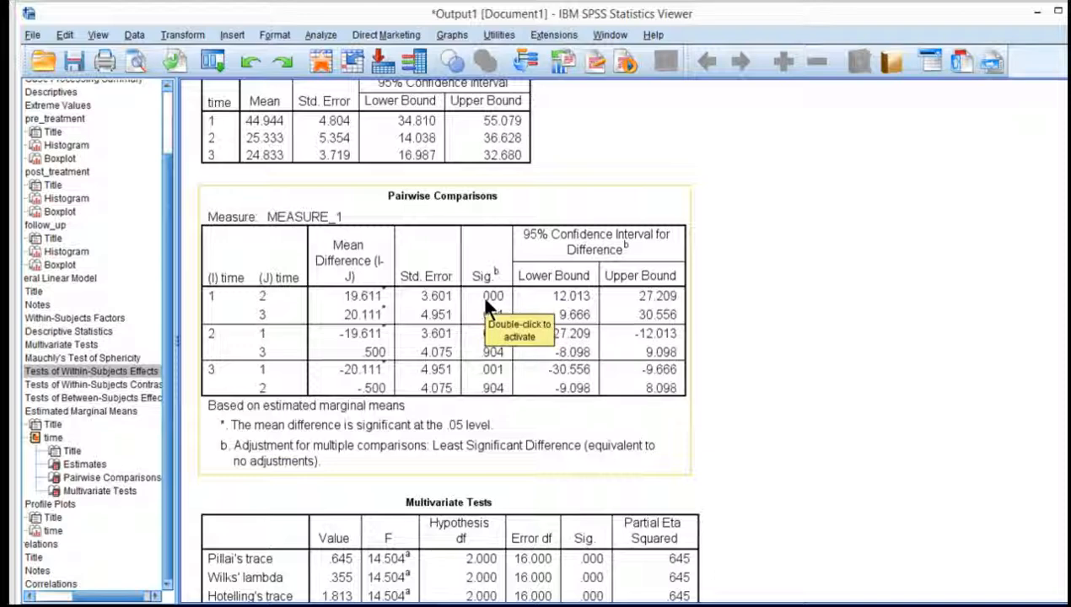
Compare the time-point differences in the profile plot with the mean differences and significance values in Pairwise Comparisons.
scroll(481, 294, "down", 15)
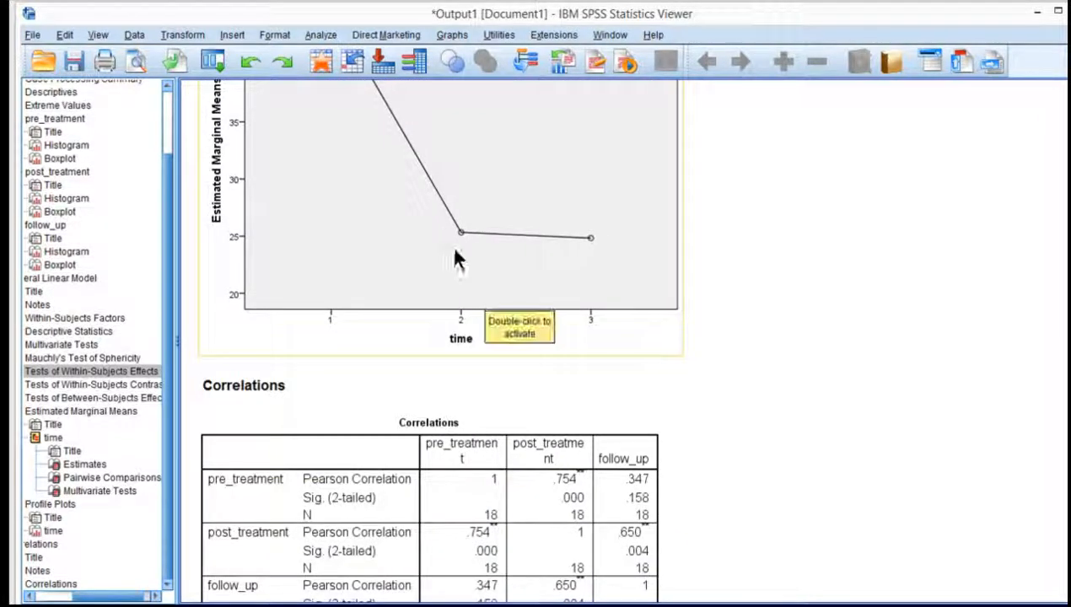
scroll(450, 245, "up", 4)
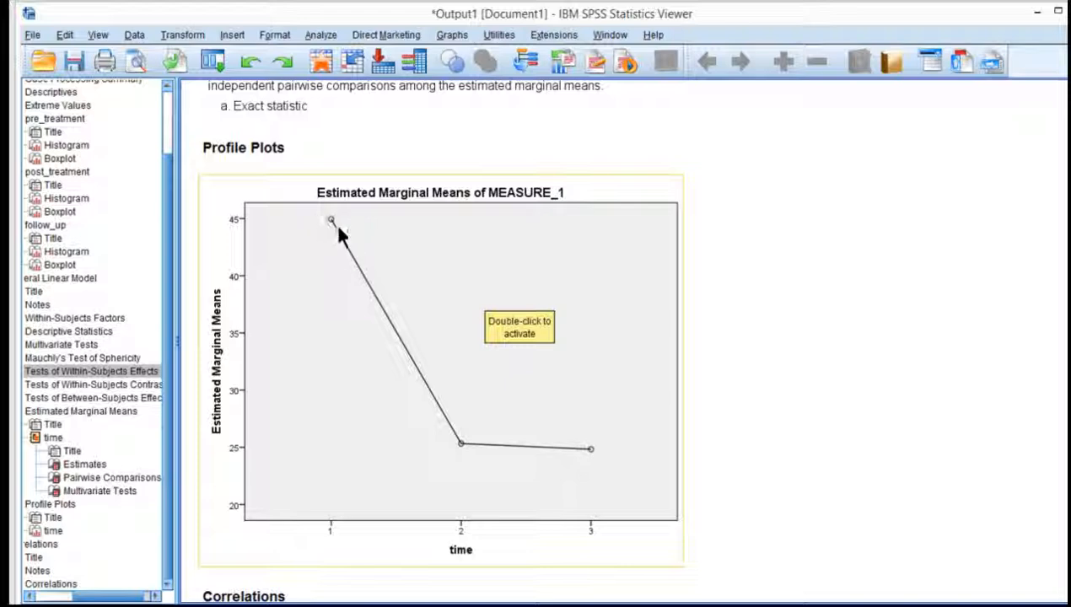
scroll(455, 422, "up", 5)
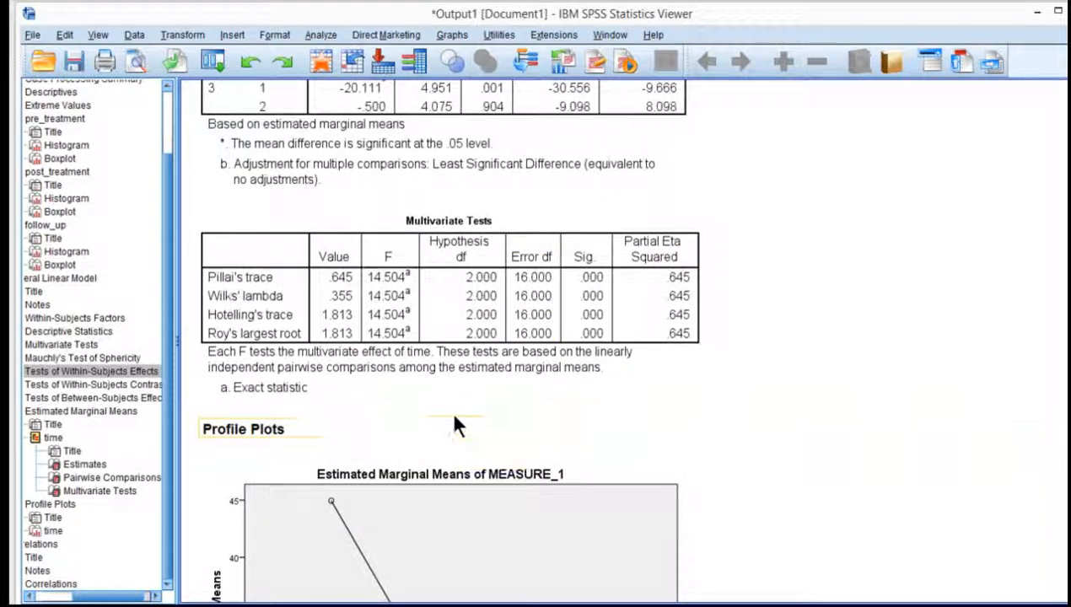
scroll(451, 412, "up", 4)
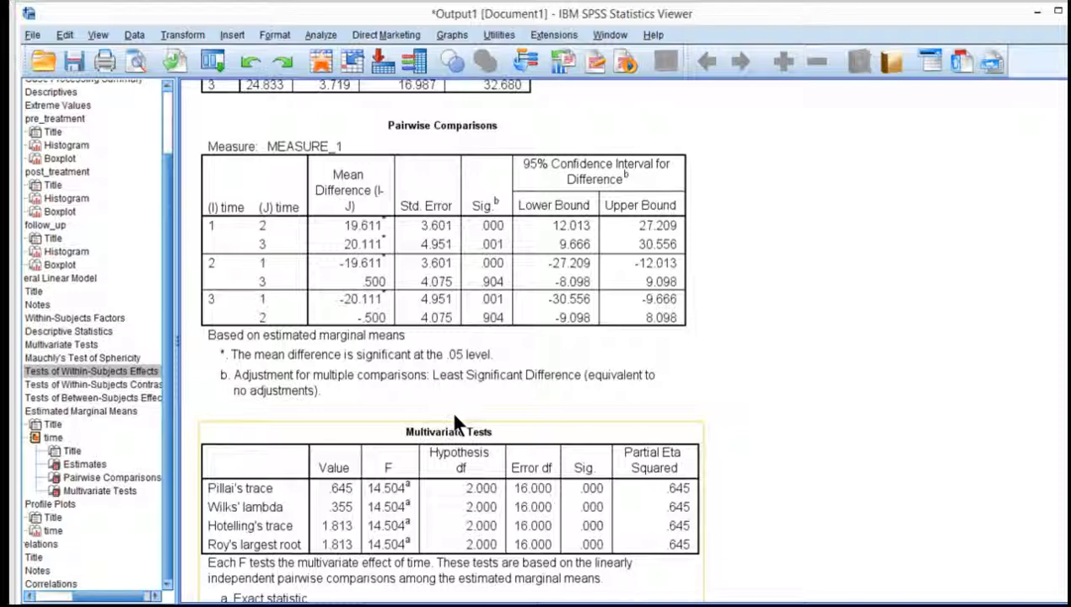
left_click(264, 265)
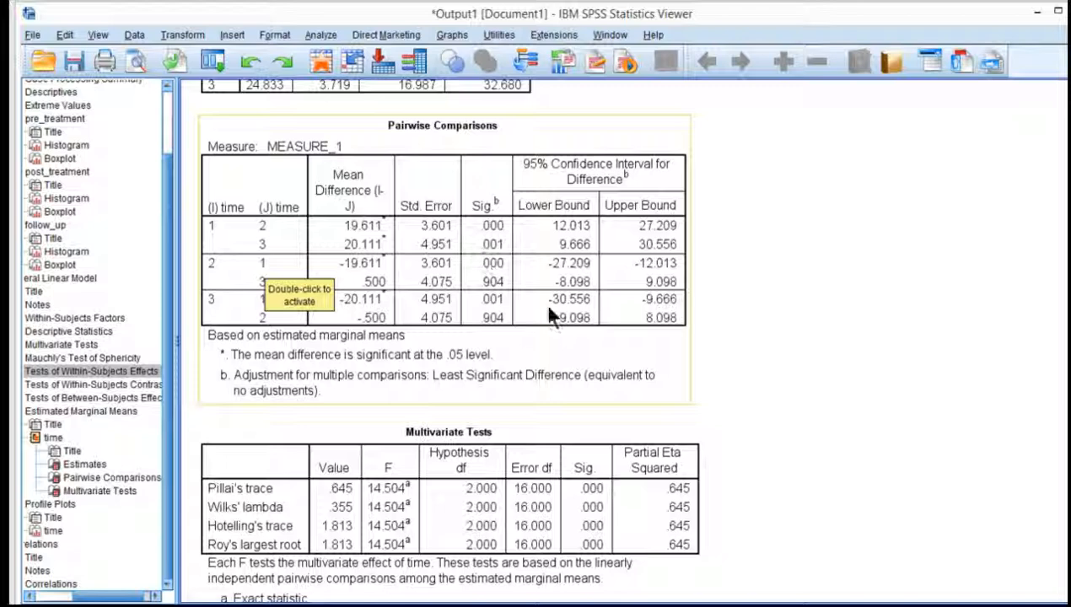
scroll(544, 301, "down", 10)
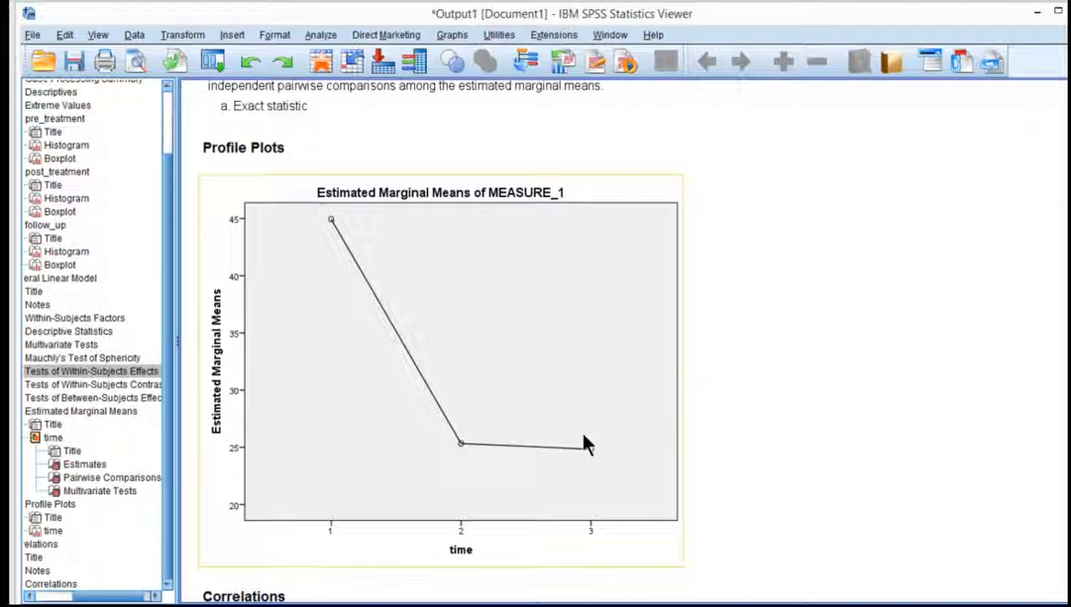
scroll(588, 445, "up", 10)
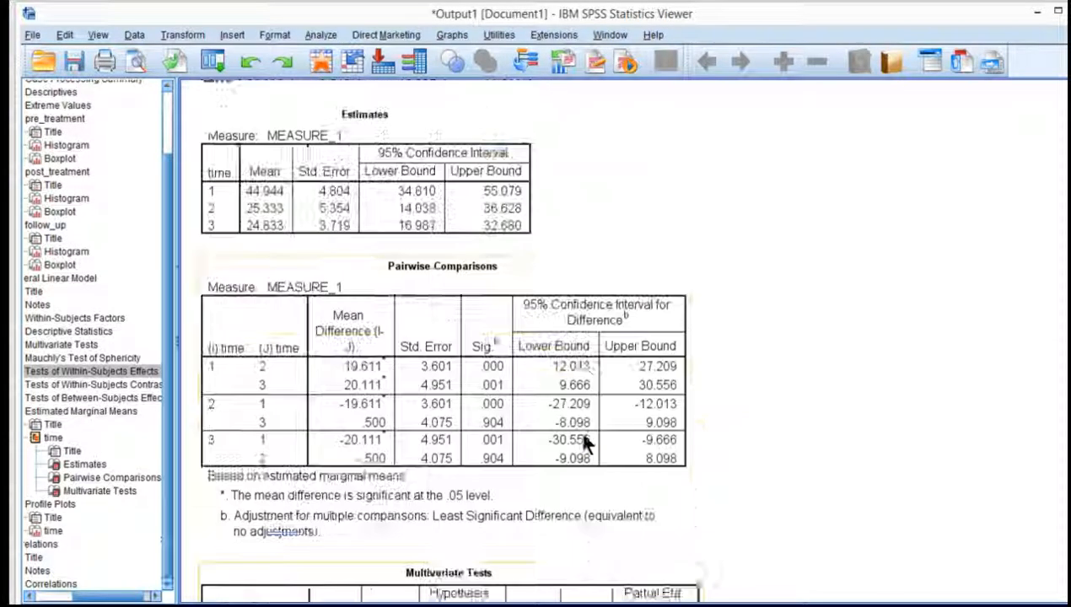
scroll(588, 445, "down", 1)
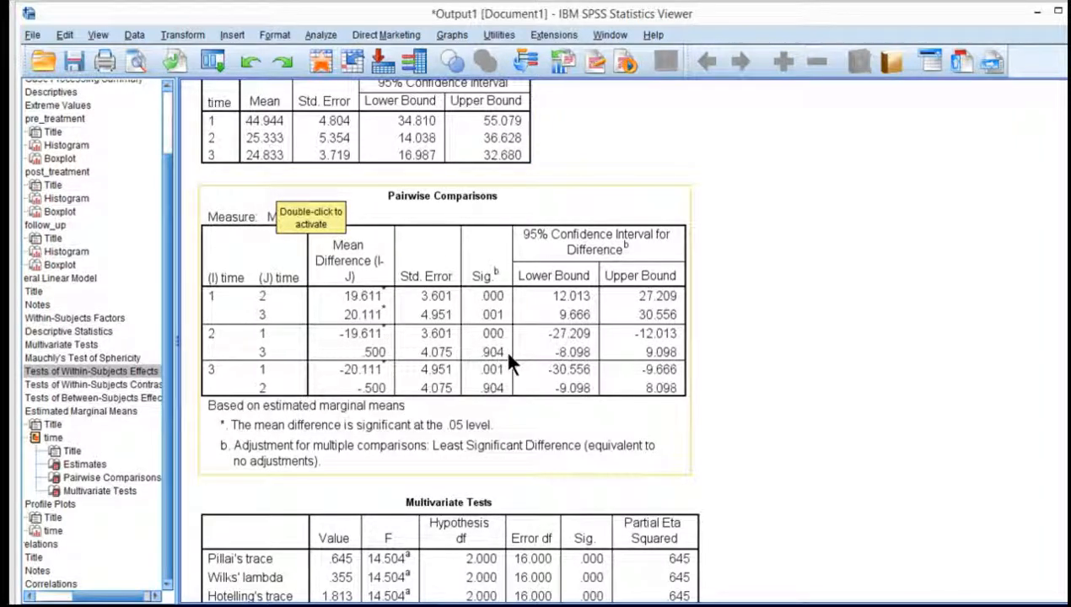
scroll(510, 361, "down", 12)
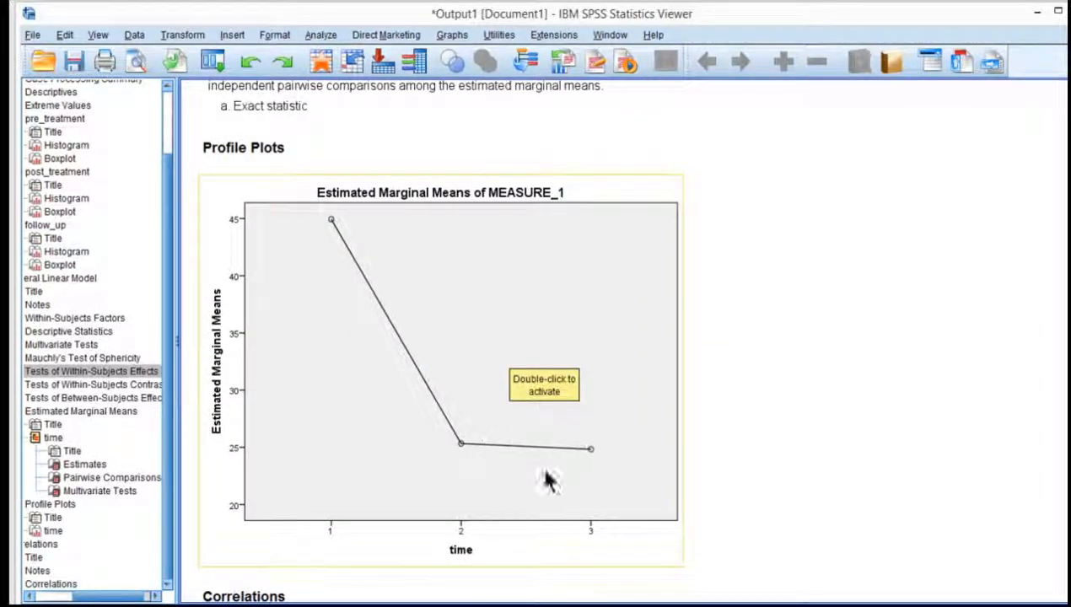
Examine the Correlations table for pre_treatment, post_treatment and follow_up together with the profile plot above it.
scroll(657, 434, "down", 3)
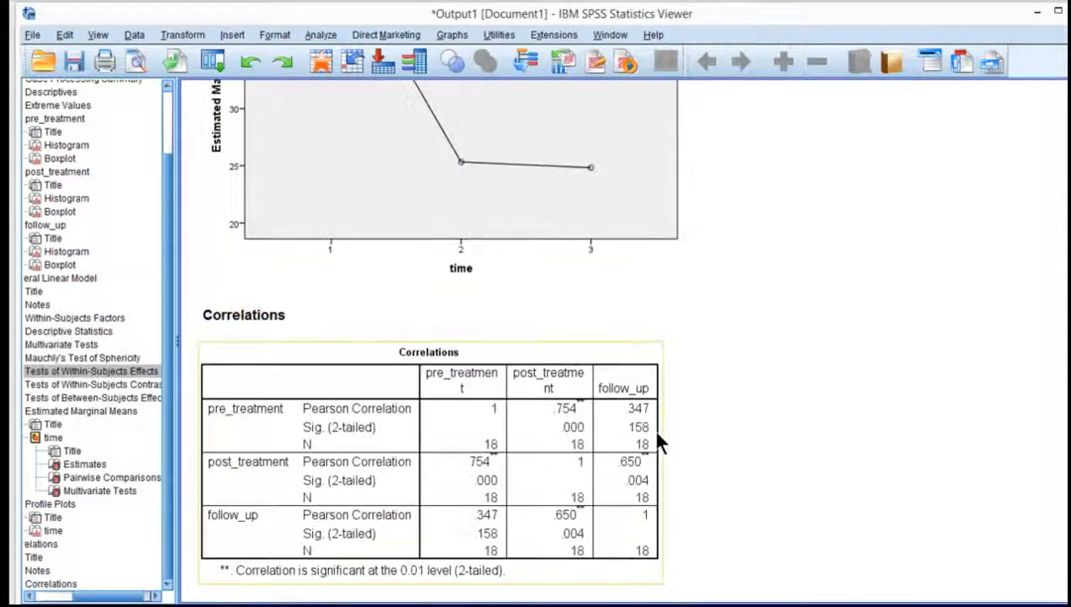
scroll(657, 434, "up", 3)
left_click(657, 434)
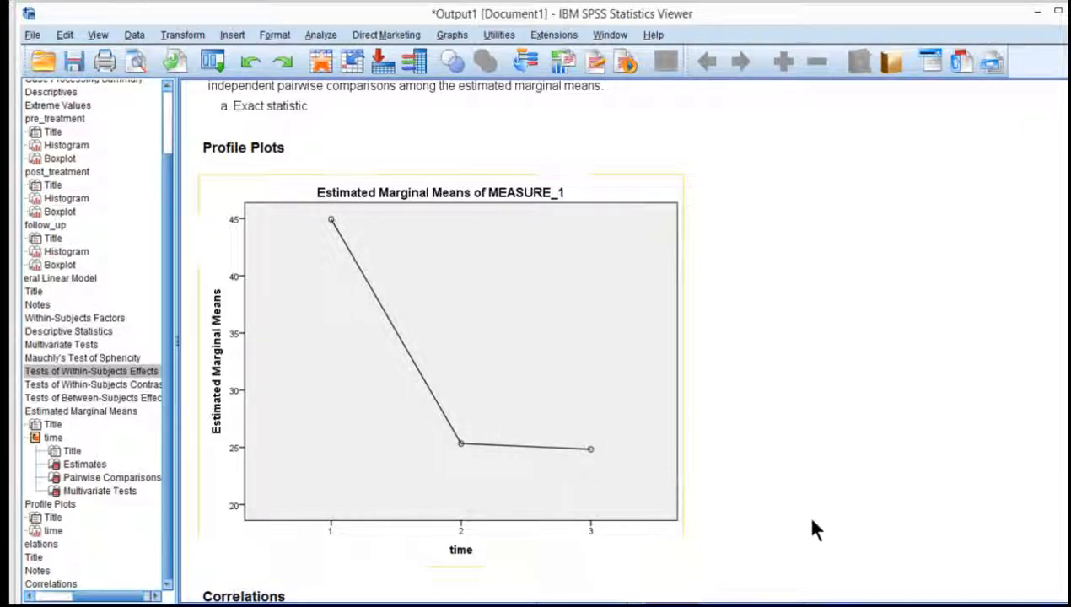
scroll(812, 528, "up", 12)
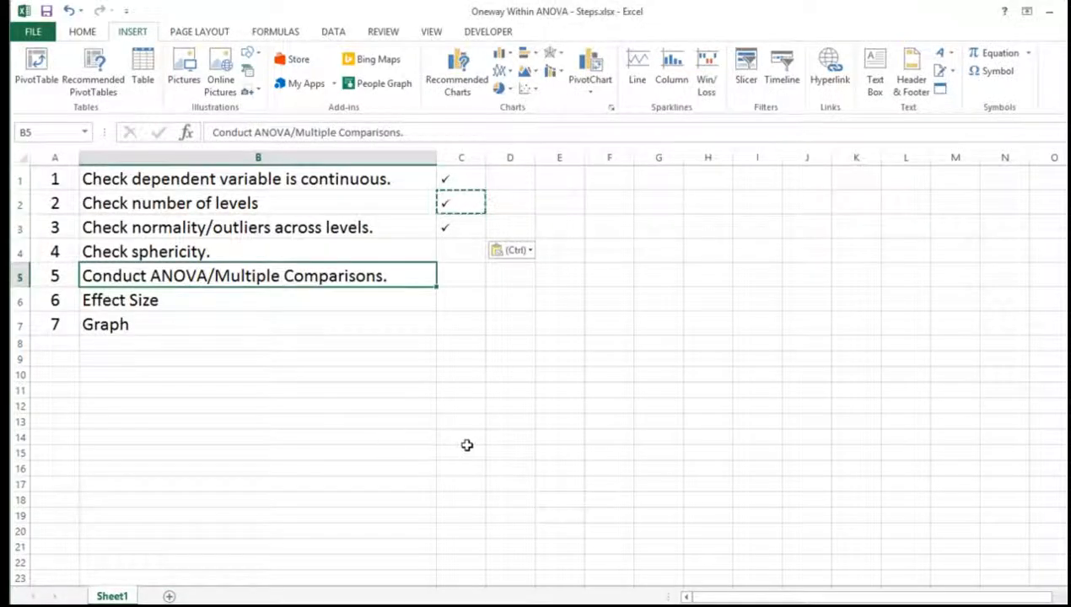
Review the remaining Effect Size and Graph items in the Excel checklist, moving to the empty check cell beside Graph.
key("Down")
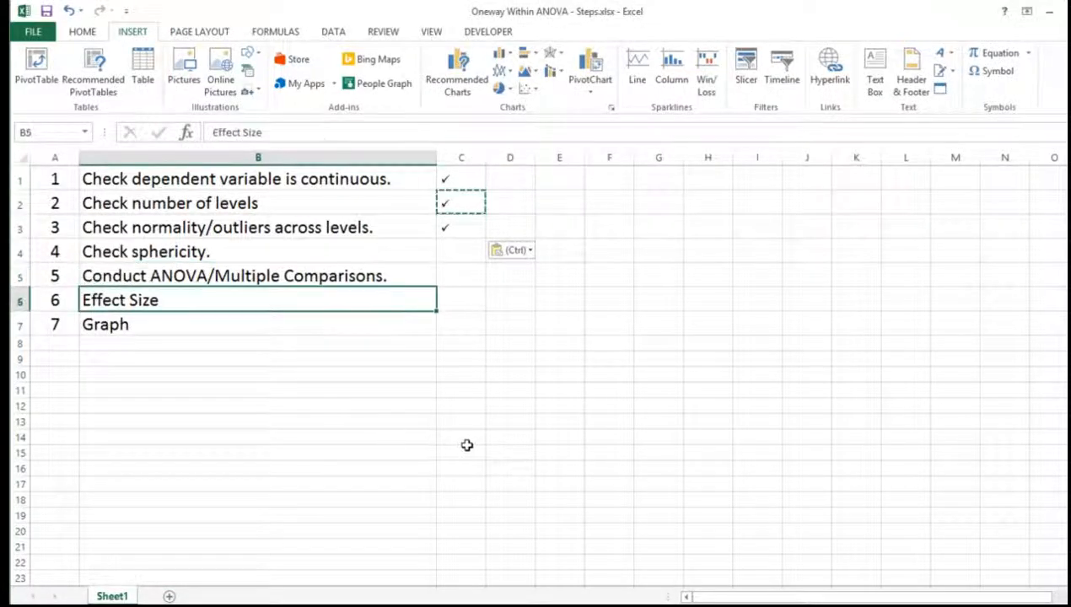
key("Right")
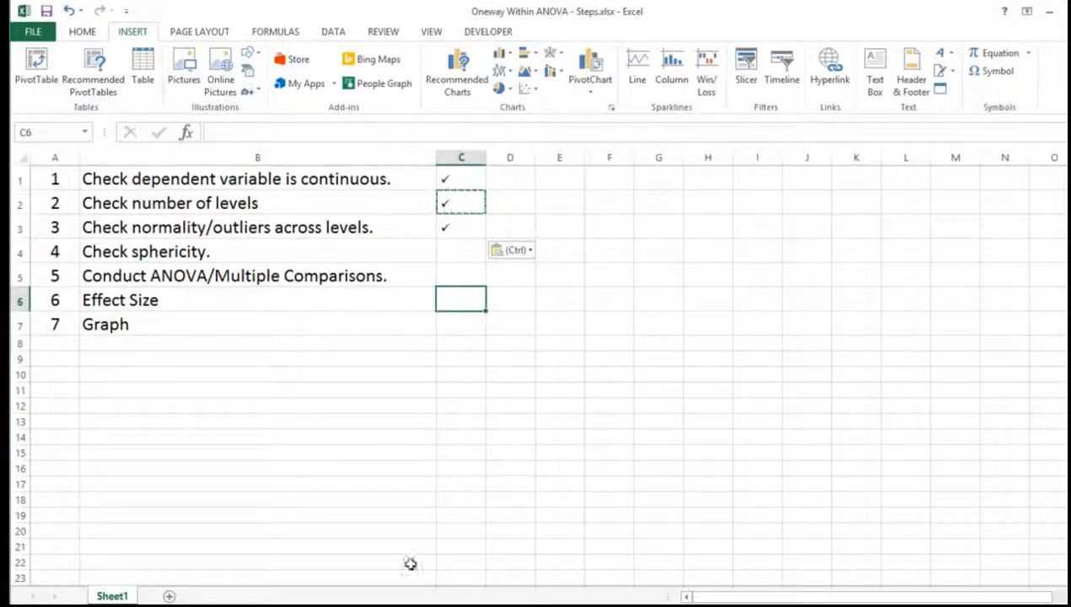
key("Down")
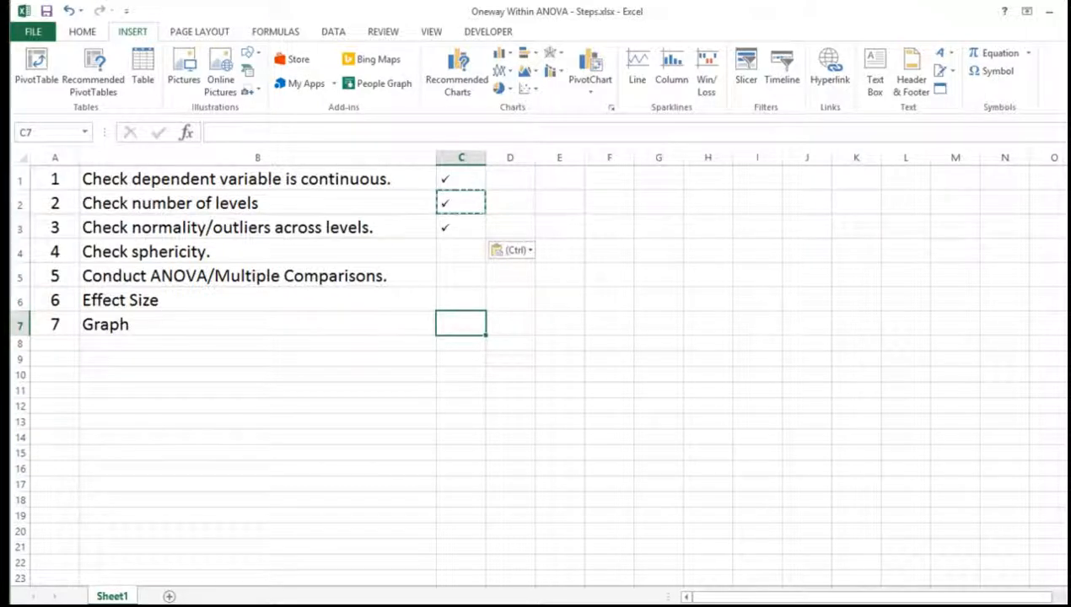
Switch back to the SPSS output and re-examine the profile plot against the Pairwise Comparisons of the three time points.
left_click(95, 605)
left_click(178, 586)
scroll(747, 409, "down", 3)
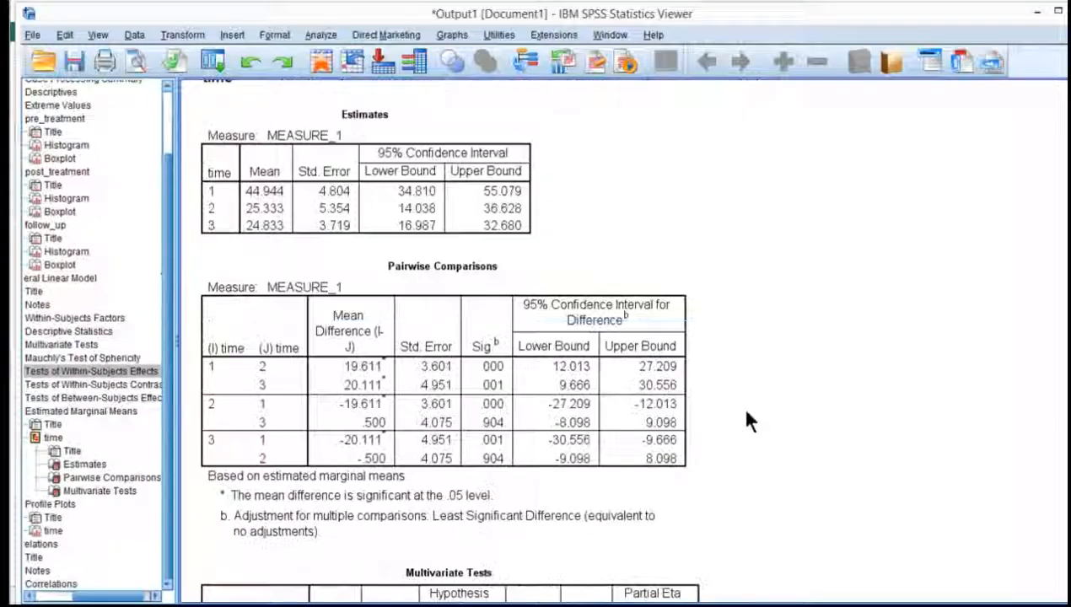
scroll(739, 407, "down", 5)
scroll(738, 408, "up", 2)
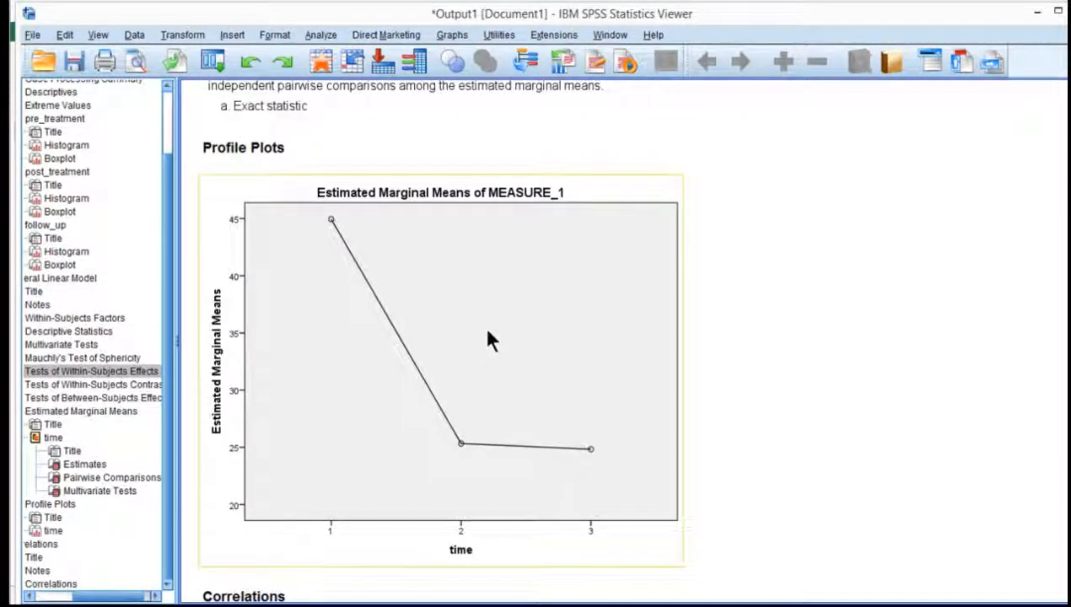
scroll(873, 471, "up", 3)
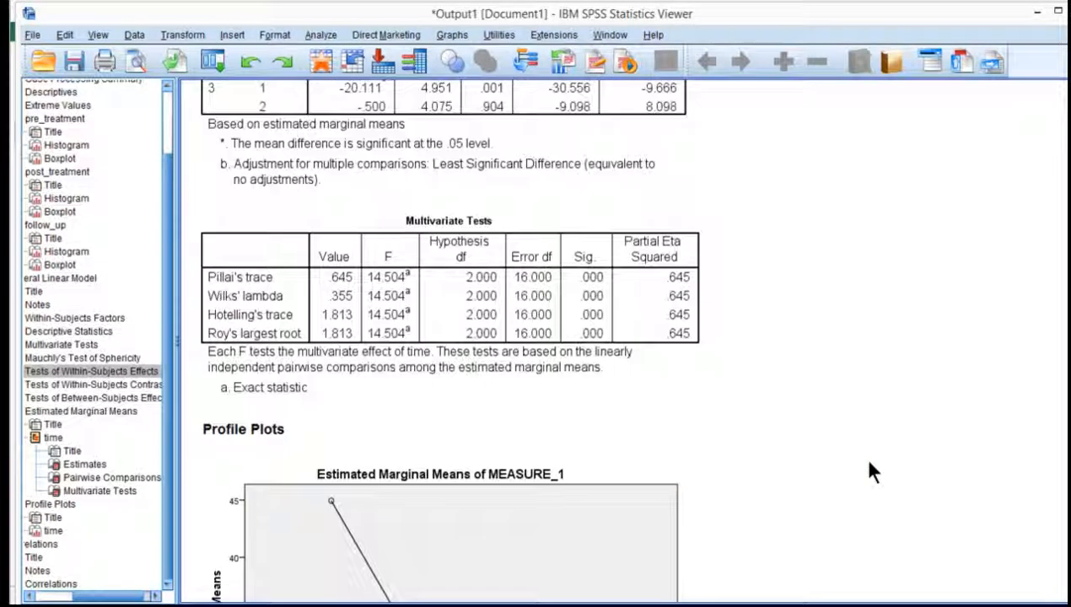
scroll(873, 473, "up", 3)
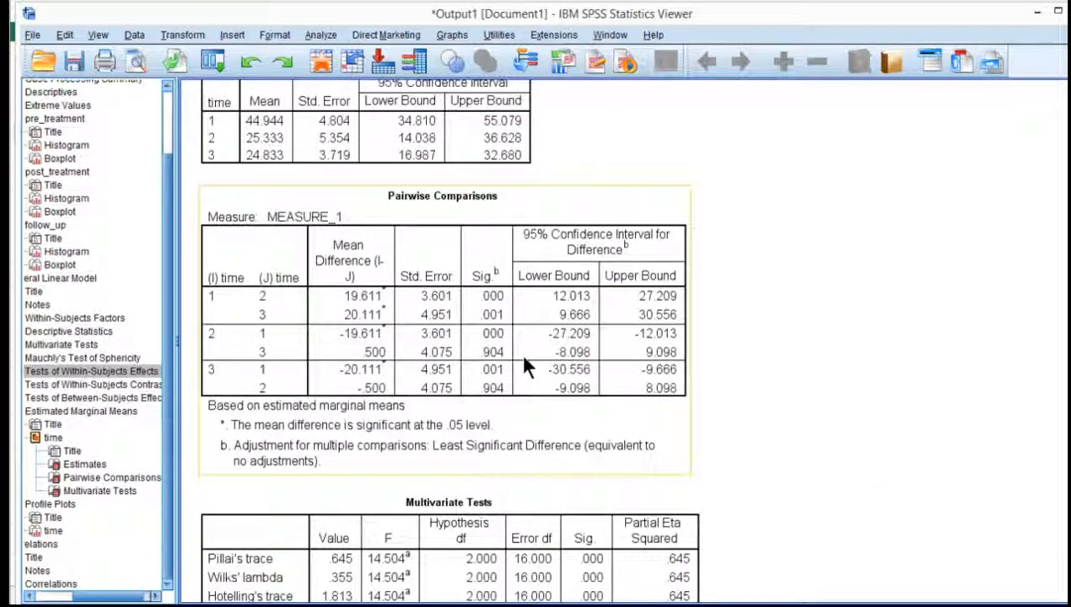
scroll(376, 329, "up", 1)
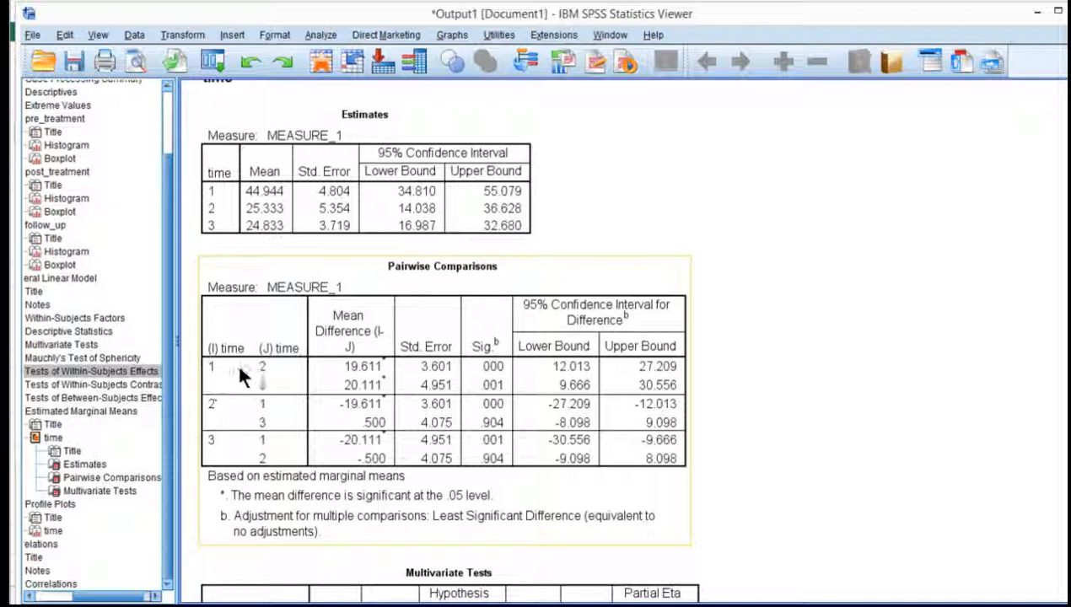